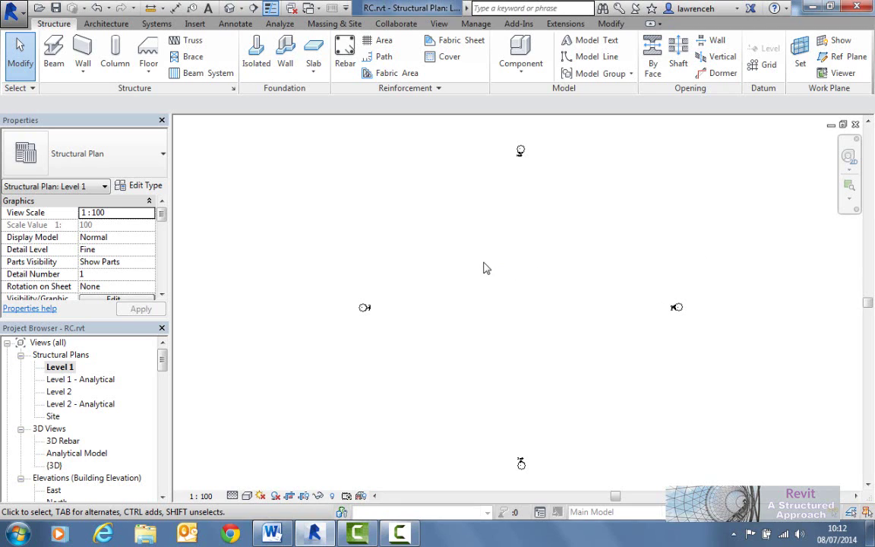
- Pan the plan slightly and launch the Content Generator from the Extensions Tools list
{"action": "middle_click_drag", "start_coordinate": [512, 262], "coordinate": [501, 262]}
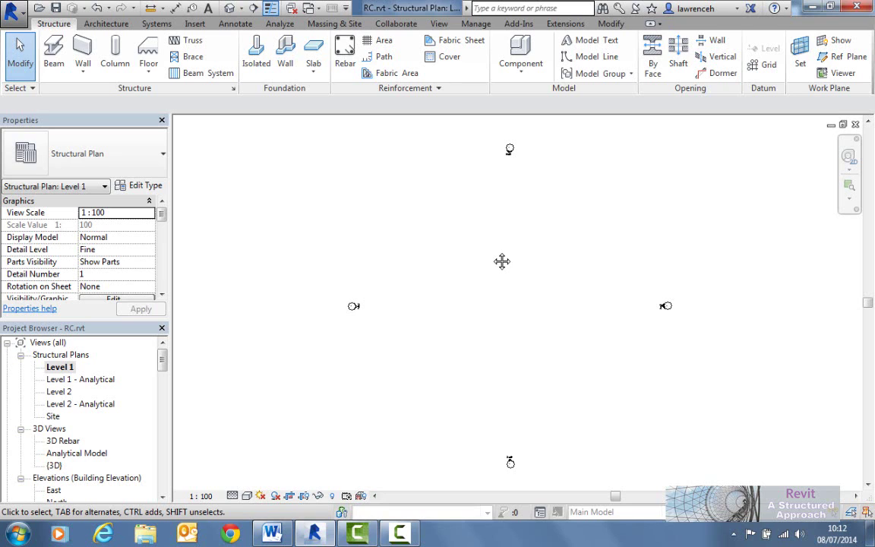
{"action": "middle_click_drag", "start_coordinate": [502, 261], "coordinate": [493, 260]}
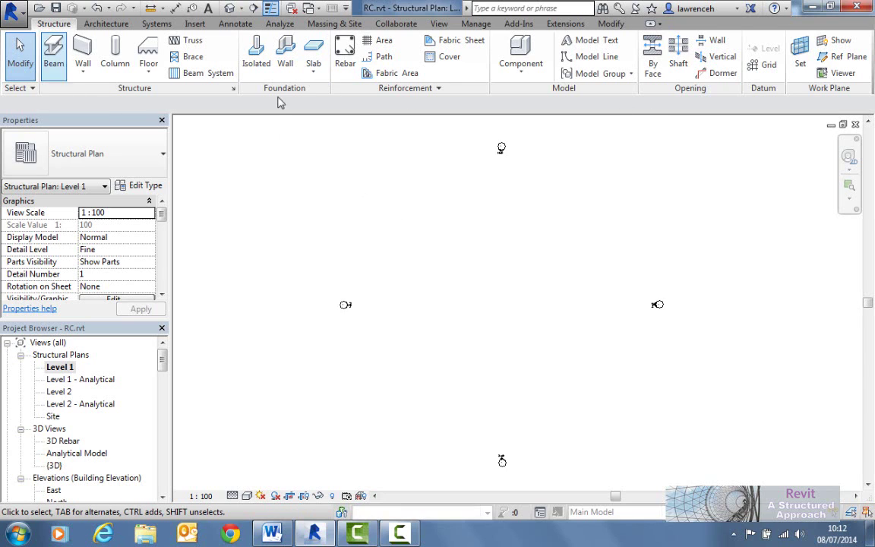
{"action": "left_click", "coordinate": [568, 25]}
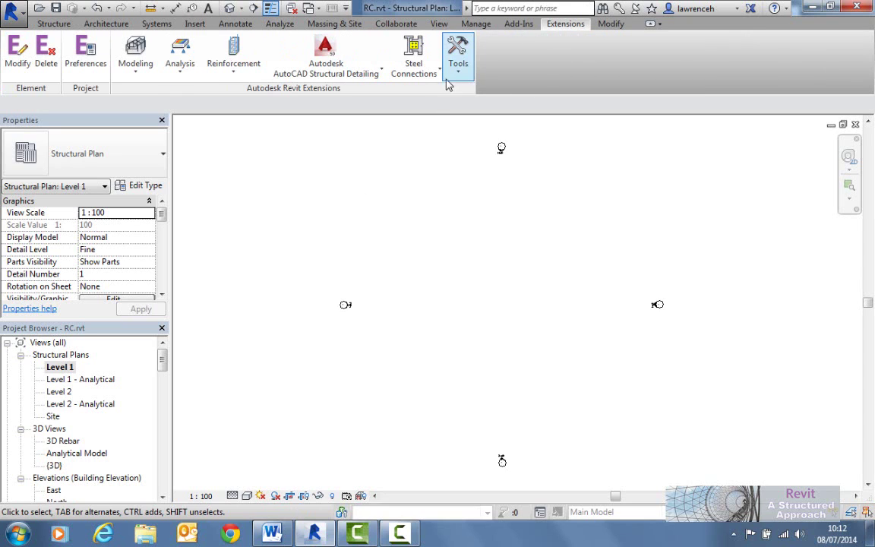
{"action": "left_click", "coordinate": [455, 76]}
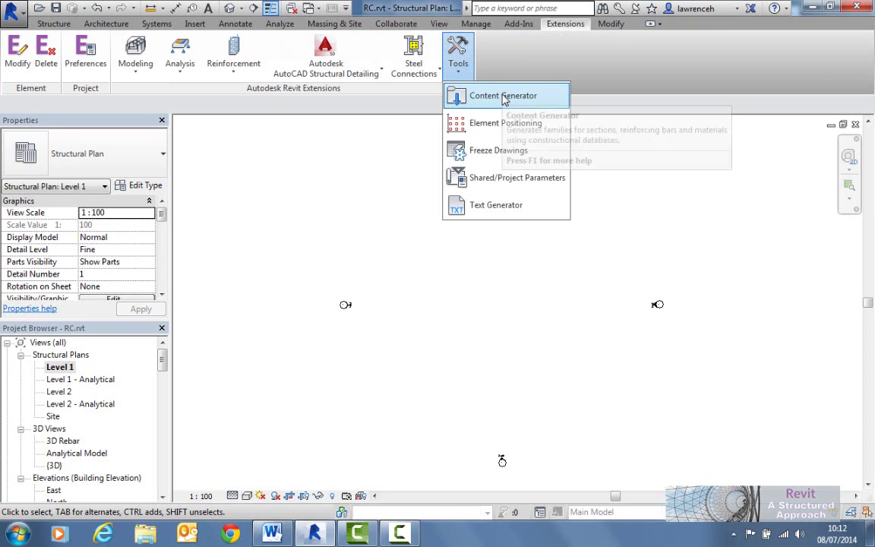
{"action": "left_click", "coordinate": [503, 99]}
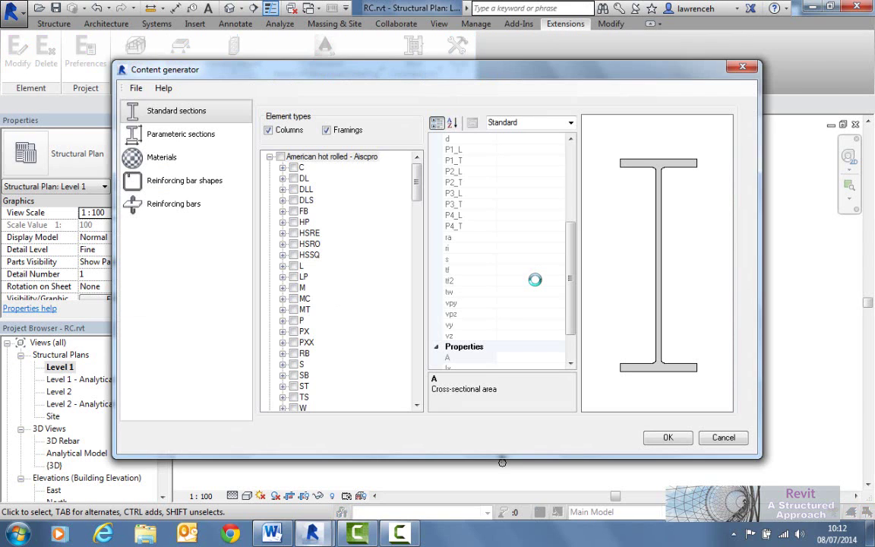
- Compare several regional countries, including Spain, then confirm UK as the Content generator region
{"action": "left_click", "coordinate": [135, 88]}
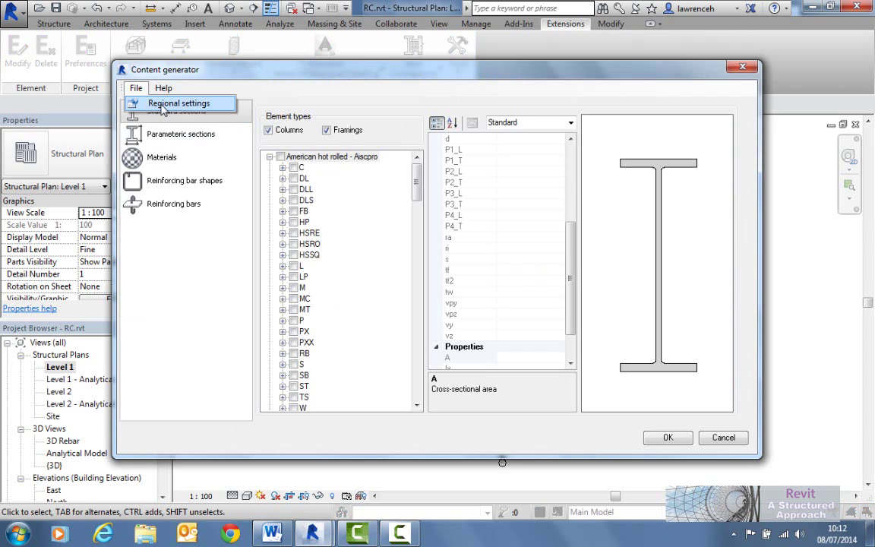
{"action": "left_click", "coordinate": [161, 105]}
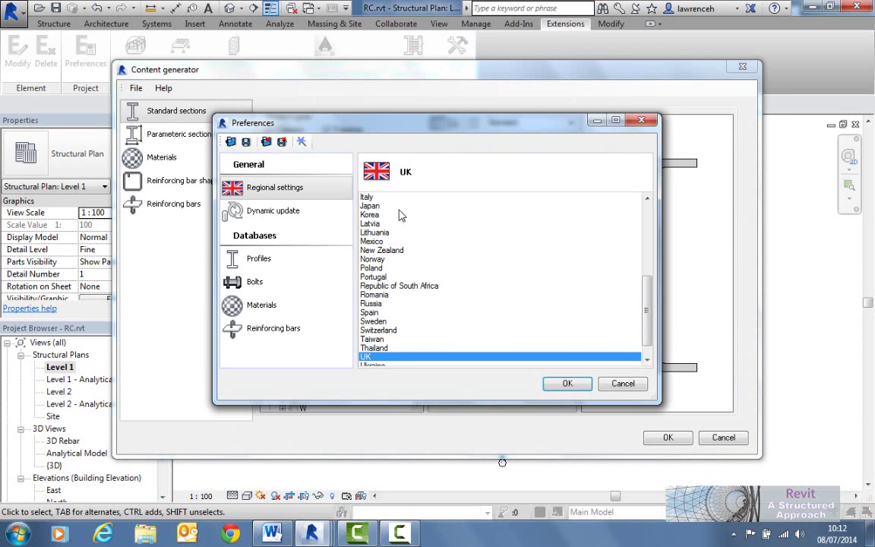
{"action": "left_click", "coordinate": [387, 360]}
{"action": "left_click", "coordinate": [378, 268]}
{"action": "left_click", "coordinate": [380, 250]}
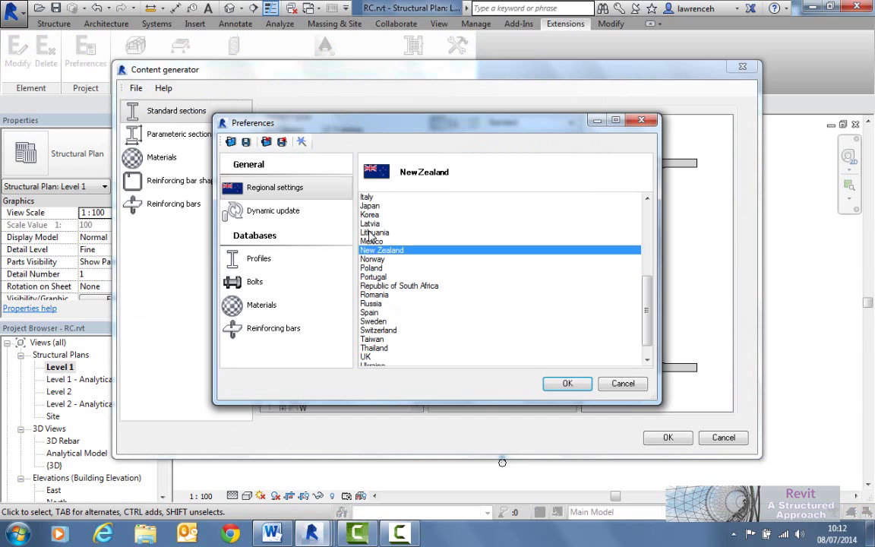
{"action": "left_click", "coordinate": [374, 223]}
{"action": "left_click", "coordinate": [383, 285]}
{"action": "left_click", "coordinate": [385, 313]}
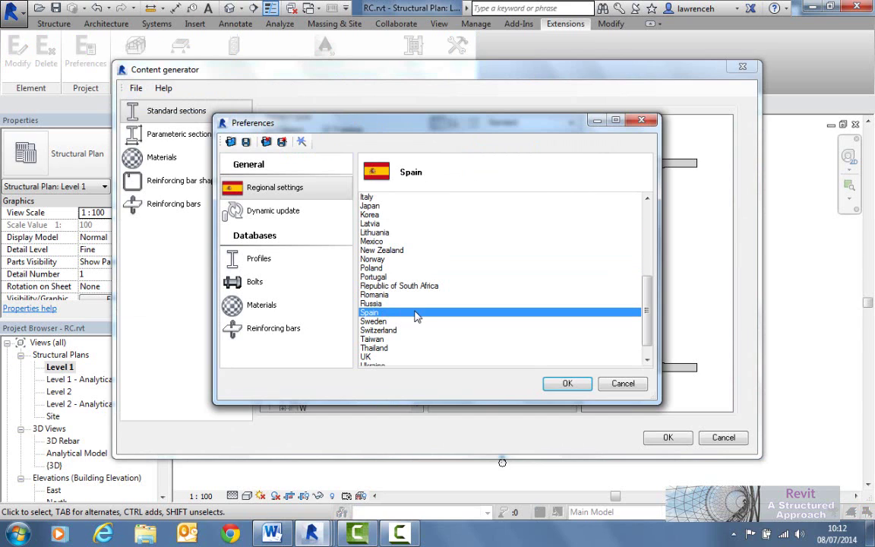
{"action": "left_click", "coordinate": [364, 357]}
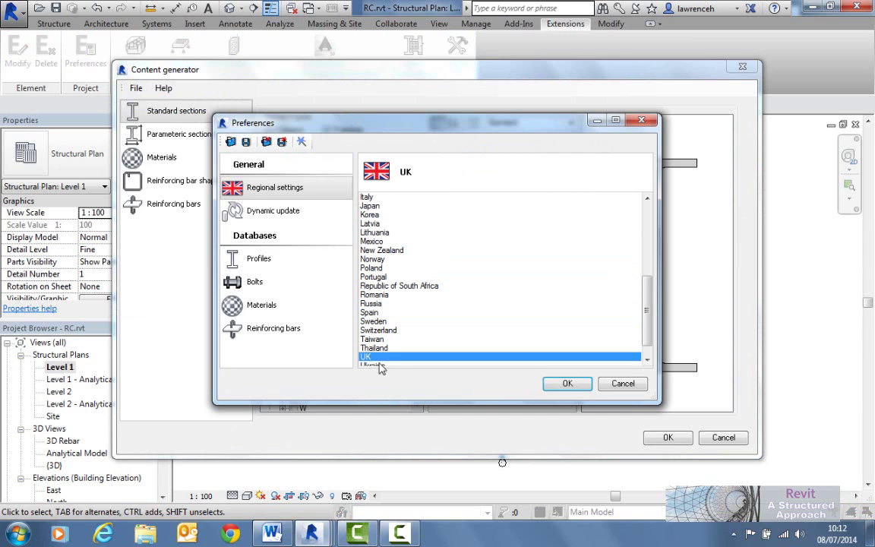
{"action": "left_click", "coordinate": [572, 385]}
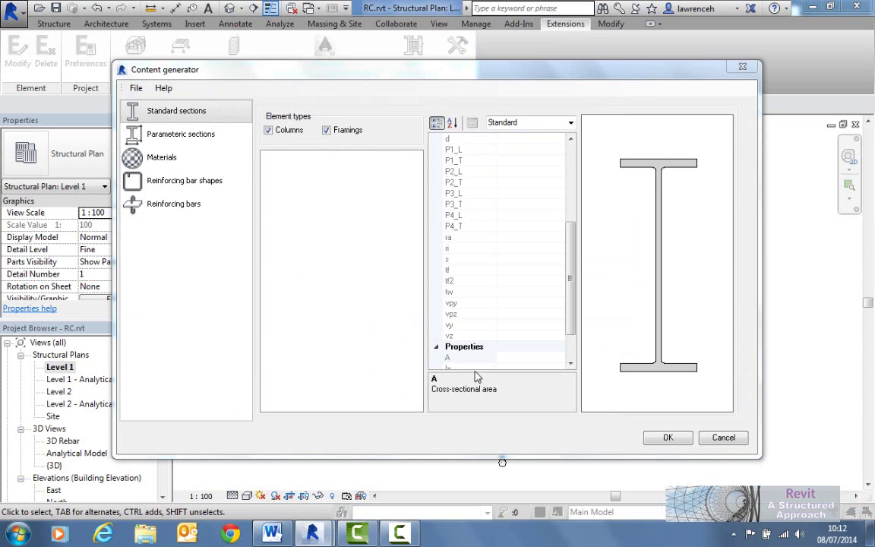
- Tick BS 8666 2005 reinforcing bars with all their grades and generate the families
{"action": "left_click", "coordinate": [179, 188]}
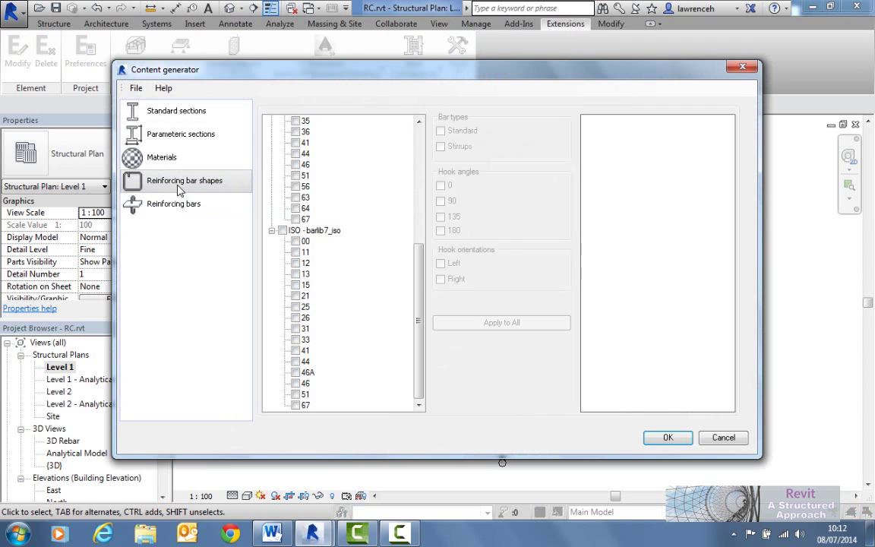
{"action": "left_click_drag", "start_coordinate": [419, 326], "coordinate": [427, 157]}
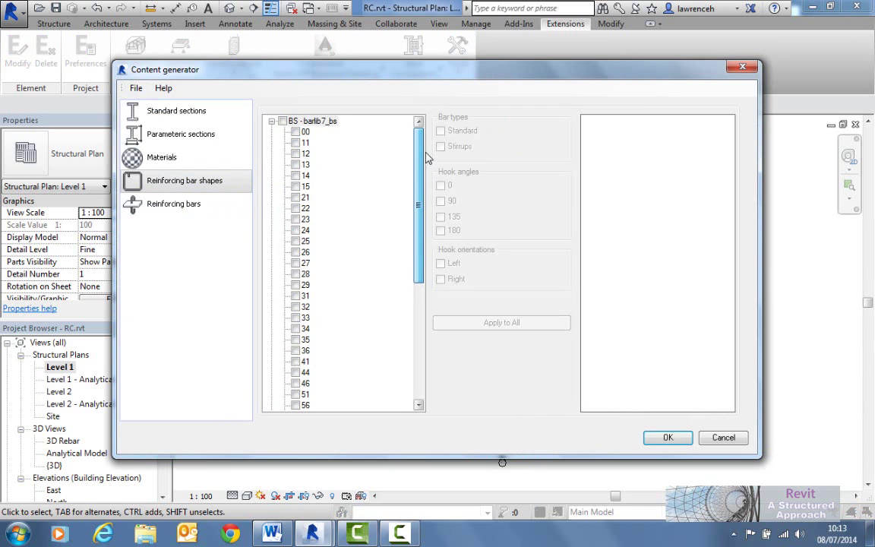
{"action": "left_click", "coordinate": [182, 204]}
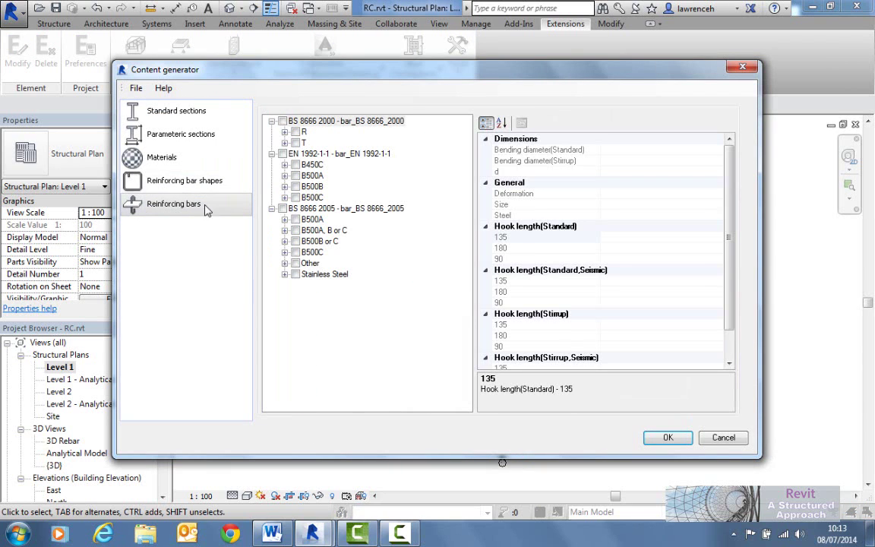
{"action": "left_click", "coordinate": [282, 209]}
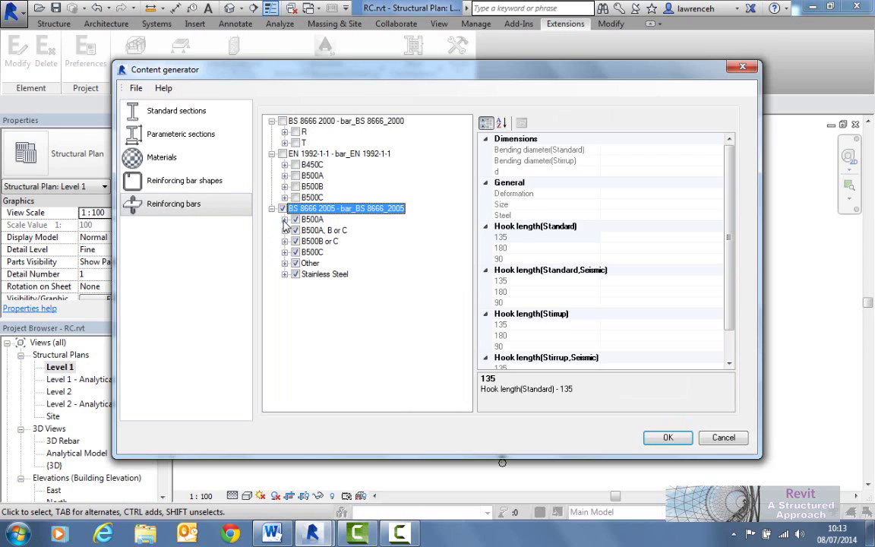
{"action": "left_click", "coordinate": [284, 220]}
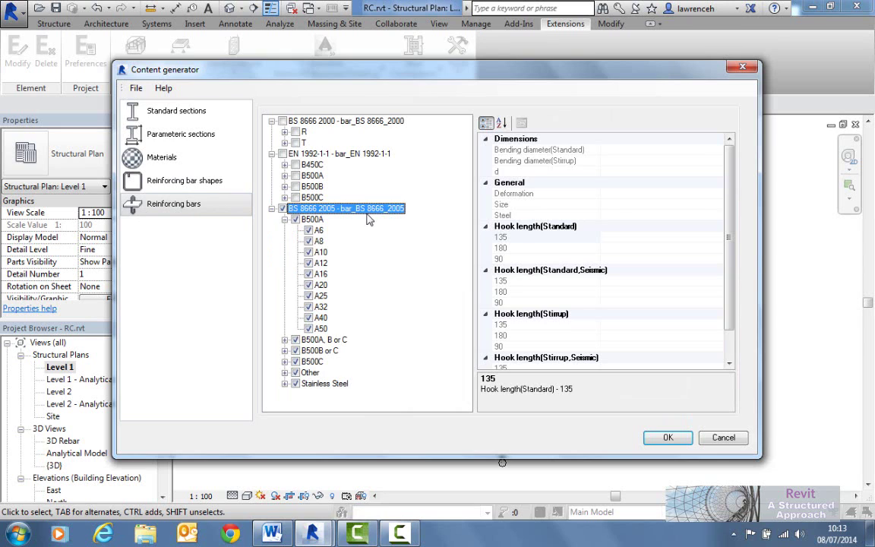
{"action": "left_click", "coordinate": [284, 339]}
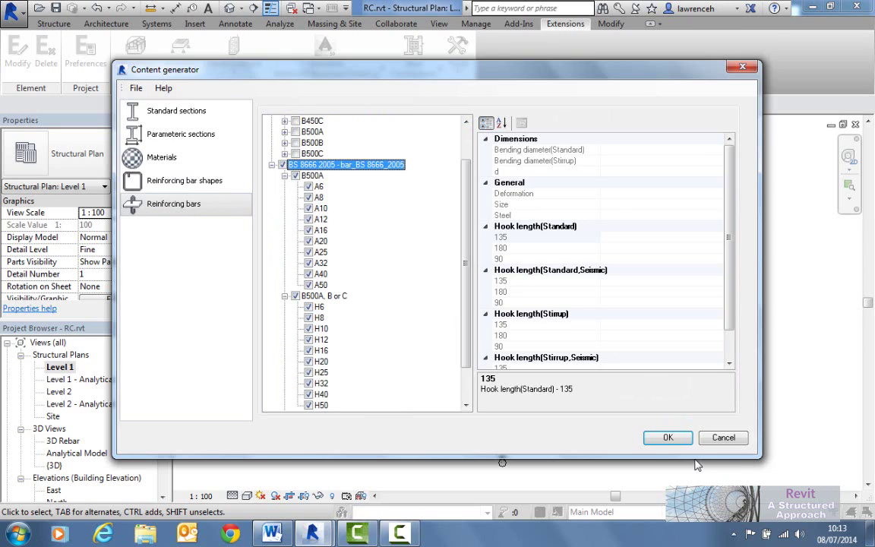
{"action": "left_click", "coordinate": [666, 437]}
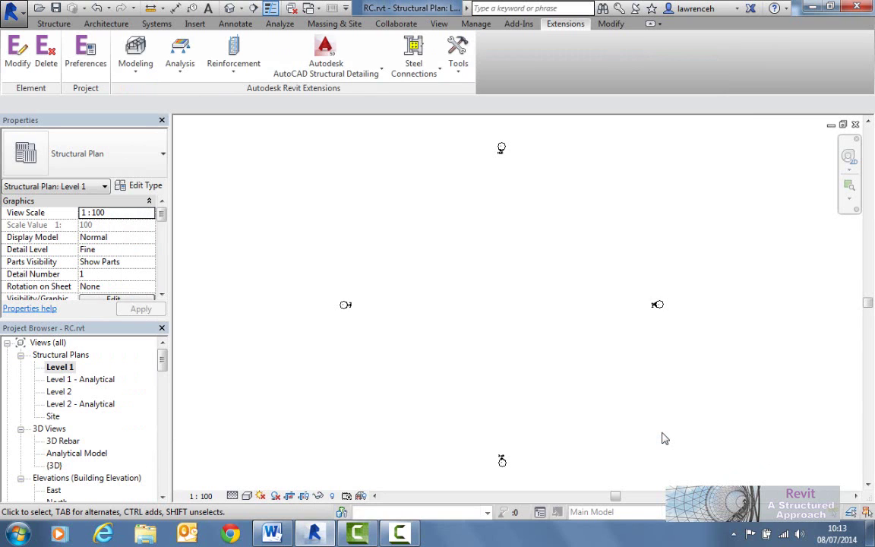
- Draw an 8000 mm Concrete-Rectangular Beam 600x800DP horizontally from near the plan centre
{"action": "left_click", "coordinate": [53, 24]}
{"action": "left_click", "coordinate": [48, 52]}
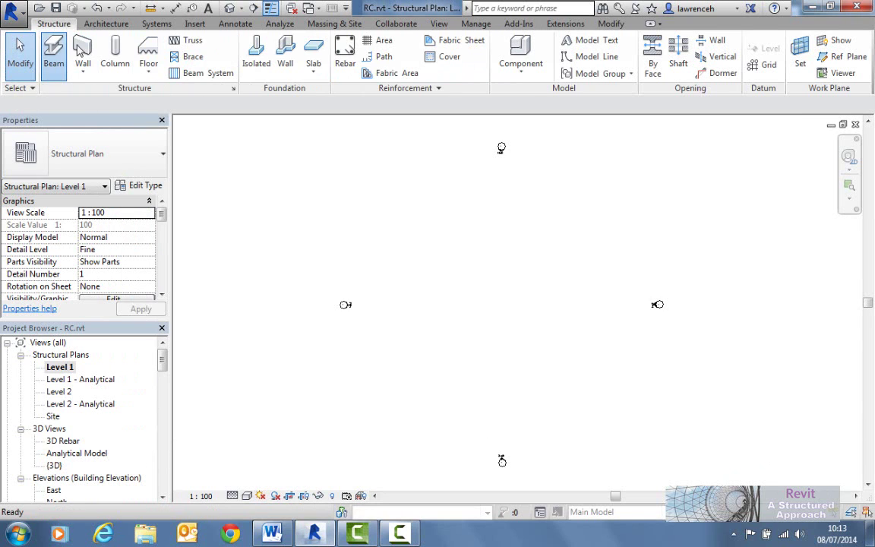
{"action": "left_click", "coordinate": [457, 303]}
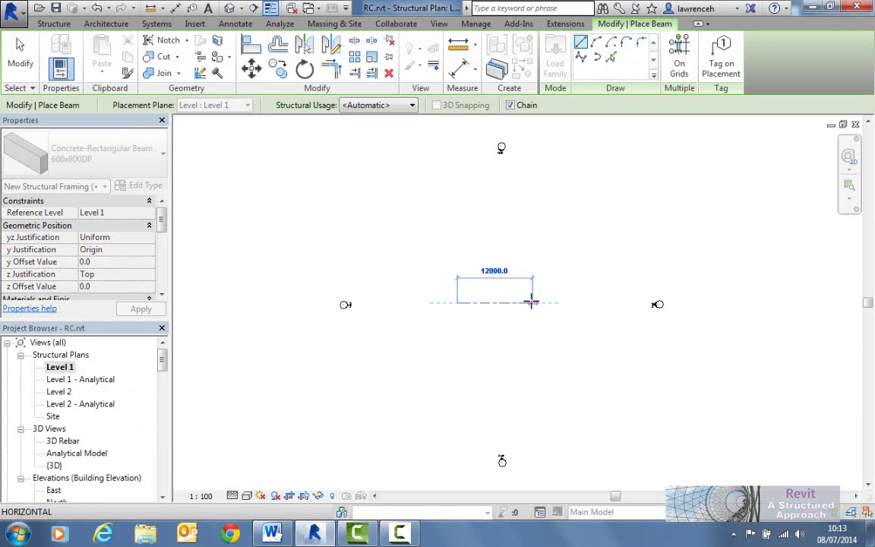
{"action": "type", "text": "8000"}
{"action": "key", "text": "Return"}
{"action": "key", "text": "Escape"}
{"action": "key", "text": "Escape"}
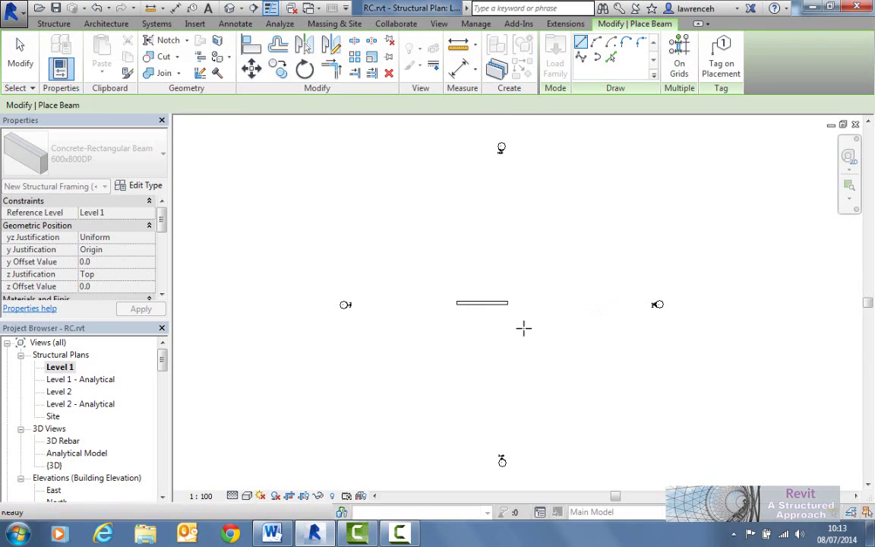
{"action": "left_click", "coordinate": [495, 312]}
{"action": "left_click", "coordinate": [520, 328]}
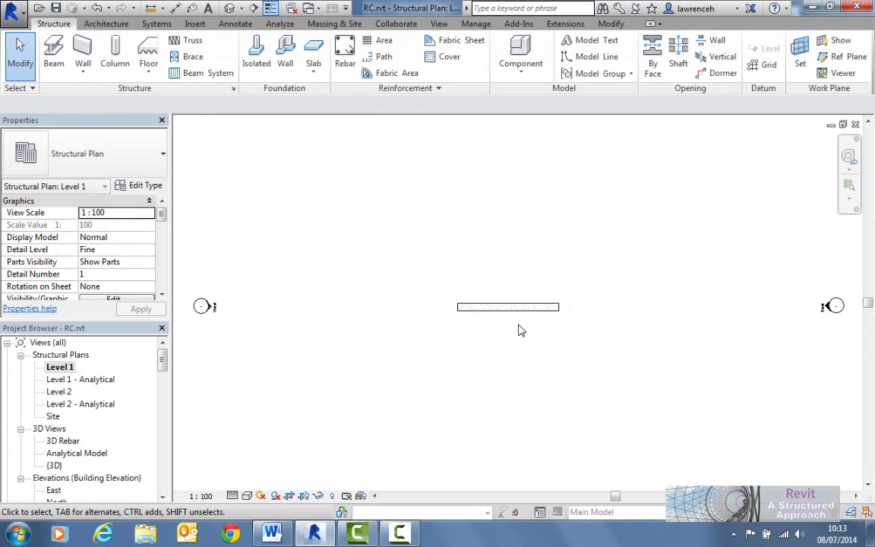
{"action": "scroll", "coordinate": [495, 328], "scroll_direction": "up", "scroll_amount": 3}
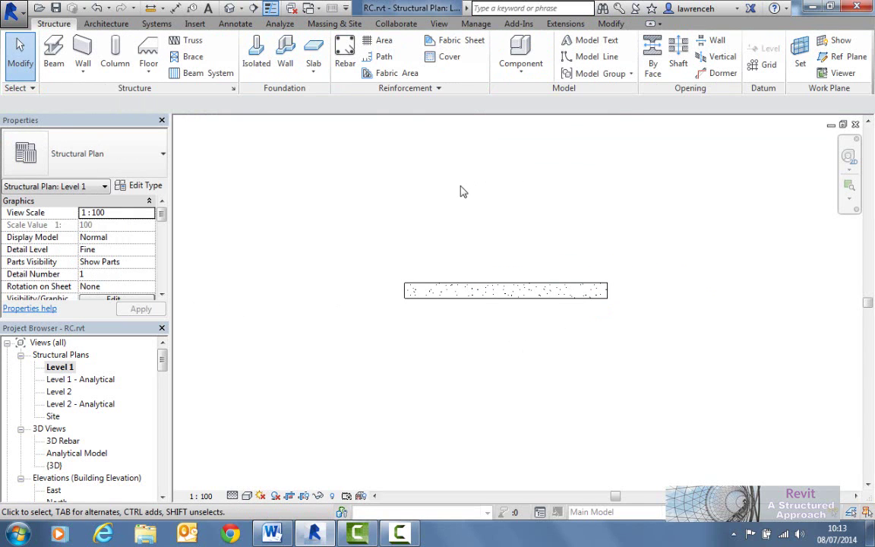
- Cut a section across the beam's left end, tighten its far clip, and open Section 1
{"action": "left_click", "coordinate": [254, 8]}
{"action": "left_click", "coordinate": [411, 286]}
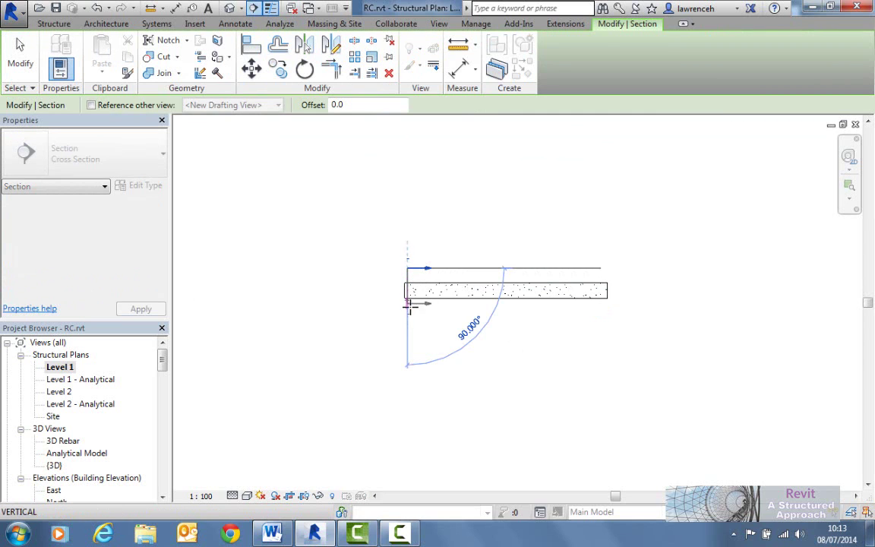
{"action": "left_click", "coordinate": [398, 316]}
{"action": "left_click_drag", "start_coordinate": [522, 286], "coordinate": [400, 285]}
{"action": "left_click", "coordinate": [471, 348]}
{"action": "scroll", "coordinate": [408, 287], "scroll_direction": "up", "scroll_amount": 2}
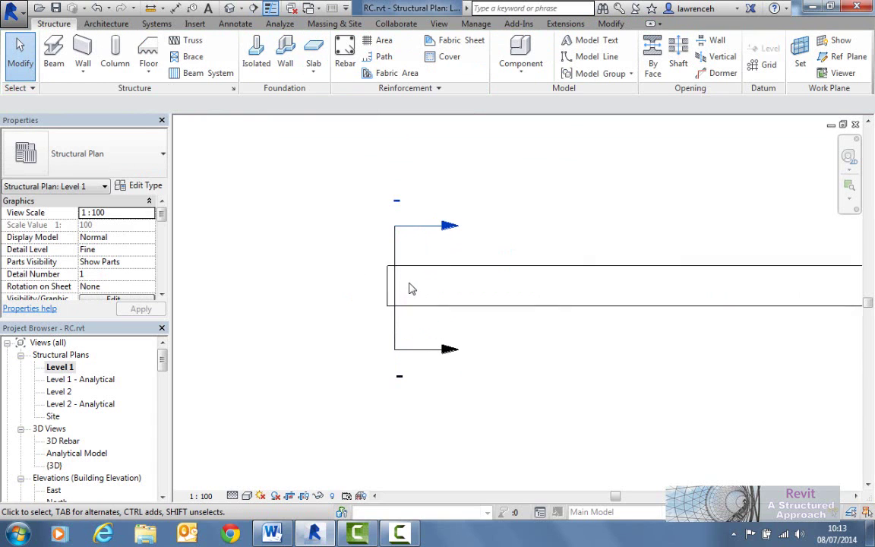
{"action": "double_click", "coordinate": [449, 232]}
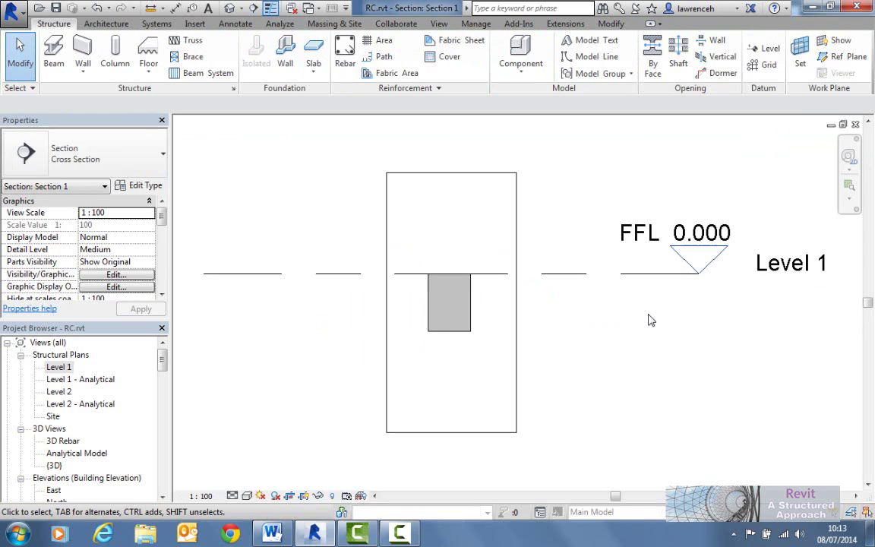
- Set the Section 1 view scale to 1:10, centre the beam, and select it
{"action": "left_click", "coordinate": [201, 495]}
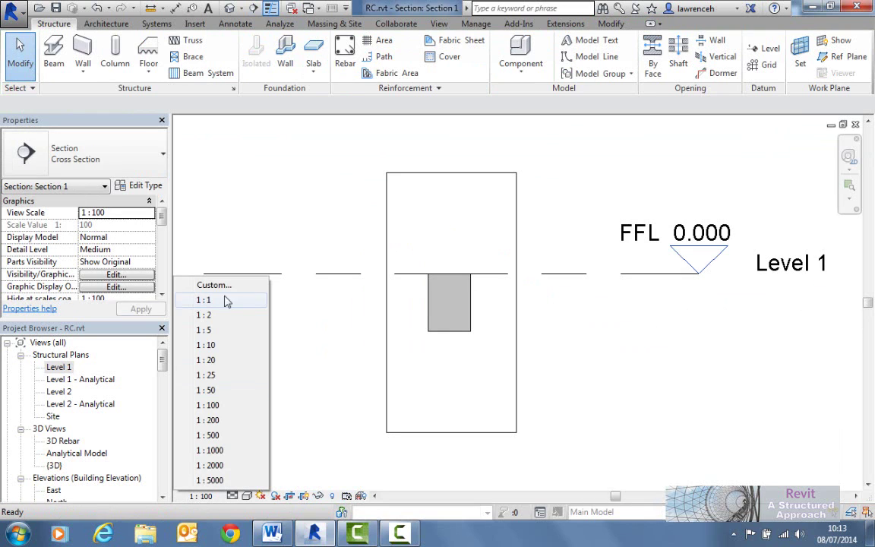
{"action": "left_click", "coordinate": [222, 348]}
{"action": "scroll", "coordinate": [465, 313], "scroll_direction": "up", "scroll_amount": 3}
{"action": "middle_click_drag", "start_coordinate": [461, 309], "coordinate": [521, 325]}
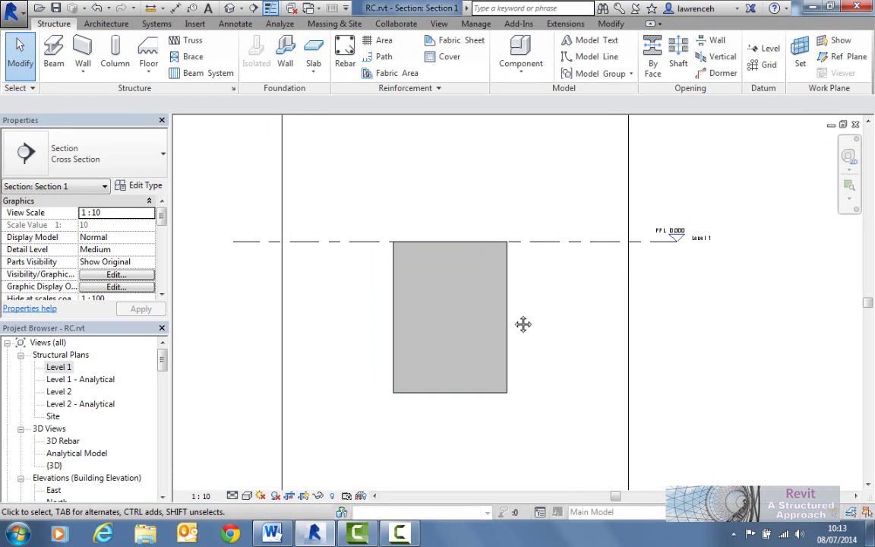
{"action": "left_click", "coordinate": [508, 324]}
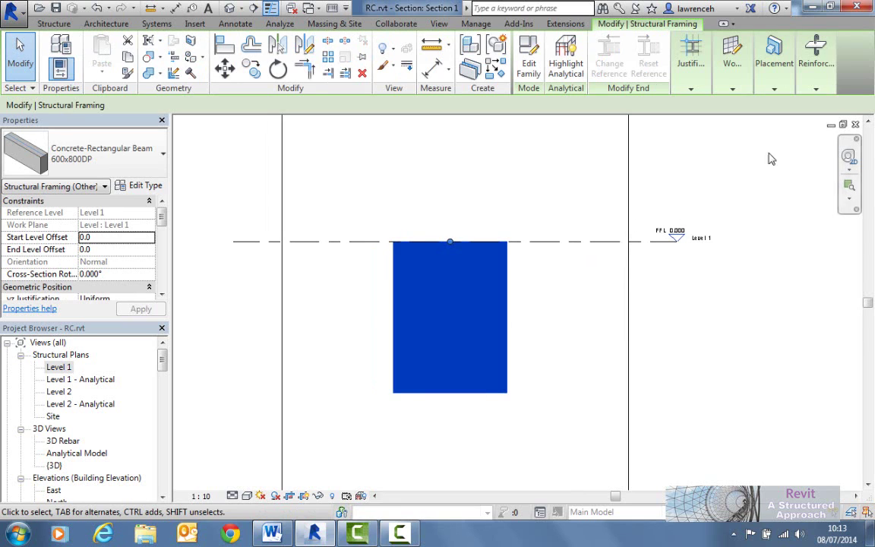
{"action": "mouse_move", "coordinate": [816, 57]}
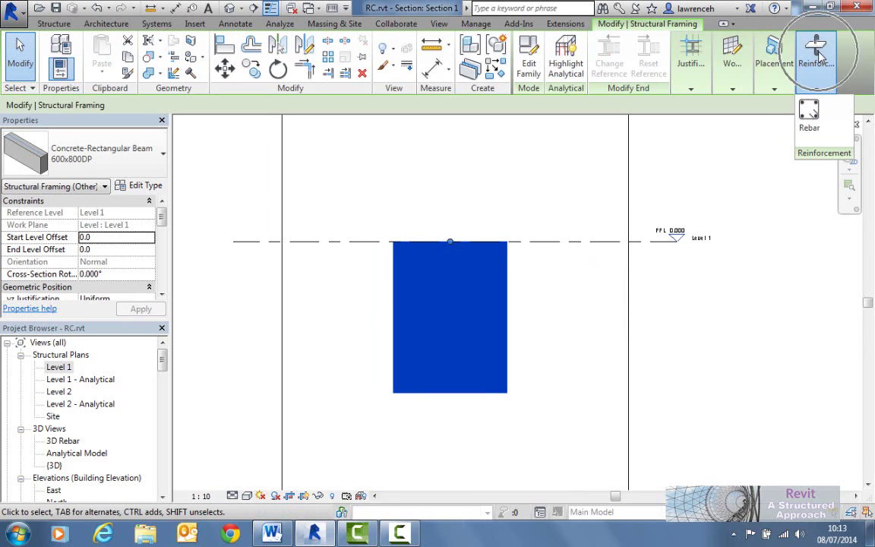
- Start rebar placement with Rebar Shape 51 and bar type B10, accepting the hooks warning
{"action": "left_click", "coordinate": [809, 126]}
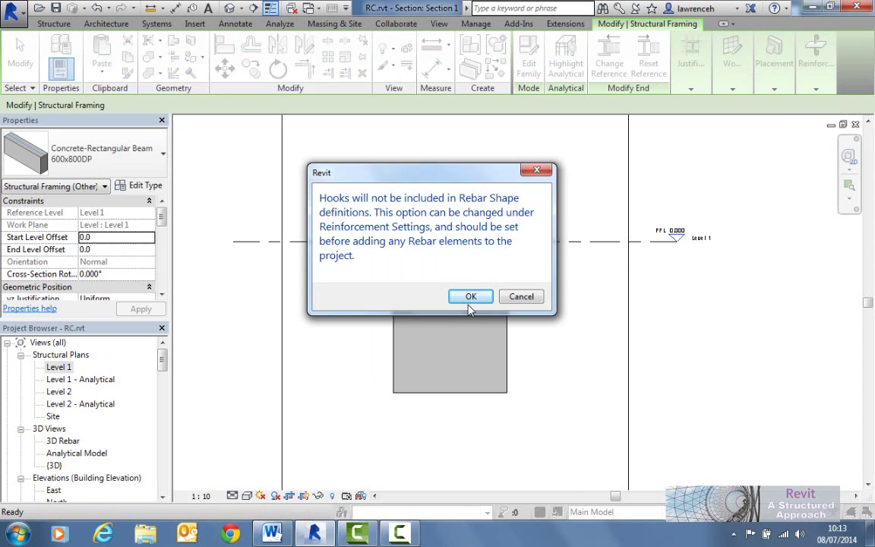
{"action": "left_click", "coordinate": [470, 296]}
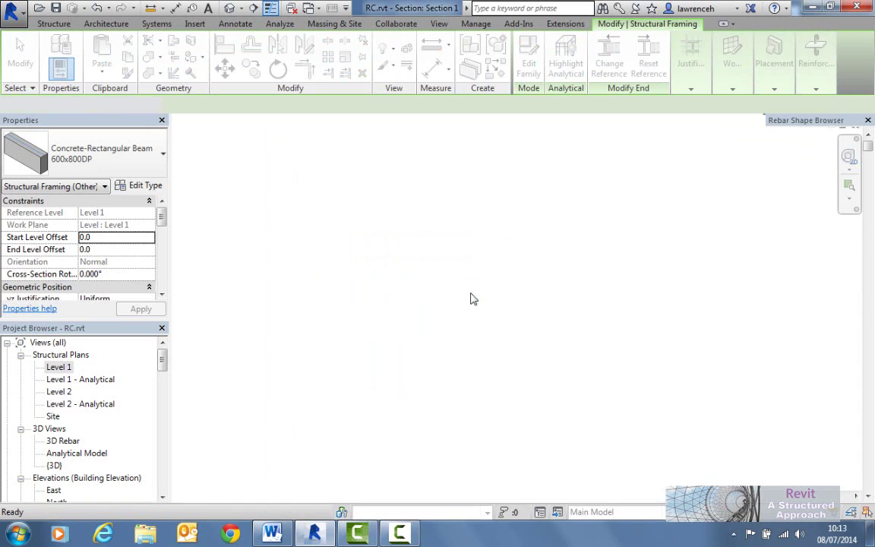
{"action": "left_click_drag", "start_coordinate": [870, 148], "coordinate": [870, 313]}
{"action": "left_click", "coordinate": [799, 325]}
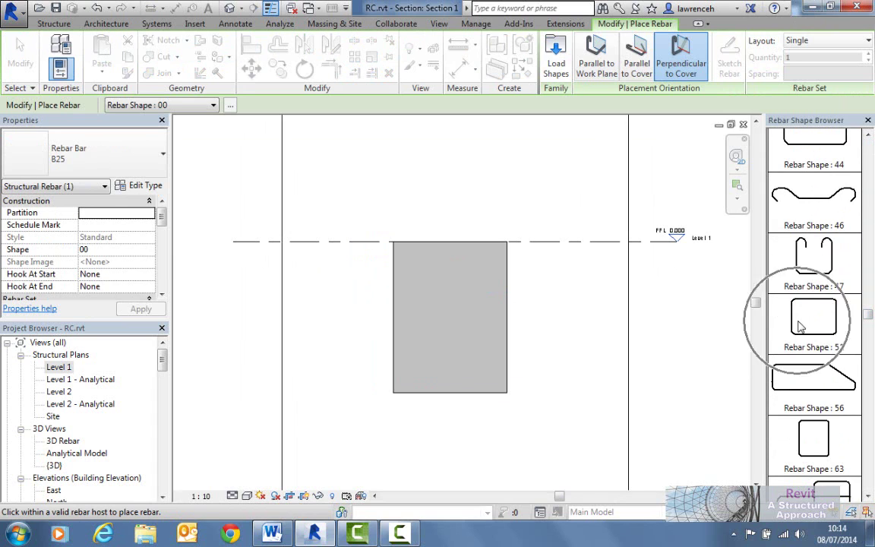
{"action": "left_click", "coordinate": [55, 148]}
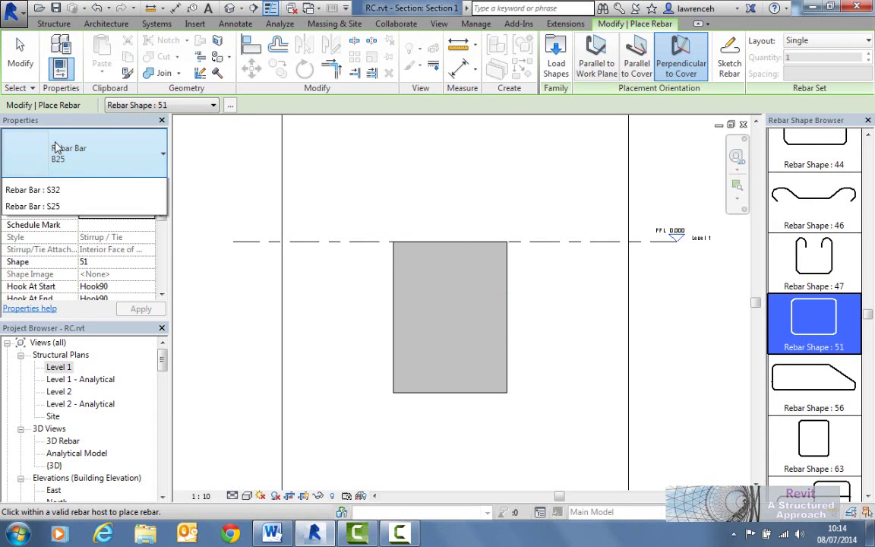
{"action": "scroll", "coordinate": [59, 220], "scroll_direction": "up", "scroll_amount": 3}
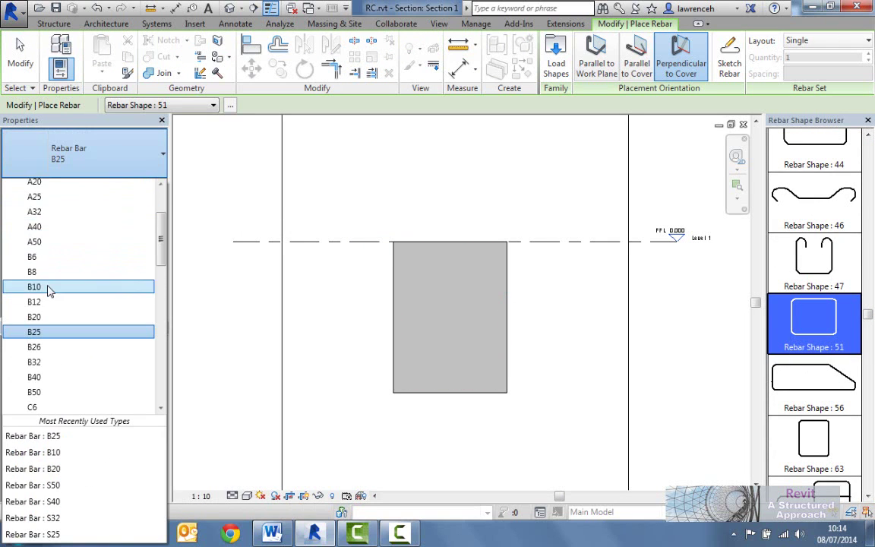
{"action": "left_click", "coordinate": [48, 287]}
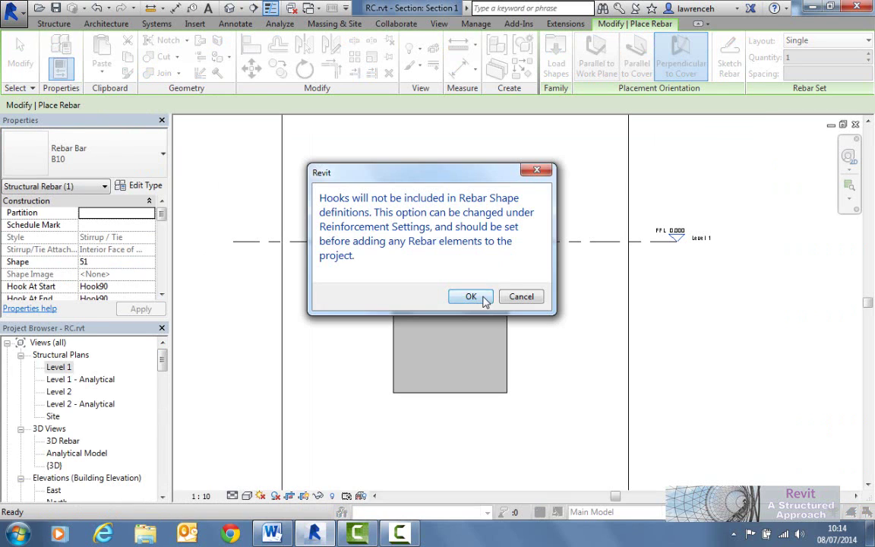
{"action": "left_click", "coordinate": [480, 299]}
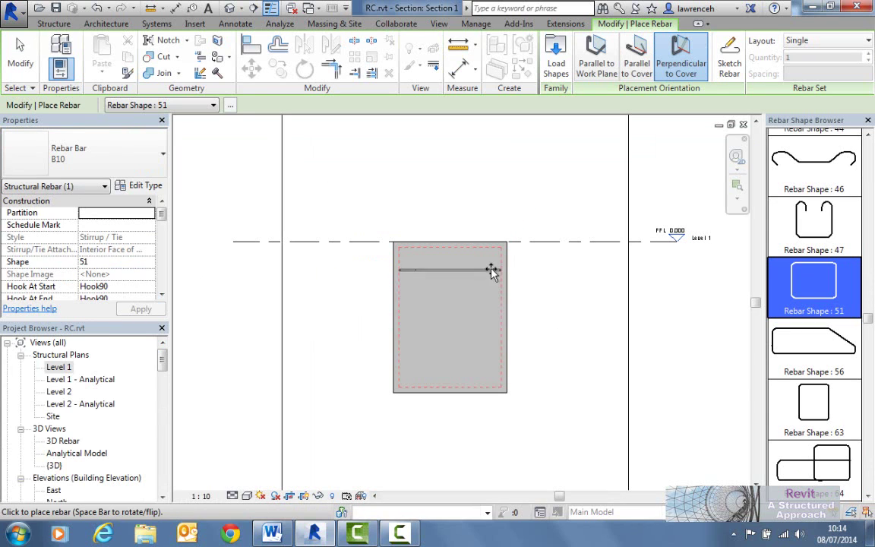
- Place the B10 stirrup parallel to the work plane inside the beam section, then start Cover
{"action": "left_click", "coordinate": [609, 79]}
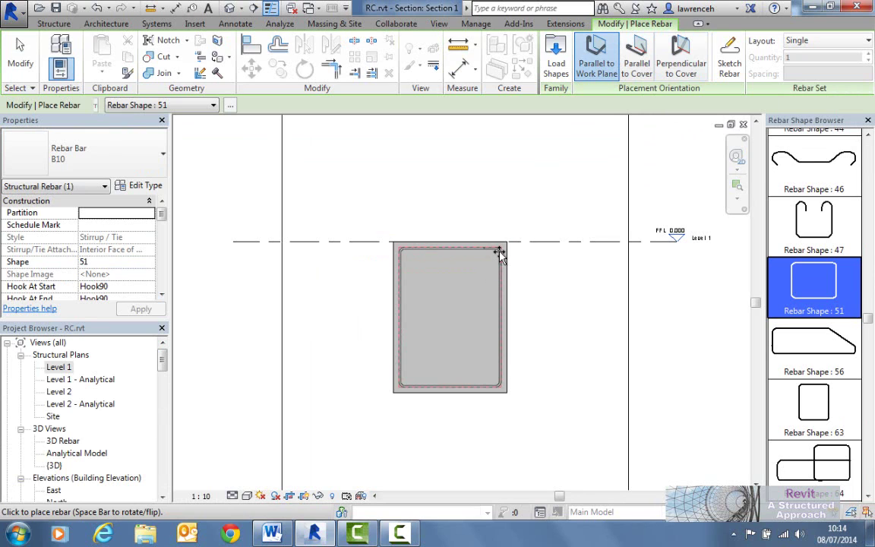
{"action": "left_click", "coordinate": [499, 255]}
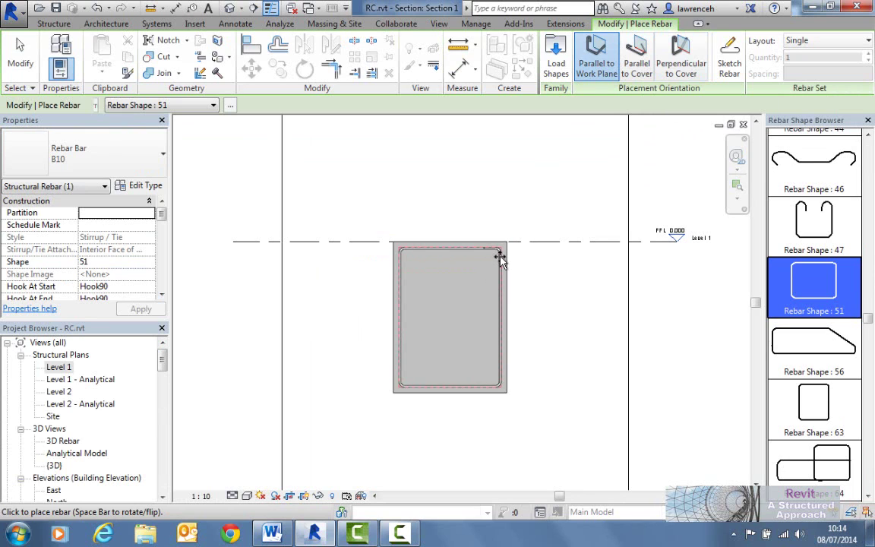
{"action": "key", "text": "Escape"}
{"action": "left_click", "coordinate": [509, 295]}
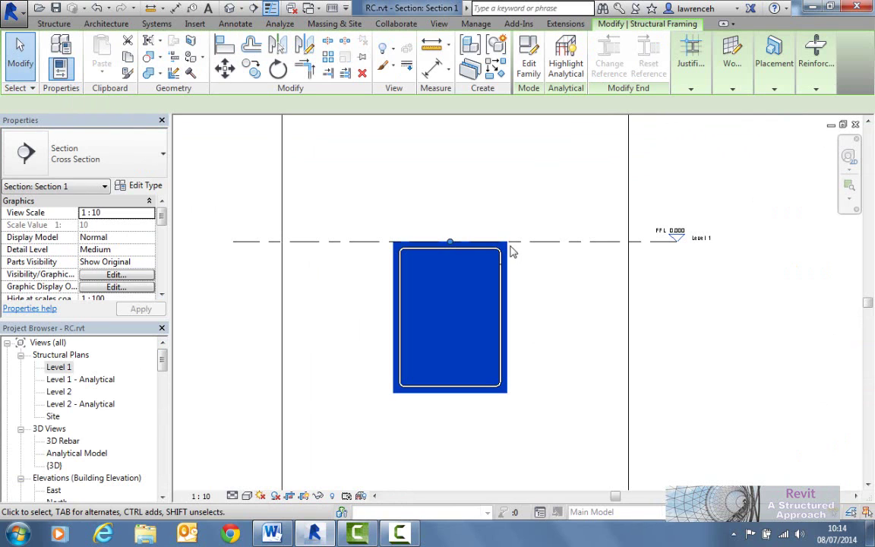
{"action": "left_click", "coordinate": [310, 147]}
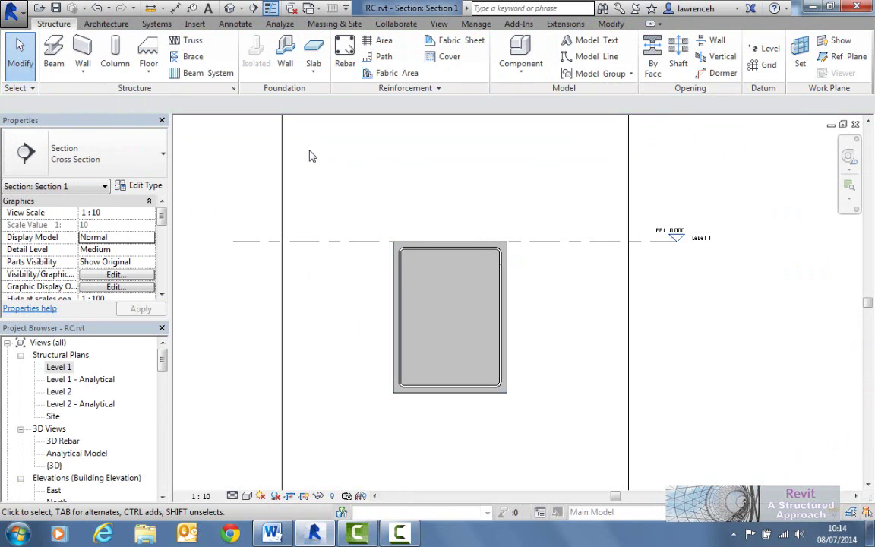
{"action": "left_click", "coordinate": [449, 56]}
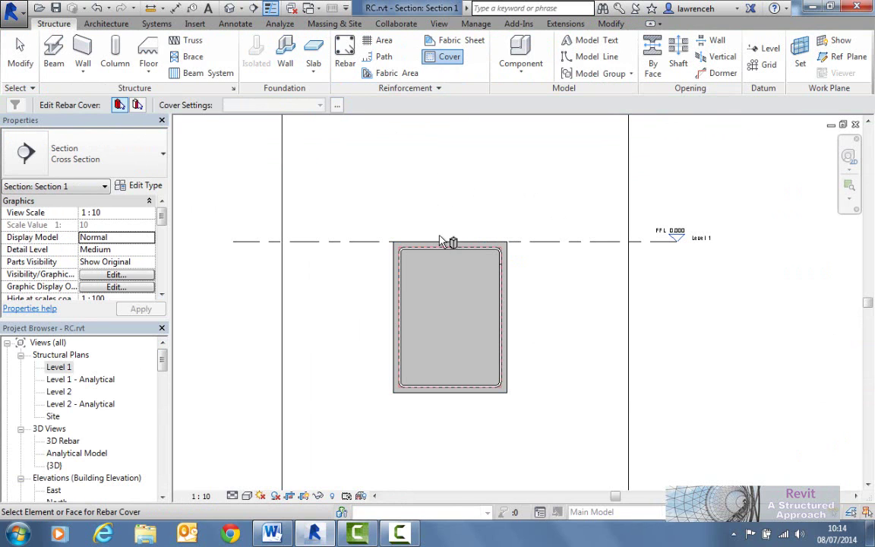
- Apply the XD3\XC3/4 50 mm cover setting to the beam, then select the stirrup
{"action": "left_click", "coordinate": [454, 247]}
{"action": "left_click", "coordinate": [300, 108]}
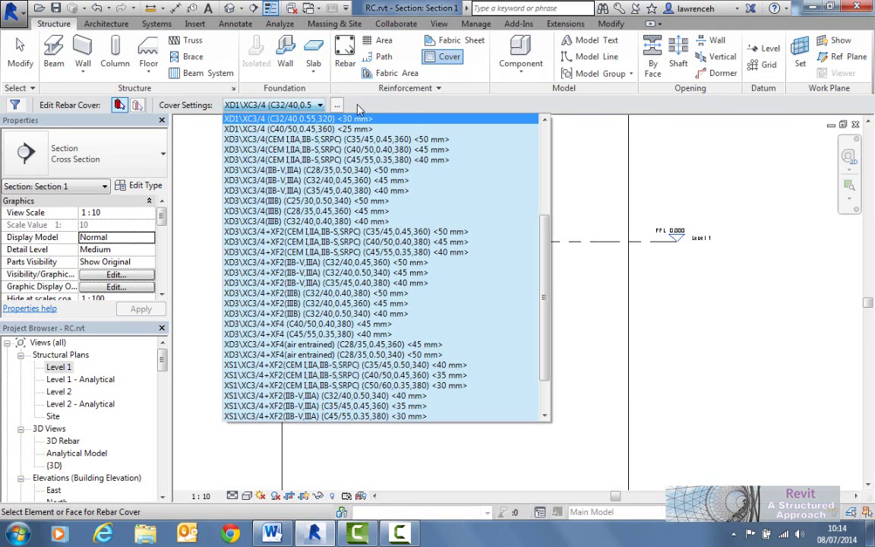
{"action": "left_click", "coordinate": [304, 139]}
{"action": "key", "text": "Escape"}
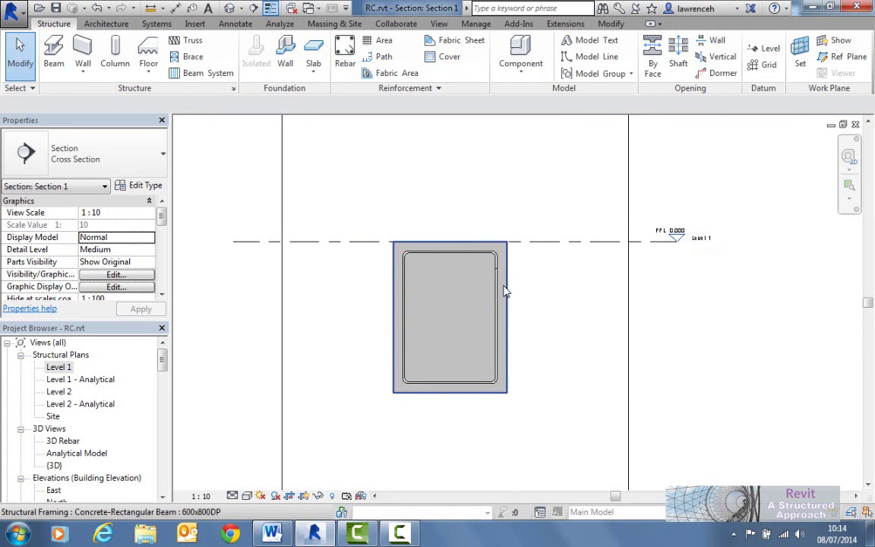
{"action": "scroll", "coordinate": [504, 288], "scroll_direction": "up", "scroll_amount": 3}
{"action": "scroll", "coordinate": [490, 271], "scroll_direction": "down", "scroll_amount": 1}
{"action": "scroll", "coordinate": [490, 271], "scroll_direction": "up", "scroll_amount": 2}
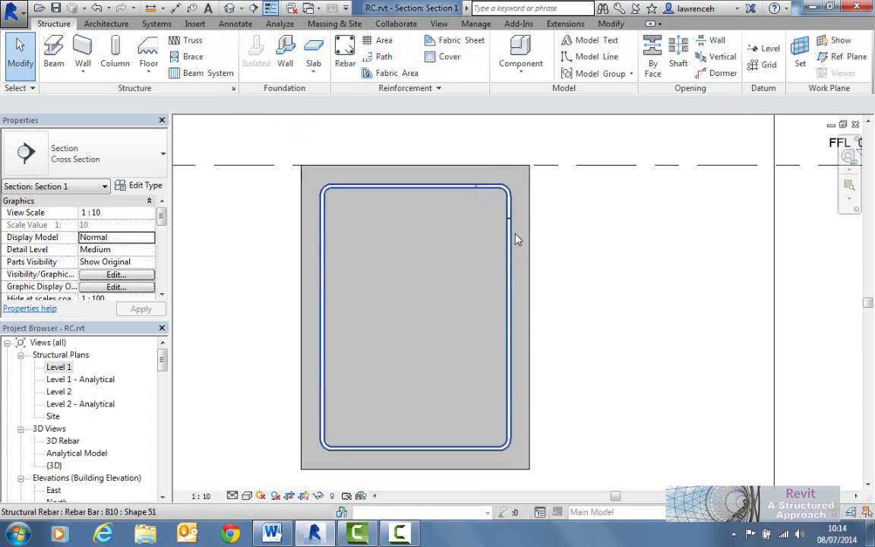
{"action": "scroll", "coordinate": [541, 242], "scroll_direction": "down", "scroll_amount": 1}
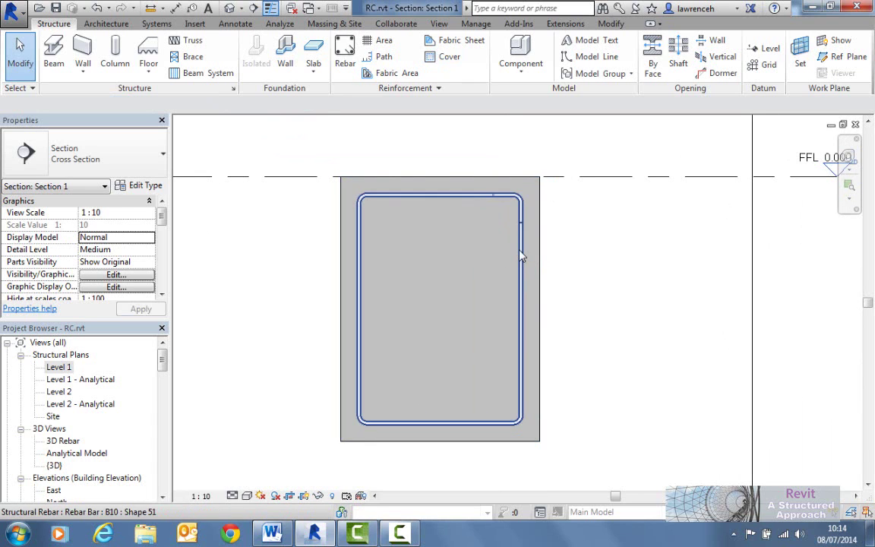
{"action": "left_click", "coordinate": [540, 262]}
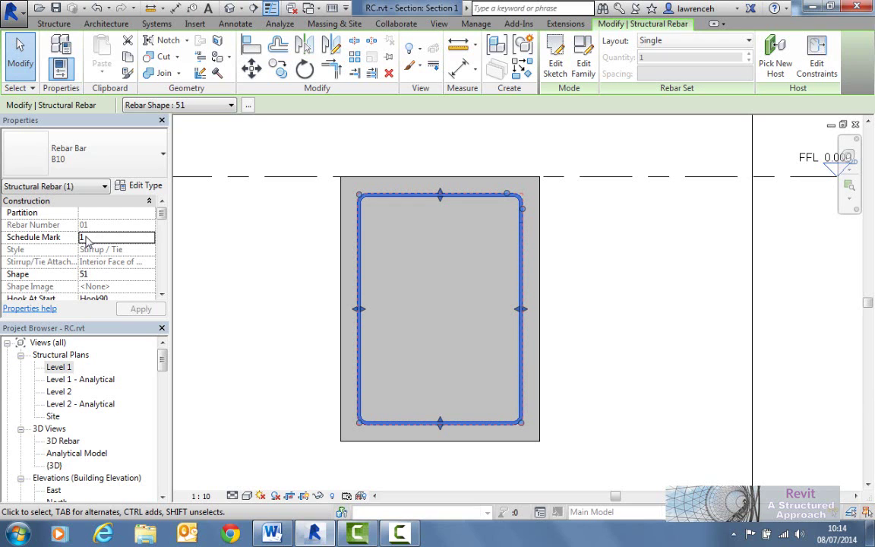
- Expand the Reinforcement panel's extra settings on the Structure tab
{"action": "left_click", "coordinate": [54, 24]}
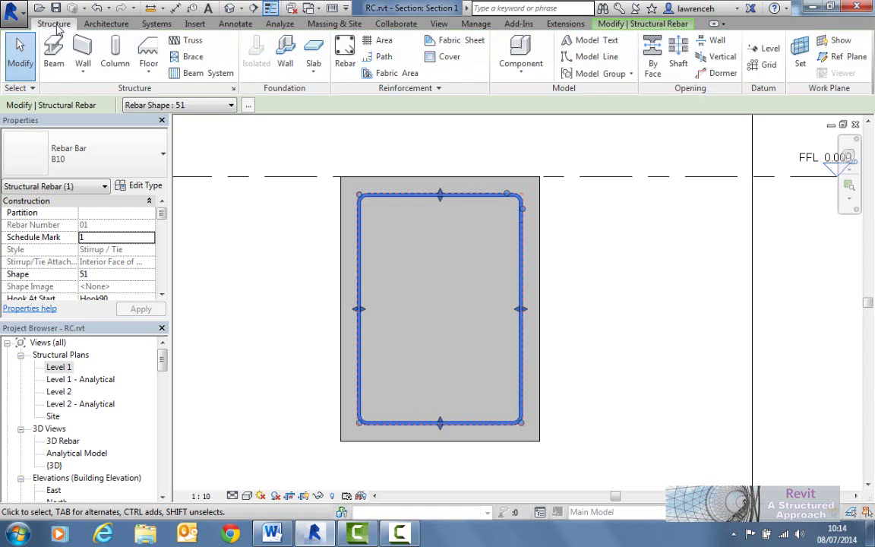
{"action": "left_click", "coordinate": [420, 91]}
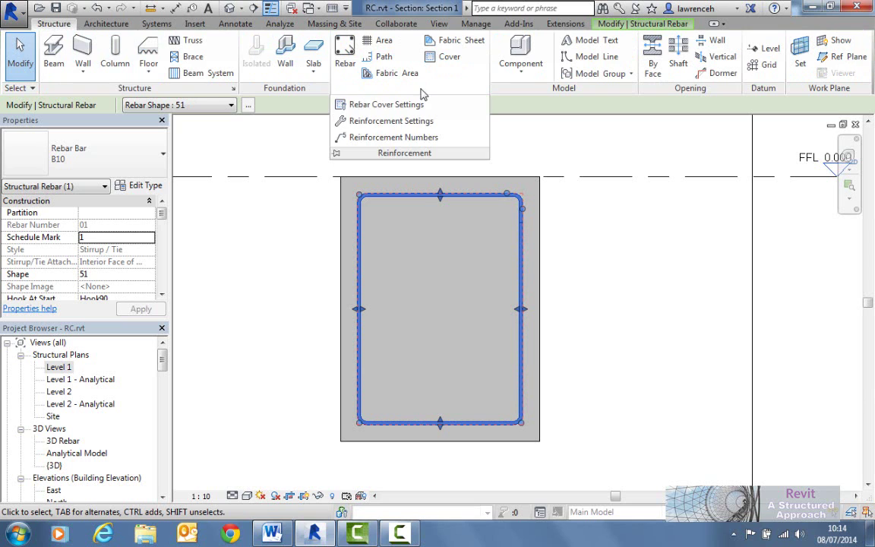
- Rename the <Unassigned> reinforcement partition to RC BEAM 01 in Reinforcement Numbers
{"action": "left_click", "coordinate": [408, 139]}
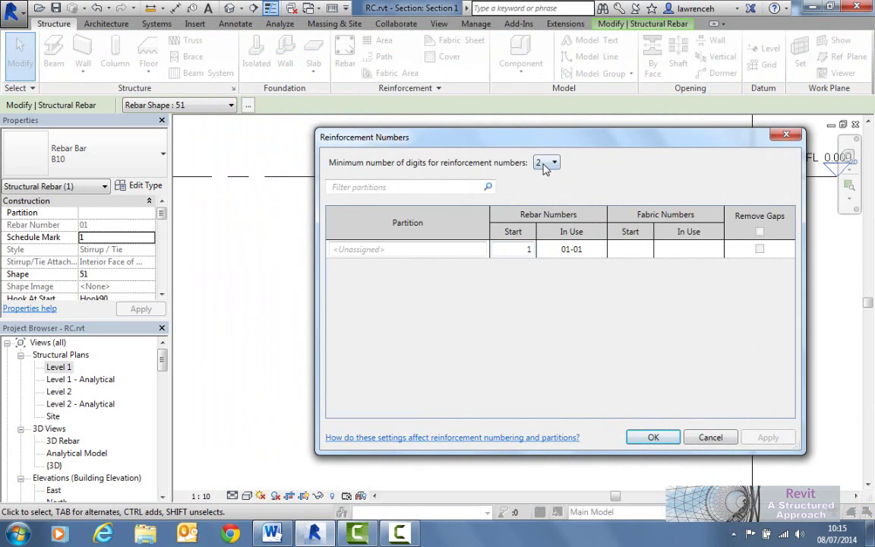
{"action": "left_click", "coordinate": [530, 249]}
{"action": "left_click", "coordinate": [403, 251]}
{"action": "type", "text": "RC BEAM 01"}
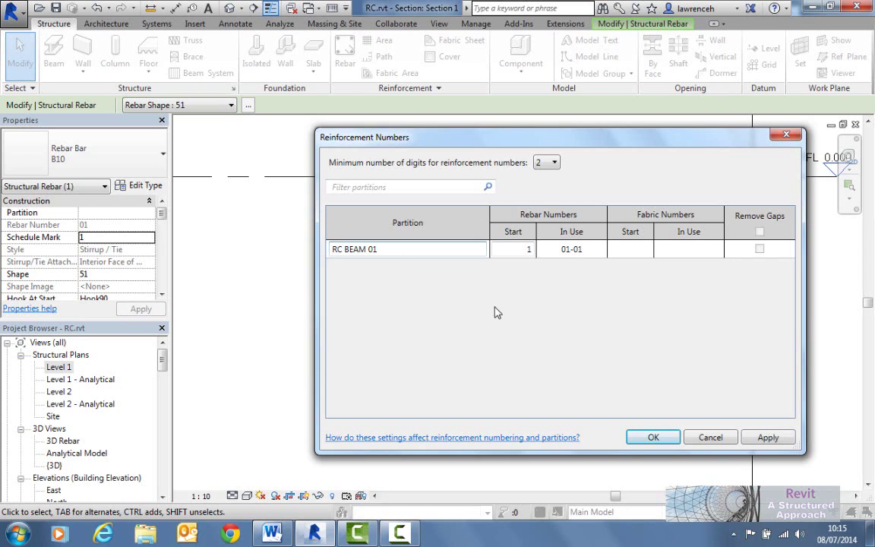
- Apply the RC BEAM 01 partition name and start a Rebar Shape 00 bar in the beam
{"action": "left_click", "coordinate": [654, 437]}
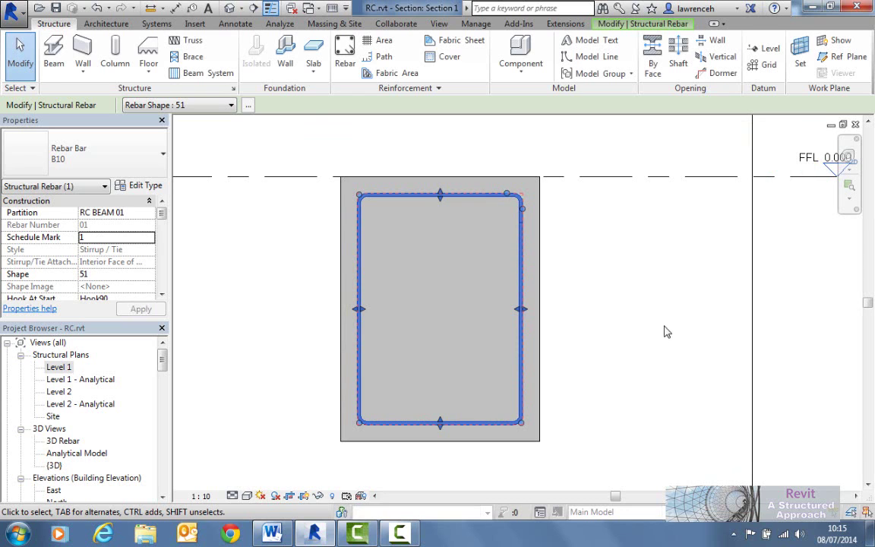
{"action": "left_click", "coordinate": [543, 270]}
{"action": "left_click", "coordinate": [541, 268]}
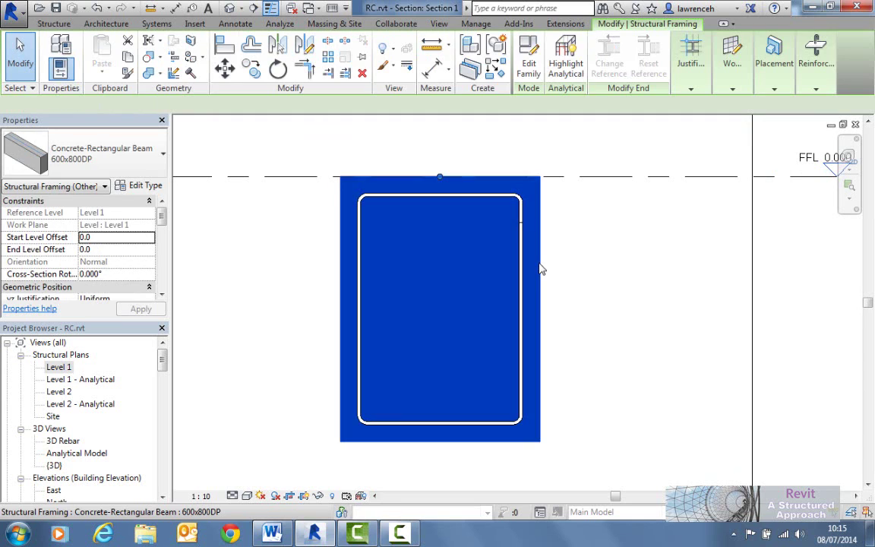
{"action": "mouse_move", "coordinate": [806, 83]}
{"action": "left_click", "coordinate": [808, 114]}
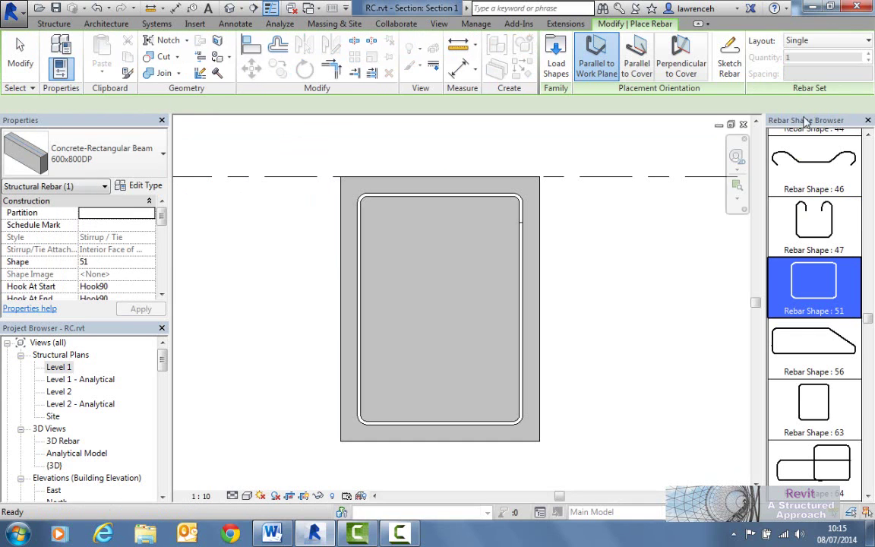
{"action": "scroll", "coordinate": [782, 284], "scroll_direction": "up", "scroll_amount": 10}
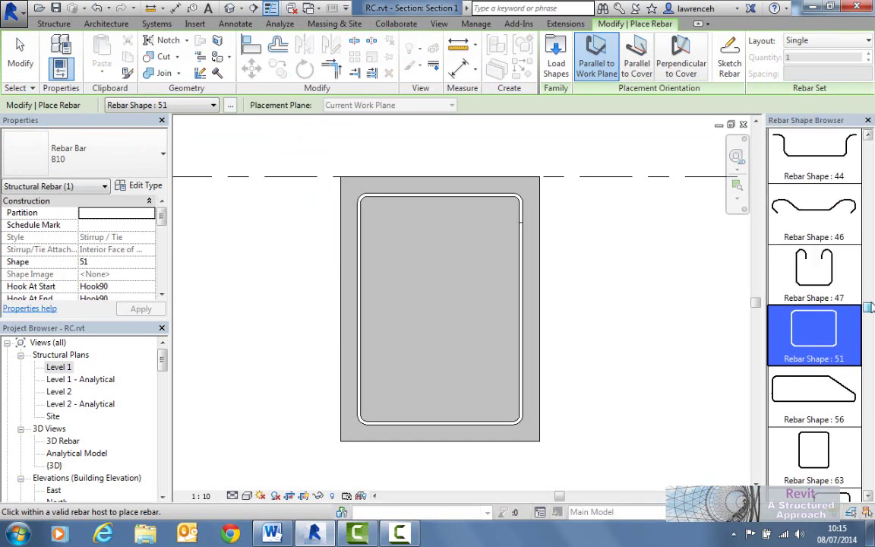
{"action": "left_click", "coordinate": [830, 183]}
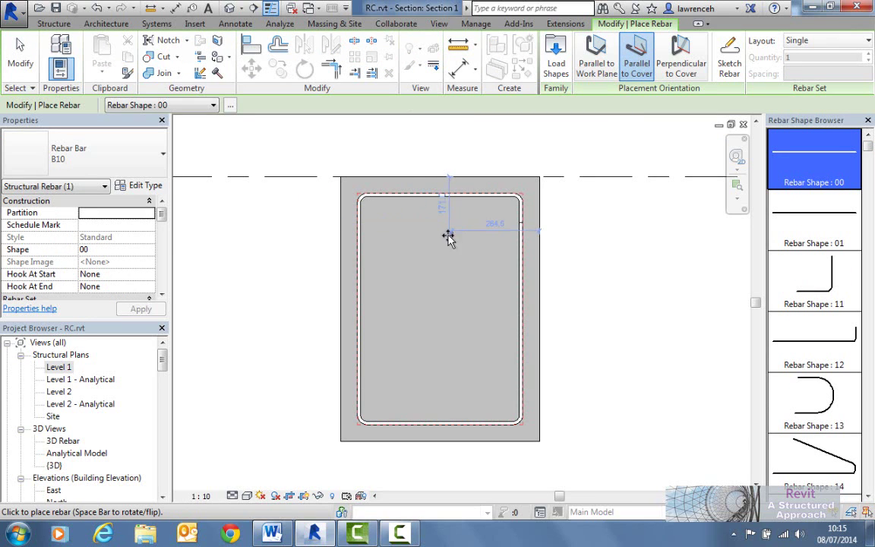
- Set the bar size to B25 and place it at the stirrup's bottom-left corner
{"action": "left_click", "coordinate": [118, 152]}
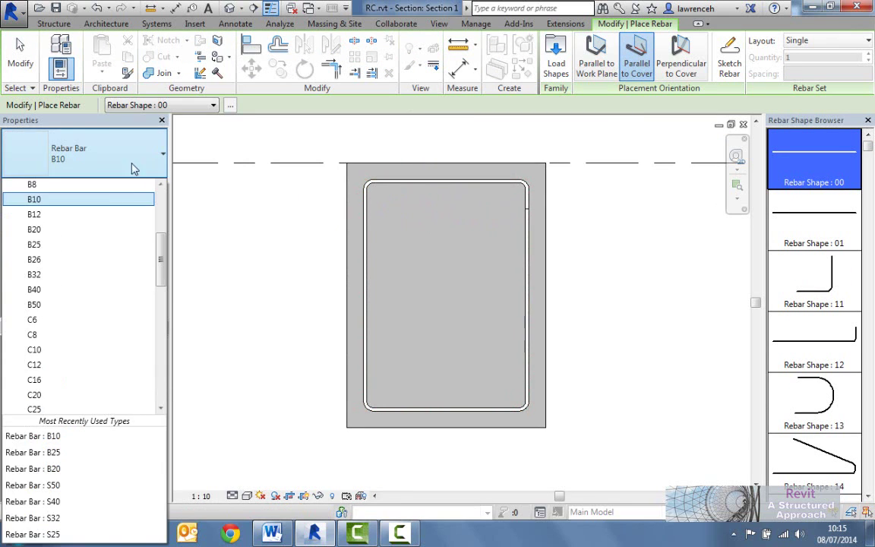
{"action": "left_click", "coordinate": [42, 245]}
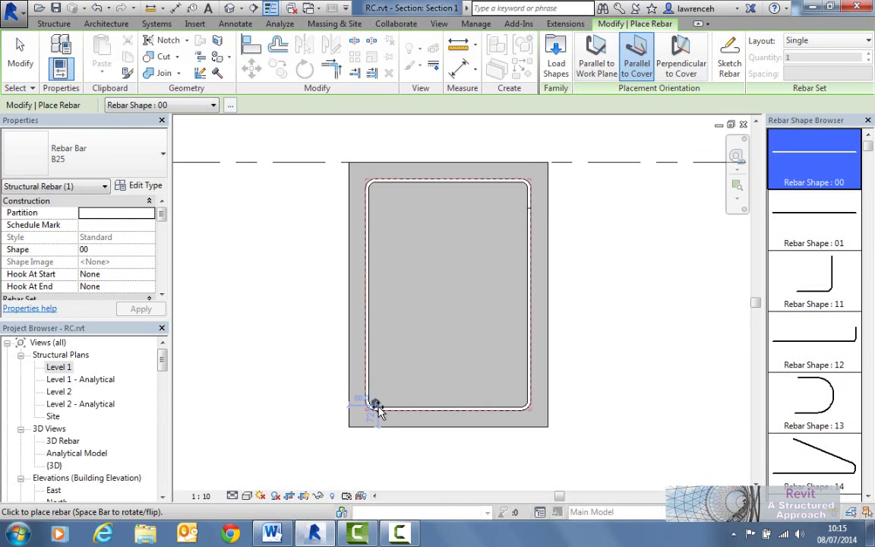
{"action": "scroll", "coordinate": [375, 409], "scroll_direction": "up", "scroll_amount": 3}
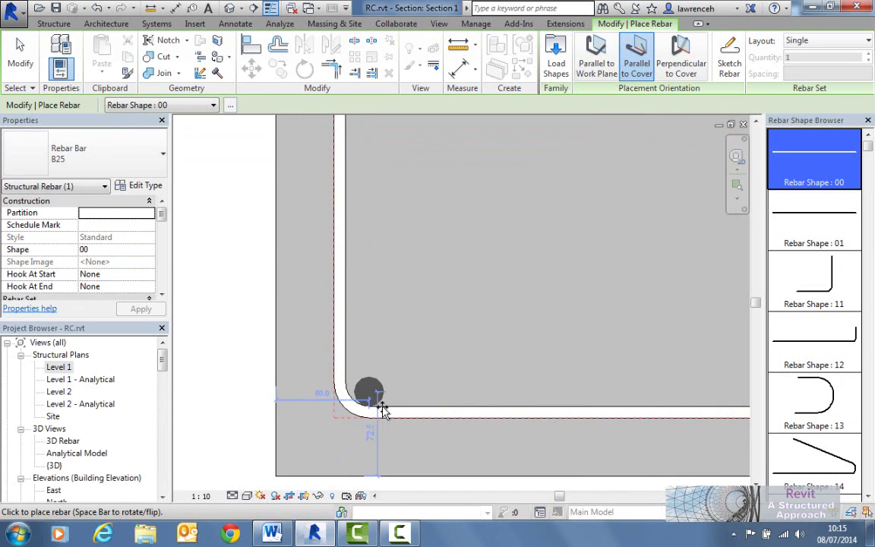
{"action": "scroll", "coordinate": [383, 410], "scroll_direction": "down", "scroll_amount": 3}
{"action": "left_click", "coordinate": [375, 400]}
{"action": "key", "text": "Escape"}
{"action": "left_click", "coordinate": [375, 400]}
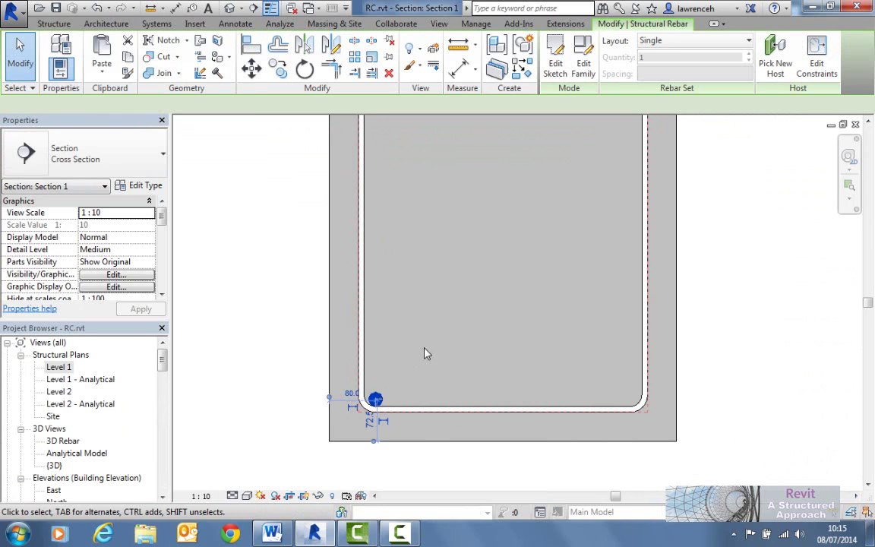
- Lay the B25 bar out as a fixed-number set of 3 bars
{"action": "left_click", "coordinate": [675, 40]}
{"action": "left_click", "coordinate": [654, 68]}
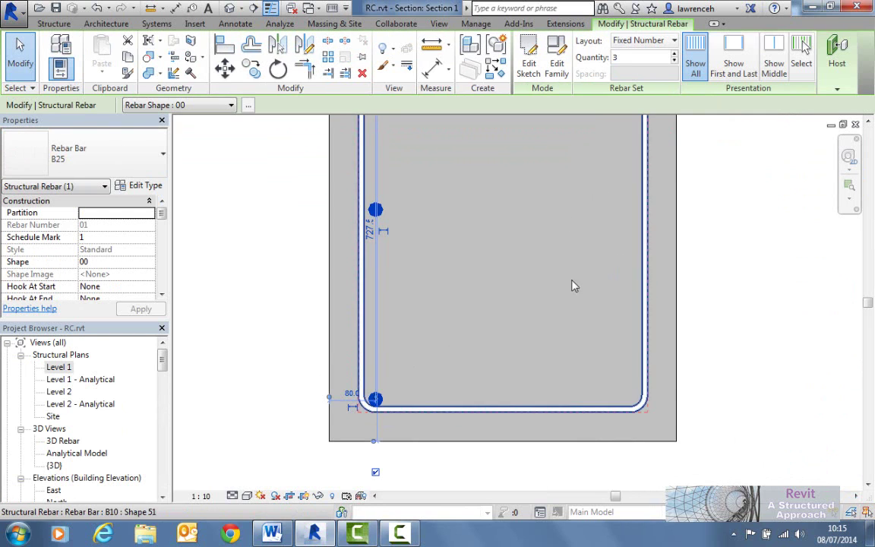
{"action": "scroll", "coordinate": [514, 373], "scroll_direction": "down", "scroll_amount": 3}
- Rotate the rebar set 90° so the three bars form a horizontal row
{"action": "left_click", "coordinate": [278, 70]}
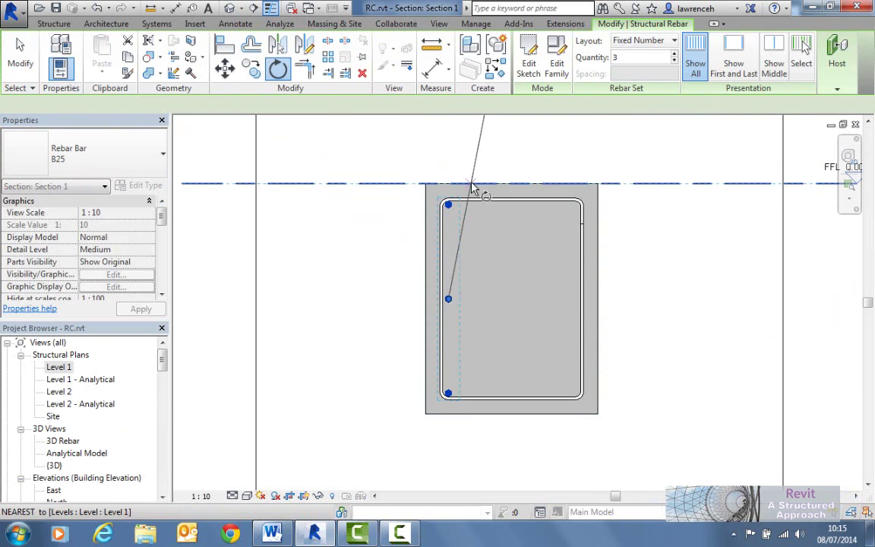
{"action": "left_click", "coordinate": [450, 161]}
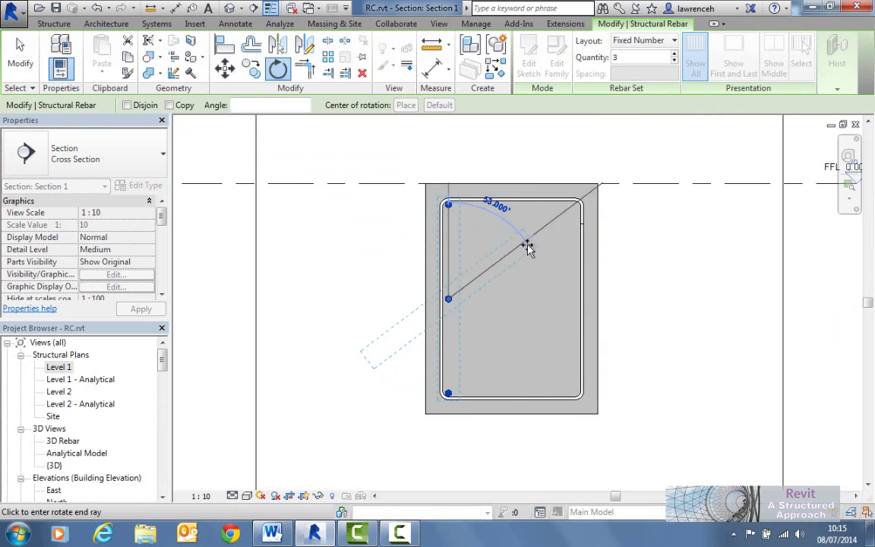
{"action": "left_click", "coordinate": [540, 298]}
{"action": "key", "text": "Escape"}
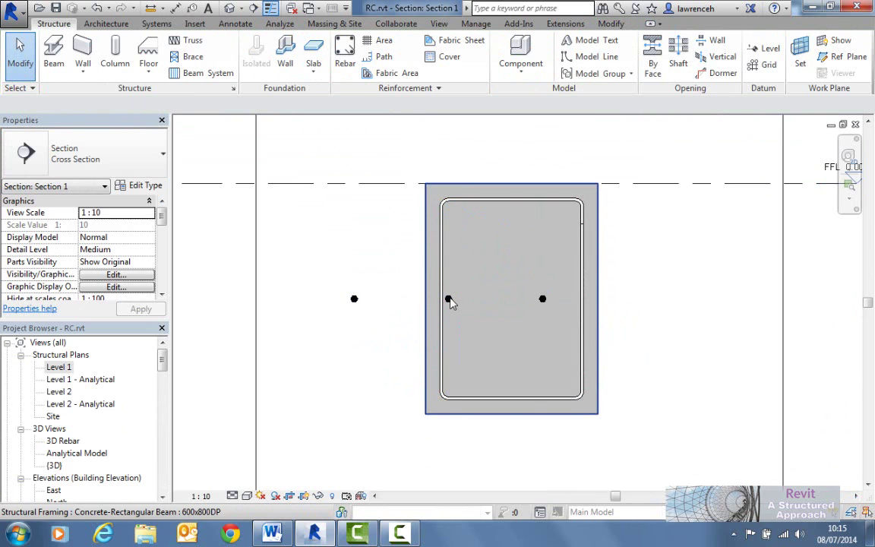
{"action": "left_click", "coordinate": [446, 302]}
{"action": "key", "text": "Escape"}
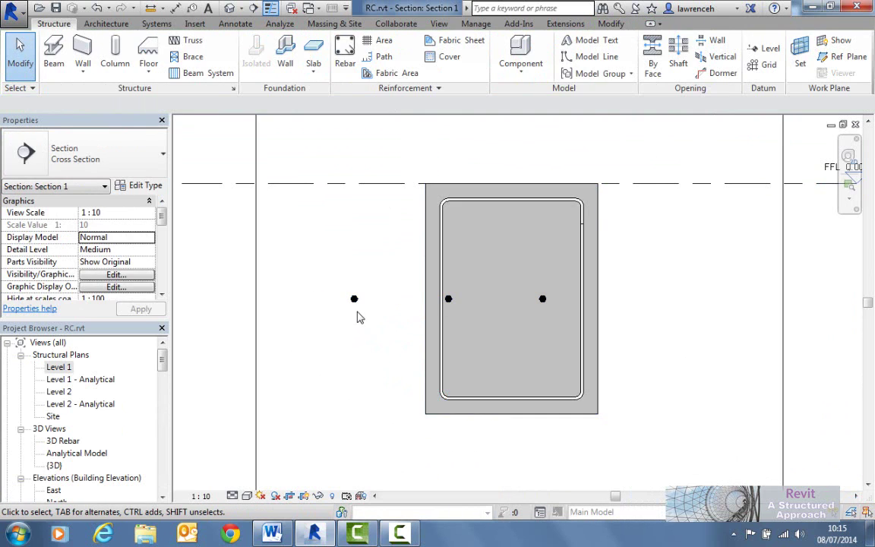
- Create a similar rebar set at the bottom-left corner with a fixed number of 4 bars
{"action": "right_click", "coordinate": [356, 305]}
{"action": "left_click", "coordinate": [404, 298]}
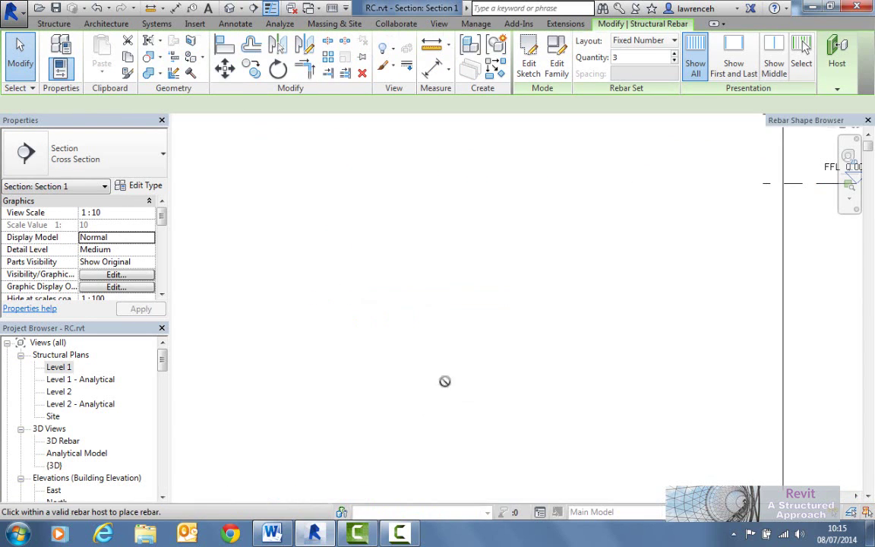
{"action": "scroll", "coordinate": [448, 386], "scroll_direction": "up", "scroll_amount": 3}
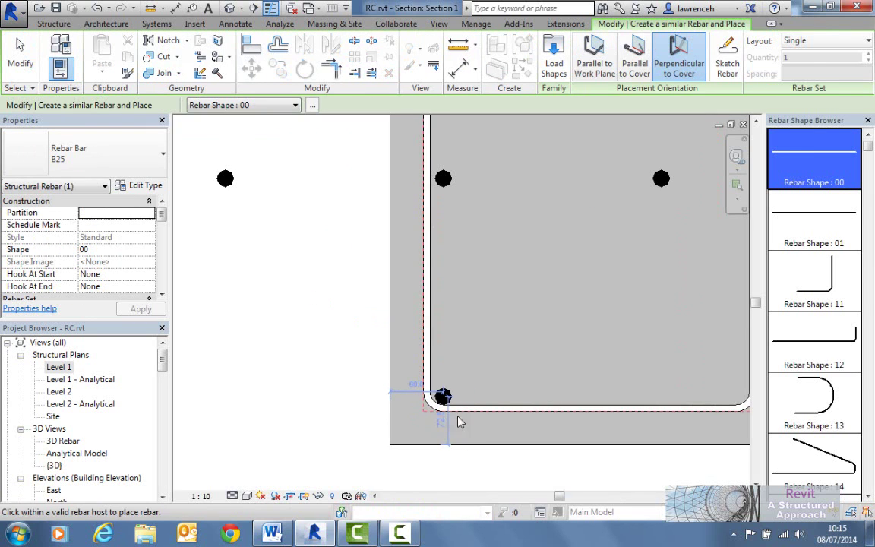
{"action": "left_click", "coordinate": [459, 422]}
{"action": "left_click", "coordinate": [687, 41]}
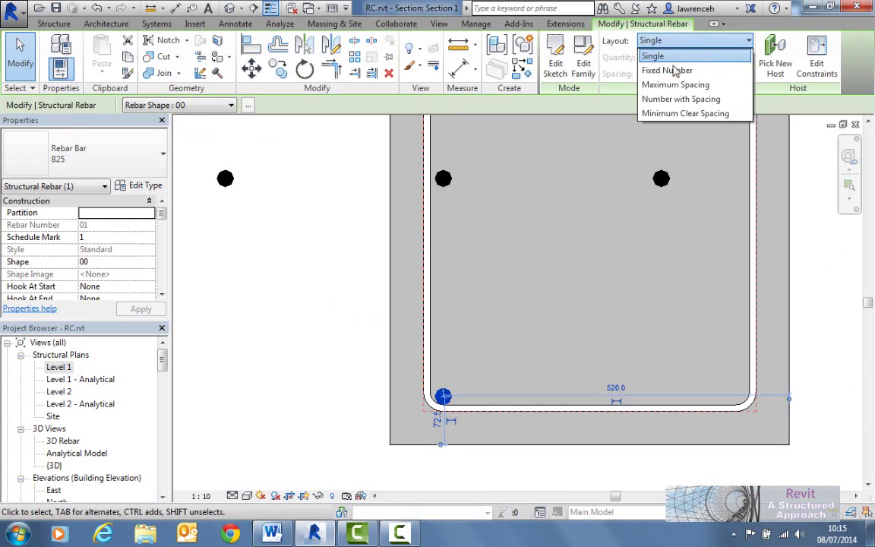
{"action": "left_click", "coordinate": [669, 70]}
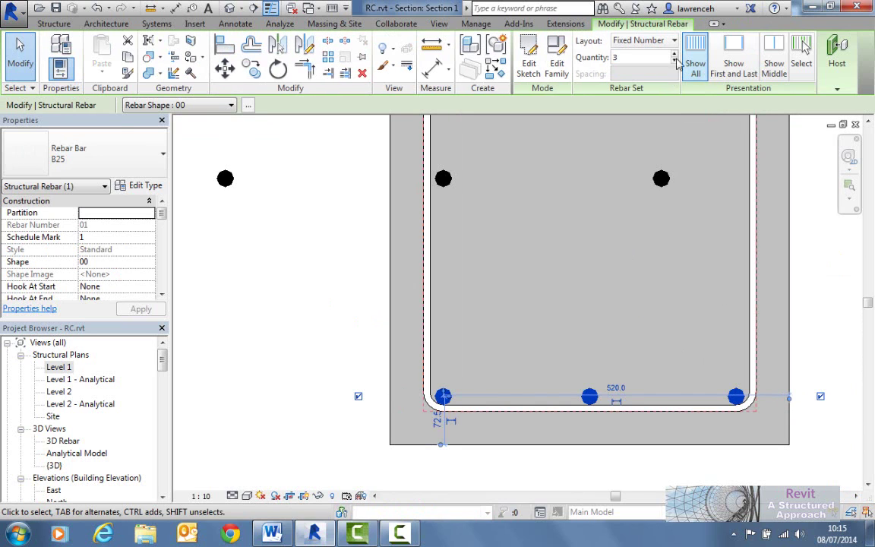
{"action": "left_click", "coordinate": [674, 57]}
{"action": "left_click", "coordinate": [285, 326]}
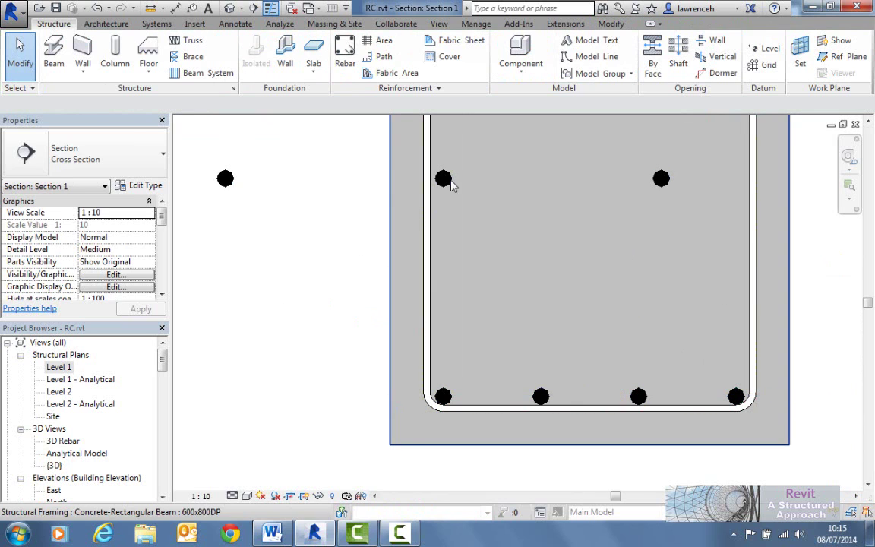
- Delete the stray mid-height rebar set
{"action": "left_click", "coordinate": [225, 178]}
{"action": "key", "text": "Delete"}
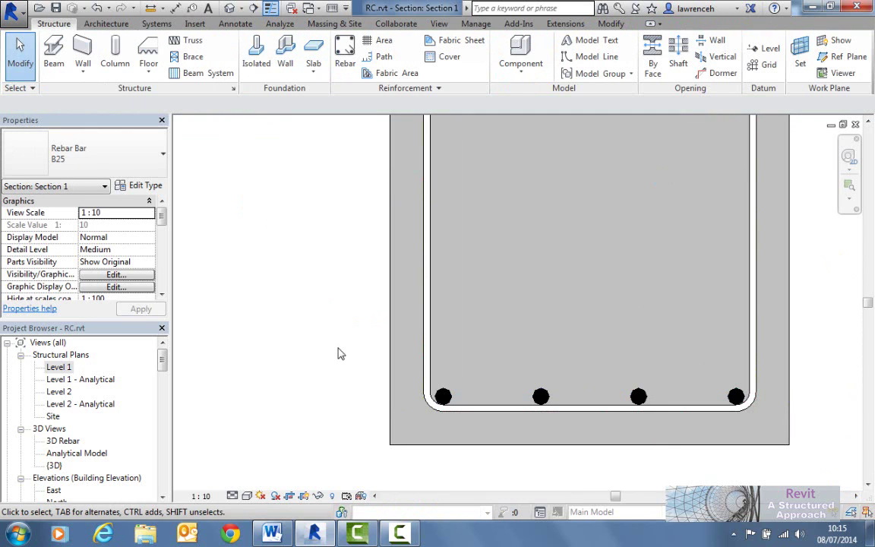
{"action": "scroll", "coordinate": [367, 360], "scroll_direction": "down", "scroll_amount": 2}
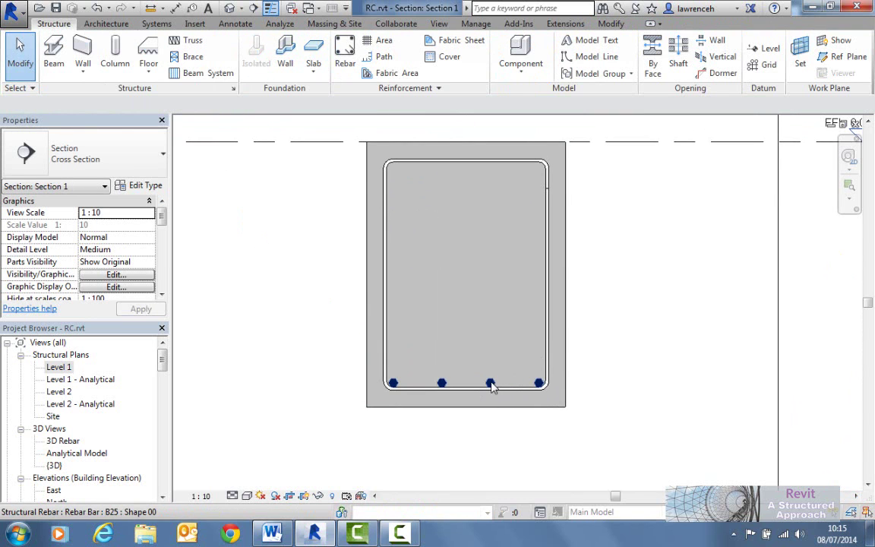
- Create a similar B20 bar at the beam section's top-left corner
{"action": "right_click", "coordinate": [490, 387]}
{"action": "left_click", "coordinate": [524, 297]}
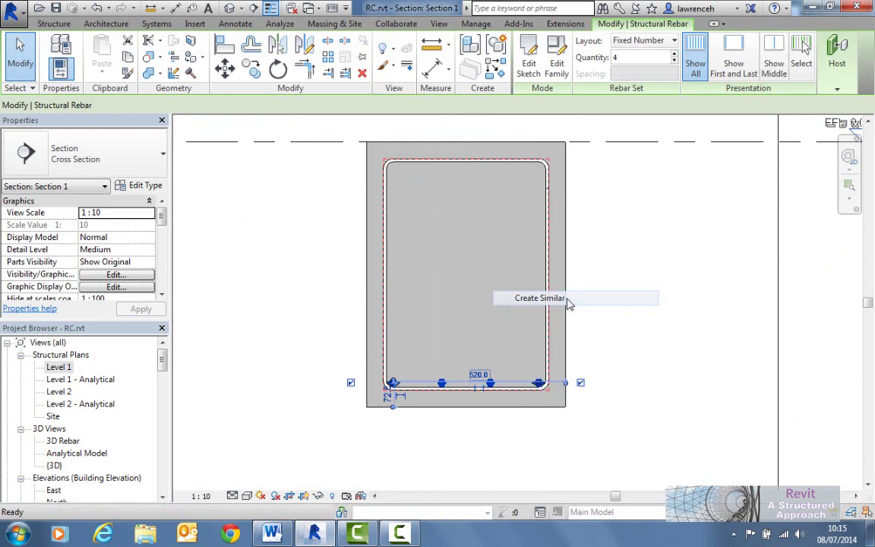
{"action": "left_click", "coordinate": [107, 155]}
{"action": "scroll", "coordinate": [54, 242], "scroll_direction": "up", "scroll_amount": 2}
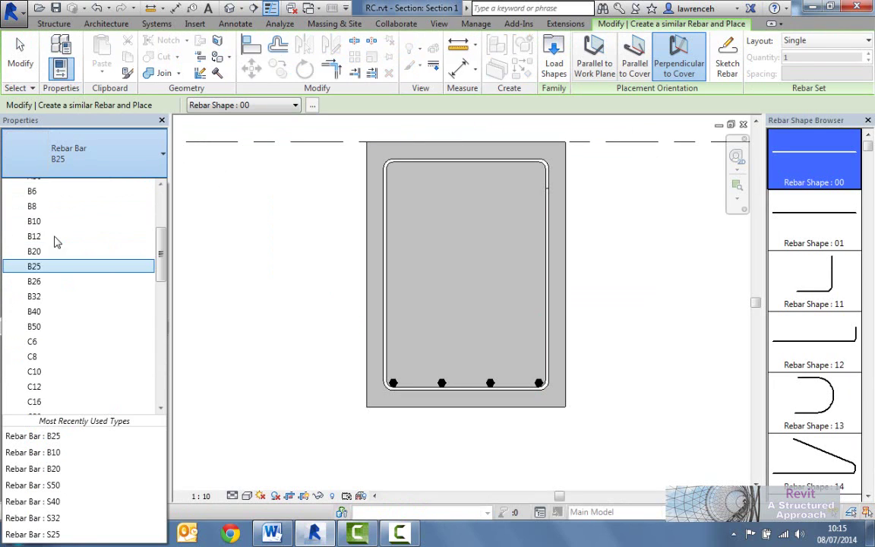
{"action": "left_click", "coordinate": [56, 251]}
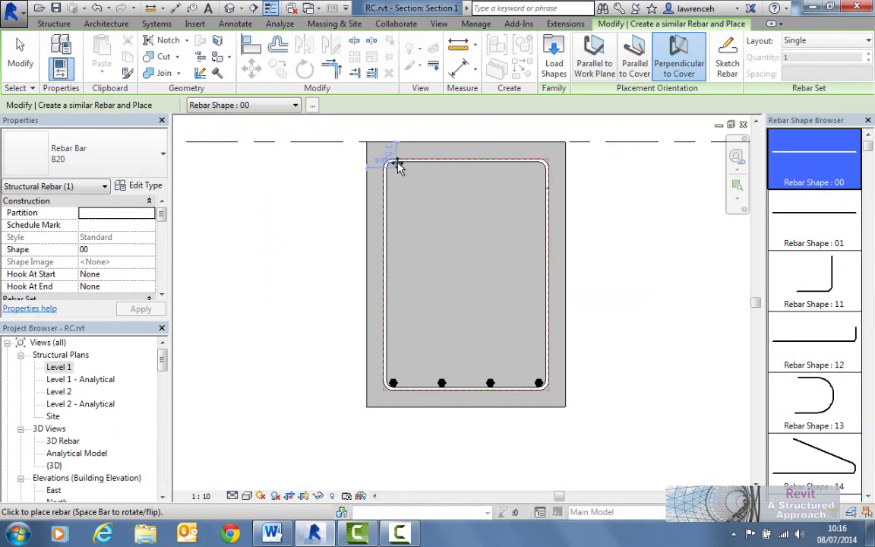
{"action": "scroll", "coordinate": [388, 168], "scroll_direction": "up", "scroll_amount": 3}
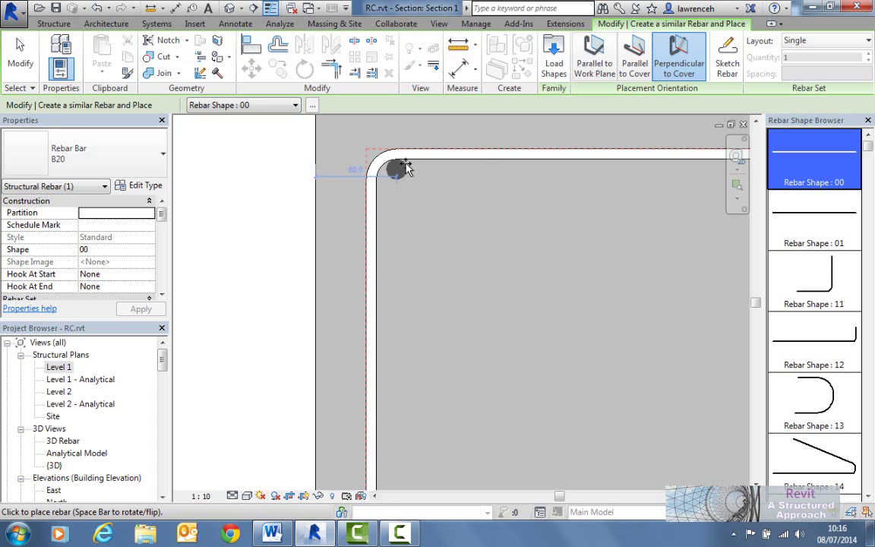
{"action": "left_click", "coordinate": [406, 169]}
{"action": "scroll", "coordinate": [407, 182], "scroll_direction": "down", "scroll_amount": 3}
{"action": "key", "text": "Escape"}
{"action": "left_click", "coordinate": [400, 189]}
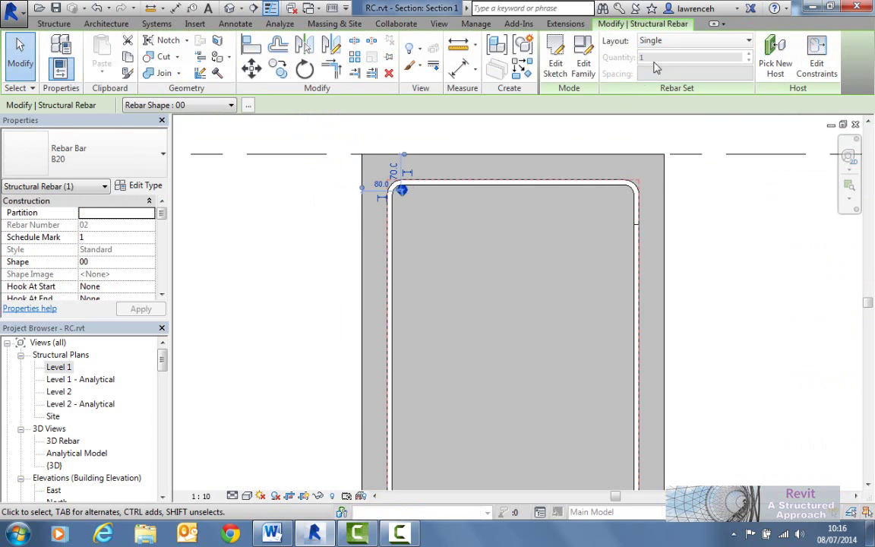
- Lay the top B20 bars out as a fixed number of 4
{"action": "left_click", "coordinate": [683, 40]}
{"action": "left_click", "coordinate": [657, 69]}
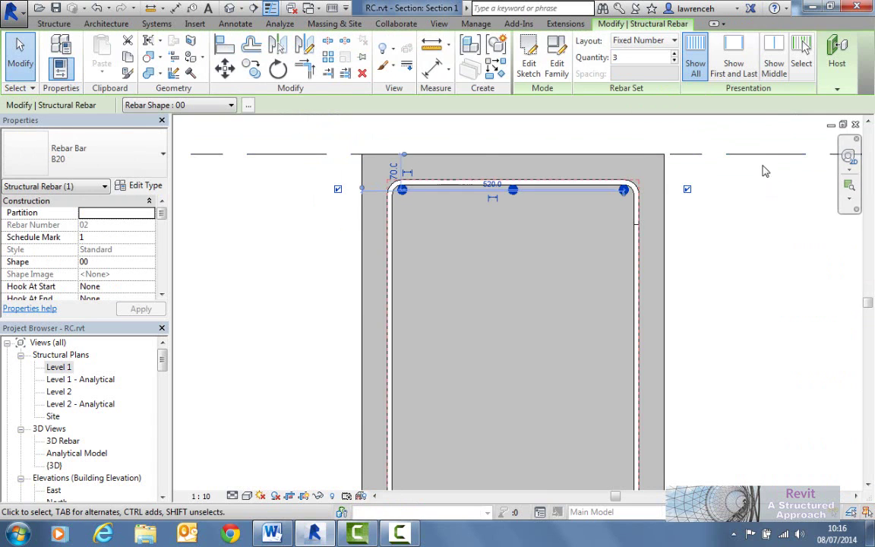
{"action": "type", "text": "4"}
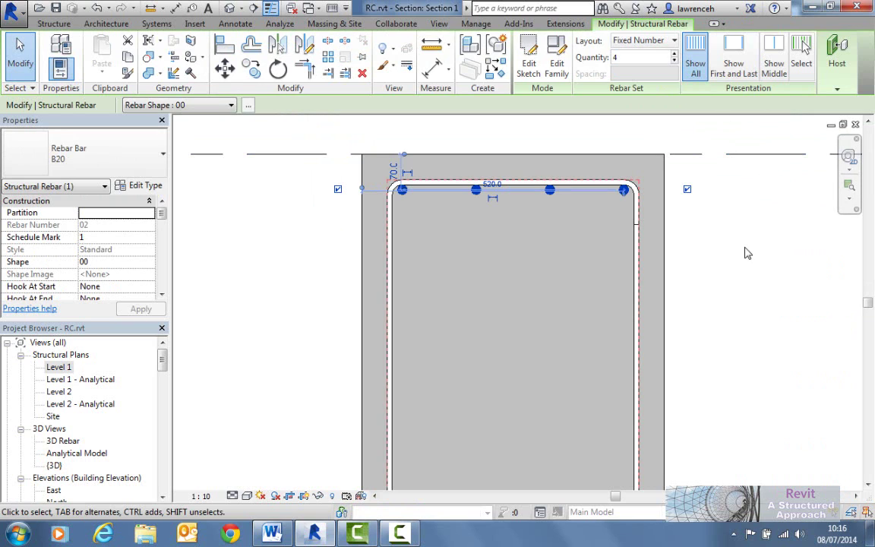
{"action": "left_click", "coordinate": [717, 256]}
{"action": "scroll", "coordinate": [719, 259], "scroll_direction": "down", "scroll_amount": 2}
{"action": "middle_click_drag", "start_coordinate": [718, 259], "coordinate": [649, 244]}
- Change the beam type to Concrete-Rectangular Beam 400 x 800mm
{"action": "scroll", "coordinate": [649, 244], "scroll_direction": "up", "scroll_amount": 2}
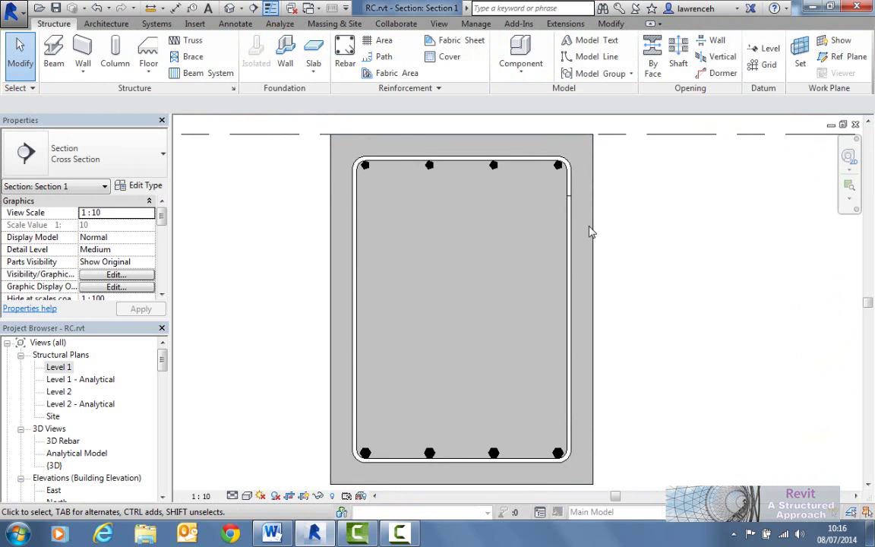
{"action": "left_click", "coordinate": [595, 227]}
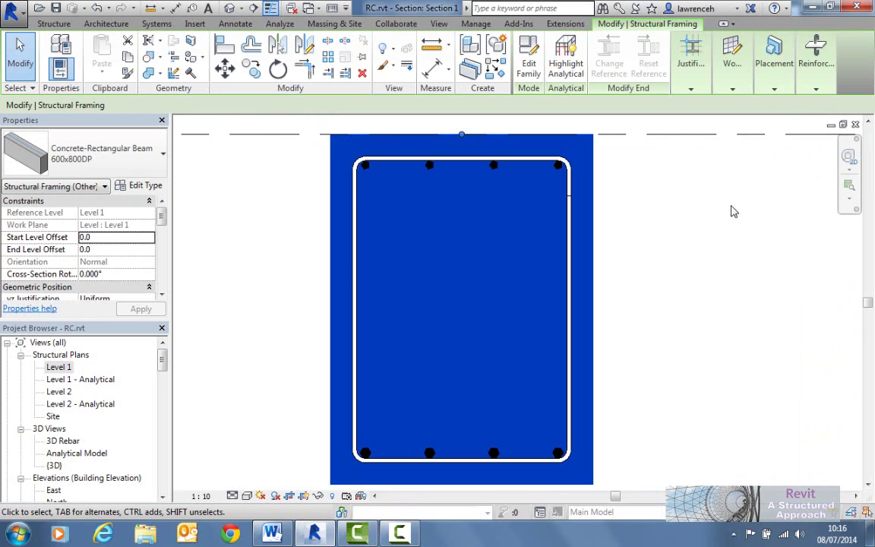
{"action": "left_click", "coordinate": [95, 149]}
{"action": "scroll", "coordinate": [93, 213], "scroll_direction": "up", "scroll_amount": 2}
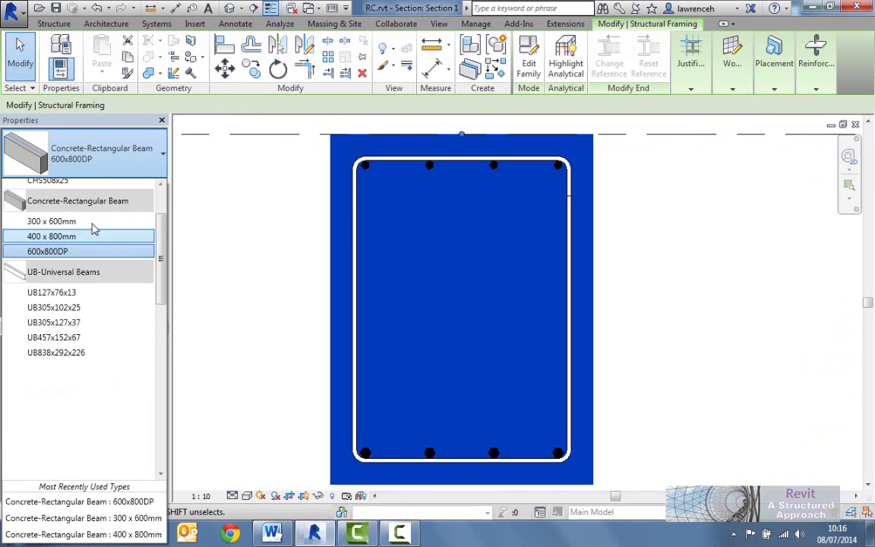
{"action": "left_click", "coordinate": [503, 286]}
{"action": "left_click", "coordinate": [639, 281]}
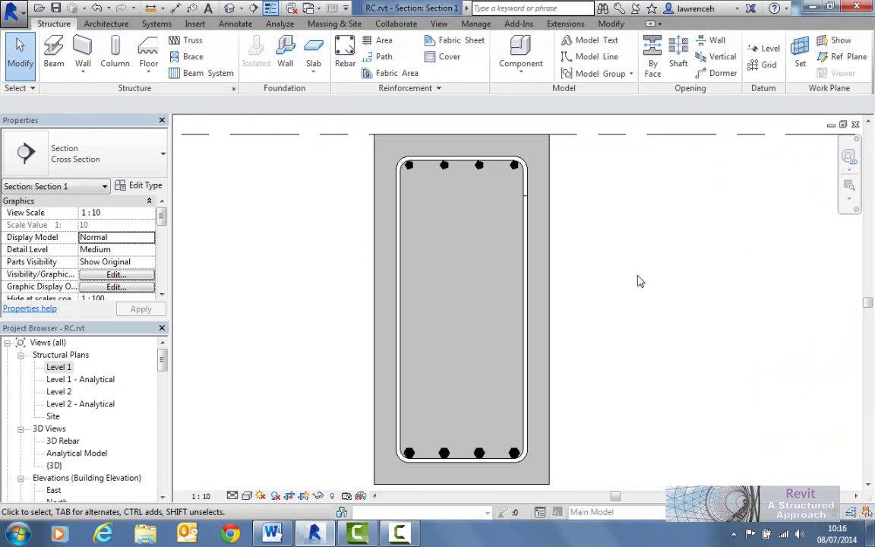
- Rename the Unassigned partition to RC BEAM 01 and accept merging the numbering sequences
{"action": "scroll", "coordinate": [605, 300], "scroll_direction": "down", "scroll_amount": 1}
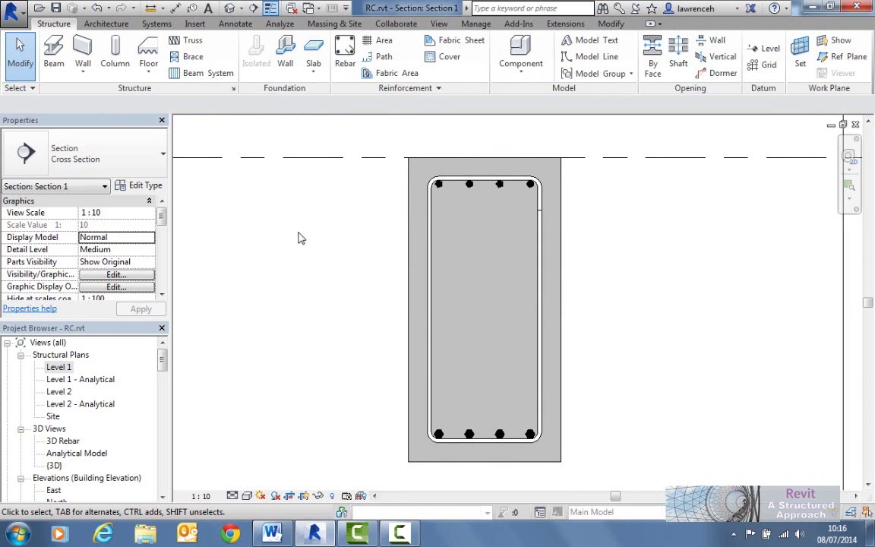
{"action": "left_click", "coordinate": [423, 90]}
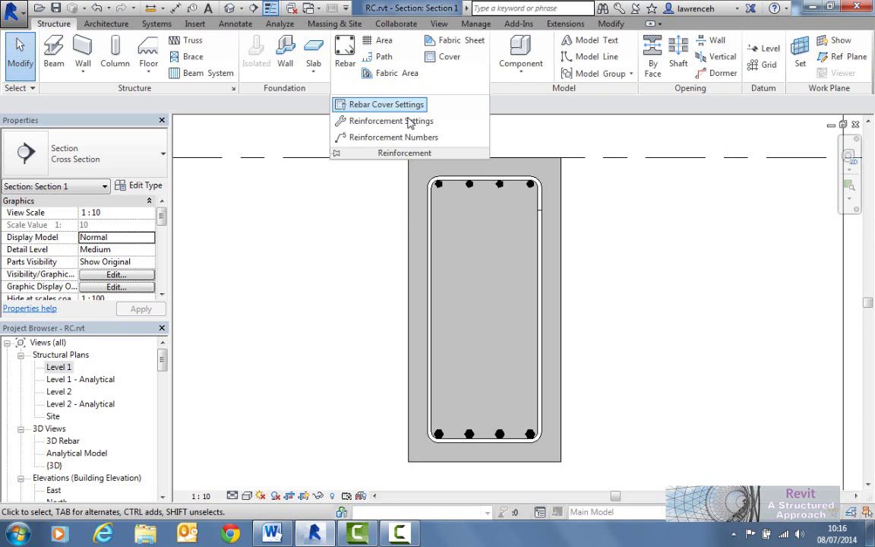
{"action": "left_click", "coordinate": [403, 138]}
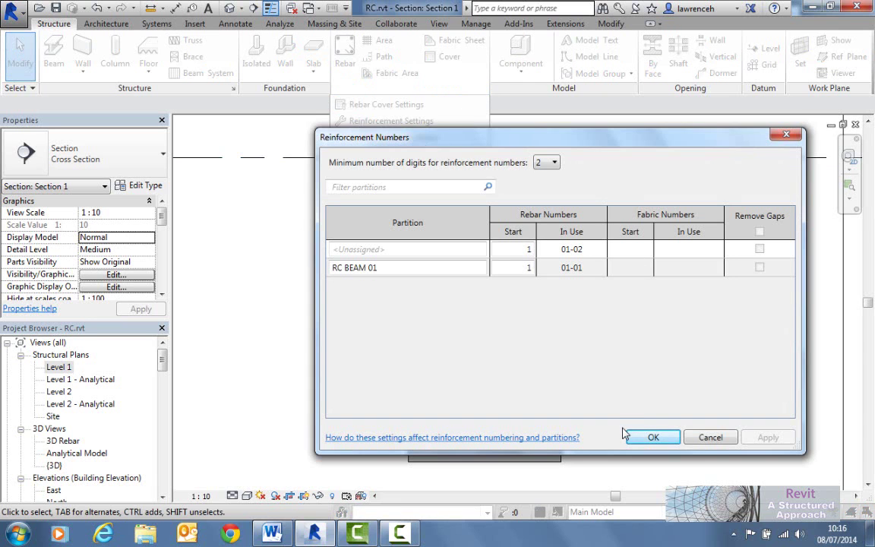
{"action": "left_click_drag", "start_coordinate": [605, 147], "coordinate": [517, 135]}
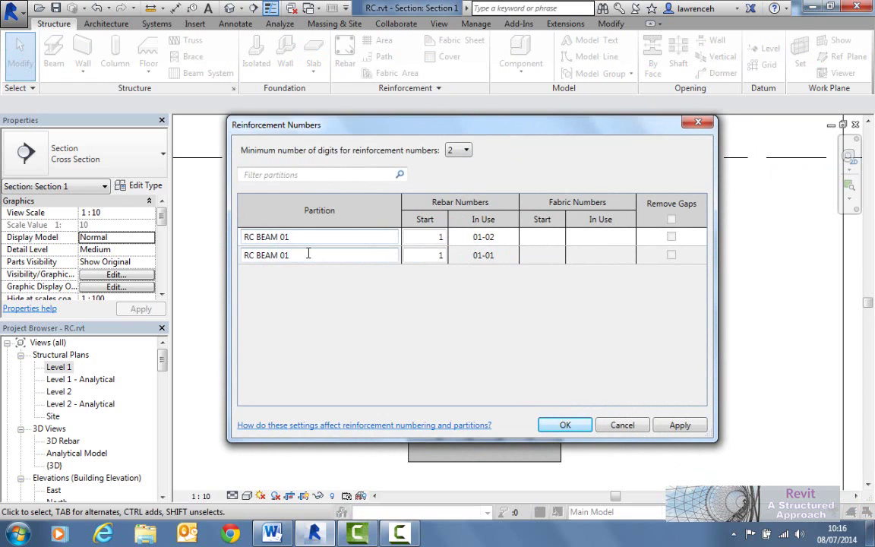
{"action": "left_click", "coordinate": [561, 427]}
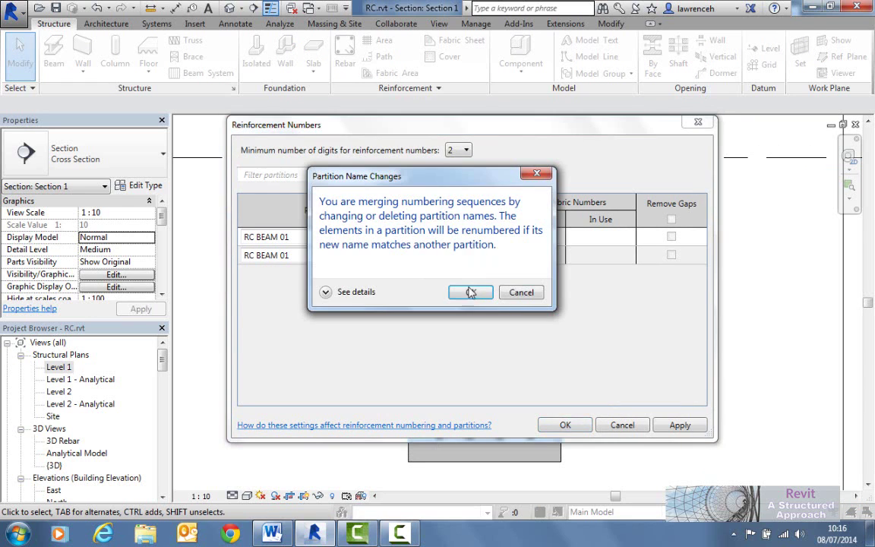
{"action": "left_click", "coordinate": [465, 290]}
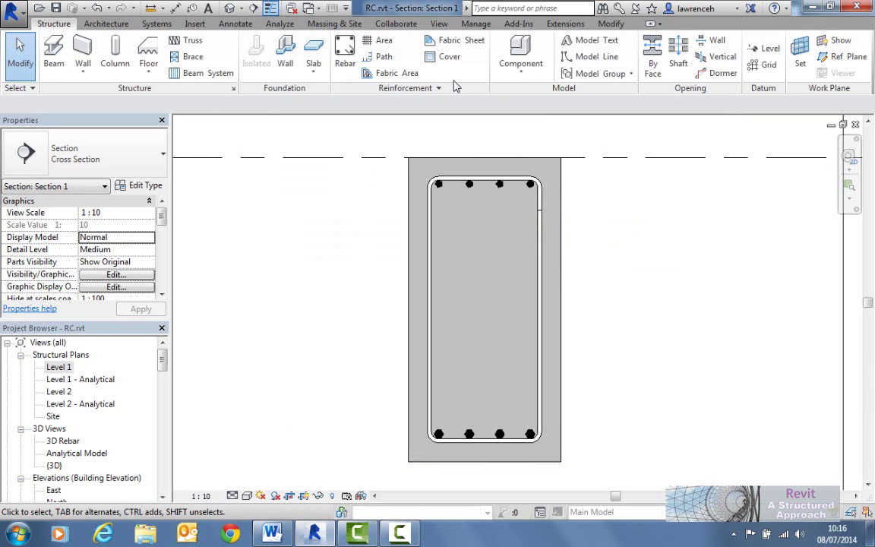
- Reopen Reinforcement Numbers to verify rebar numbered 01-03 under RC BEAM 01
{"action": "left_click", "coordinate": [420, 91]}
{"action": "left_click", "coordinate": [390, 136]}
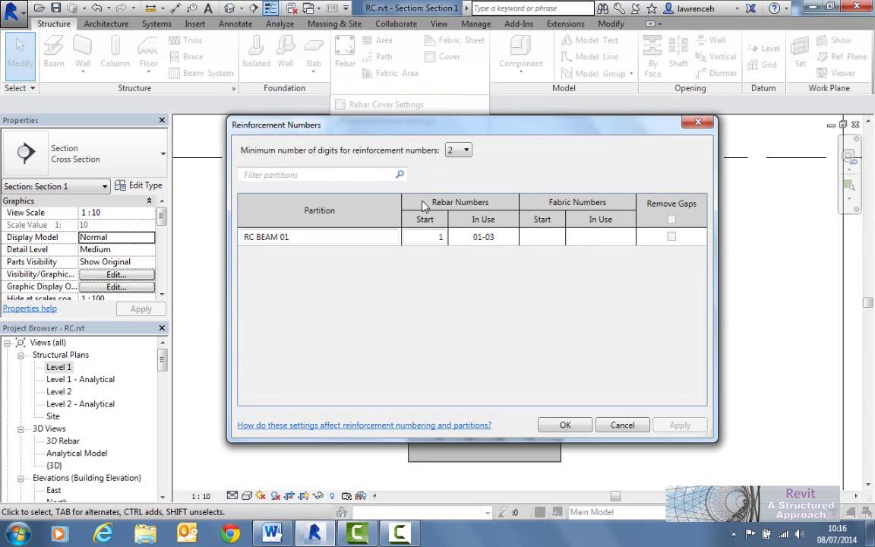
{"action": "left_click", "coordinate": [644, 425]}
{"action": "scroll", "coordinate": [483, 351], "scroll_direction": "down", "scroll_amount": 2}
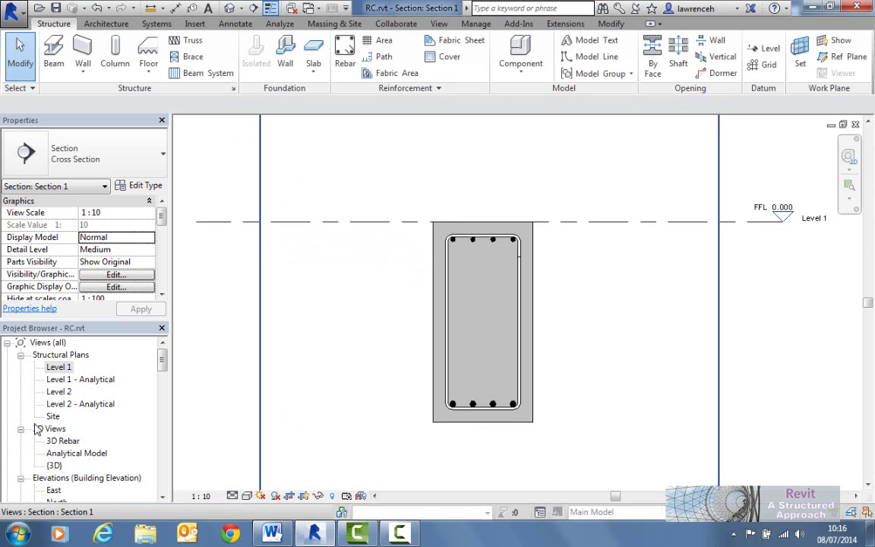
- Open the 3D Rebar view and select all of the beam's rebar
{"action": "double_click", "coordinate": [54, 465]}
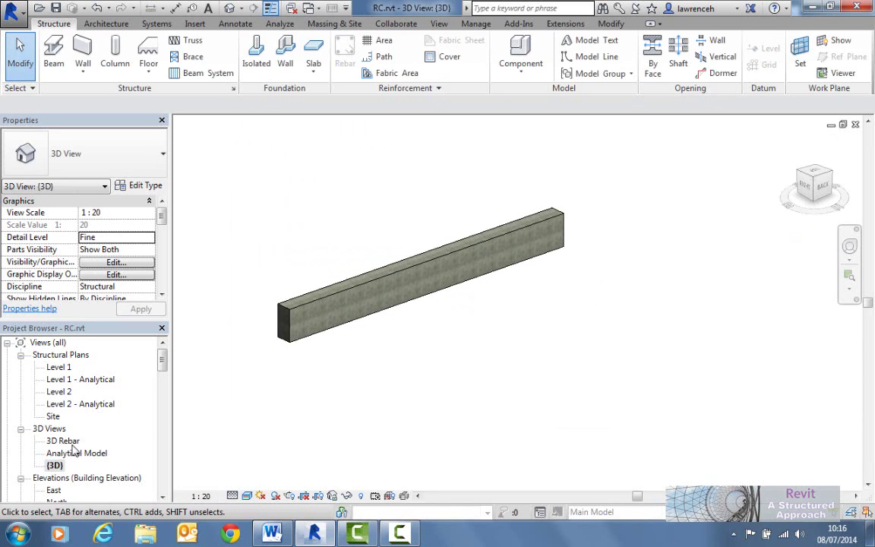
{"action": "double_click", "coordinate": [63, 440]}
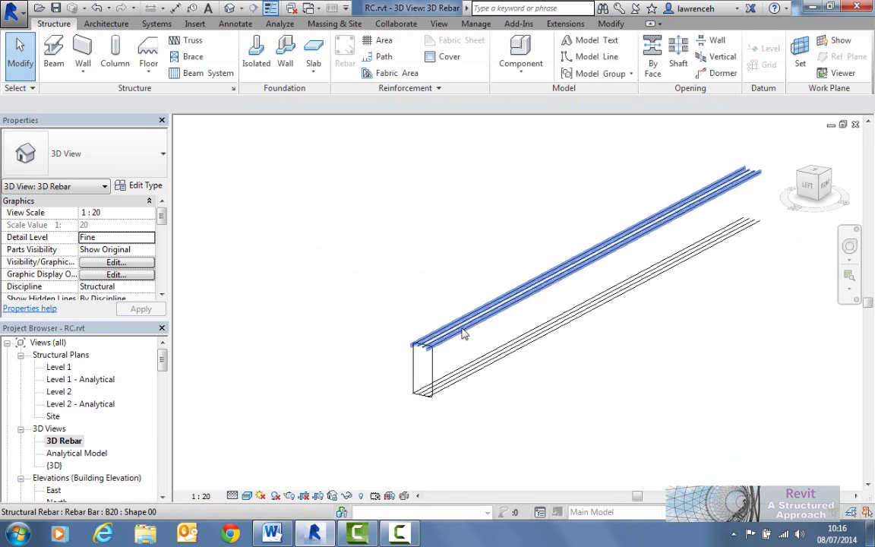
{"action": "scroll", "coordinate": [462, 332], "scroll_direction": "down", "scroll_amount": 2}
{"action": "left_click_drag", "start_coordinate": [336, 221], "coordinate": [560, 381]}
{"action": "left_click_drag", "start_coordinate": [352, 234], "coordinate": [735, 425]}
{"action": "left_click_drag", "start_coordinate": [373, 186], "coordinate": [687, 419]}
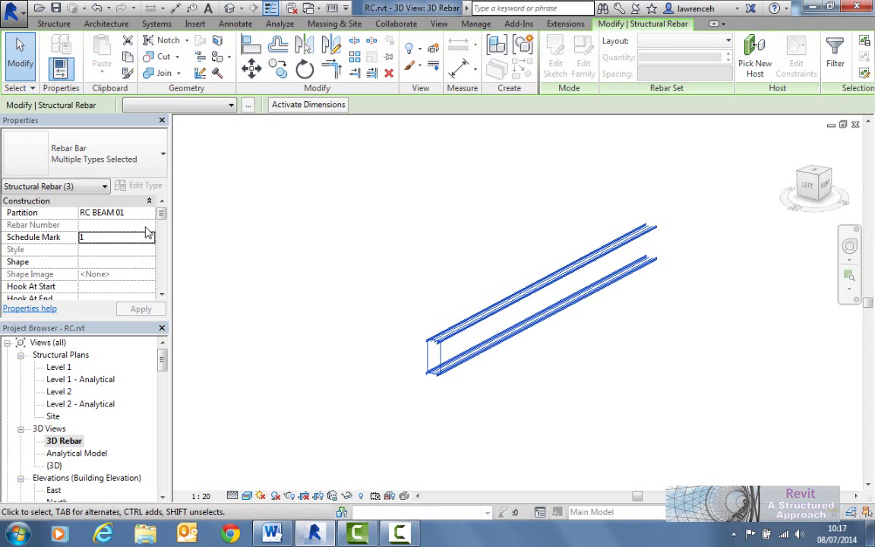
{"action": "left_click_drag", "start_coordinate": [160, 215], "coordinate": [160, 233]}
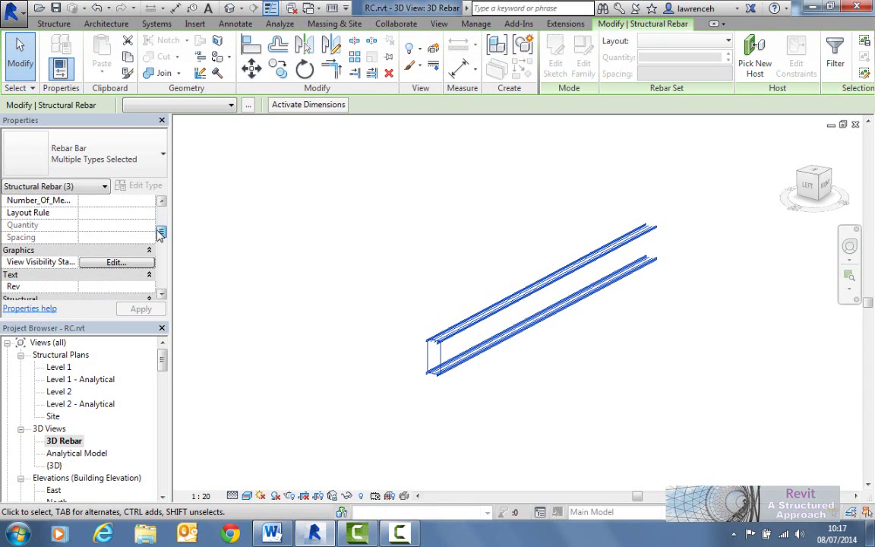
{"action": "scroll", "coordinate": [140, 263], "scroll_direction": "up", "scroll_amount": 1}
- Set rebar unobscured and solid in the three 3D views, and unobscured in Level 1
{"action": "left_click", "coordinate": [116, 275]}
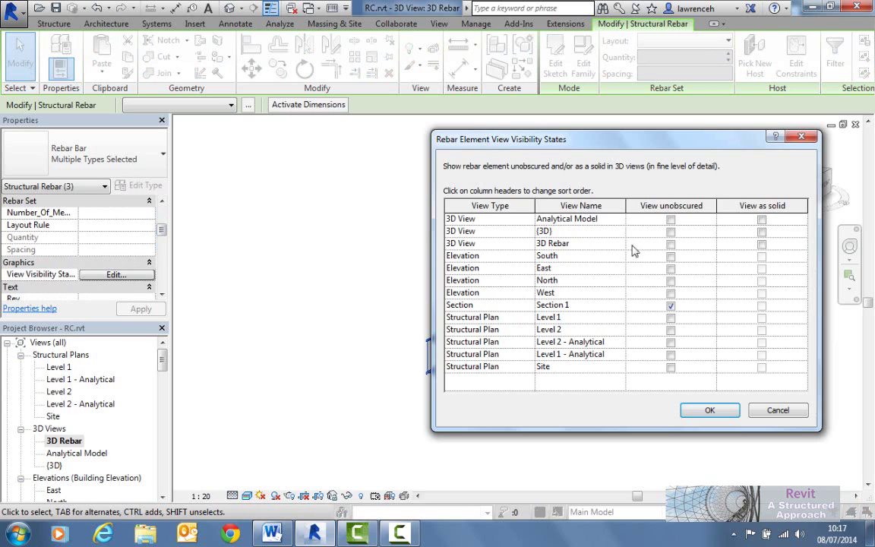
{"action": "left_click", "coordinate": [581, 206]}
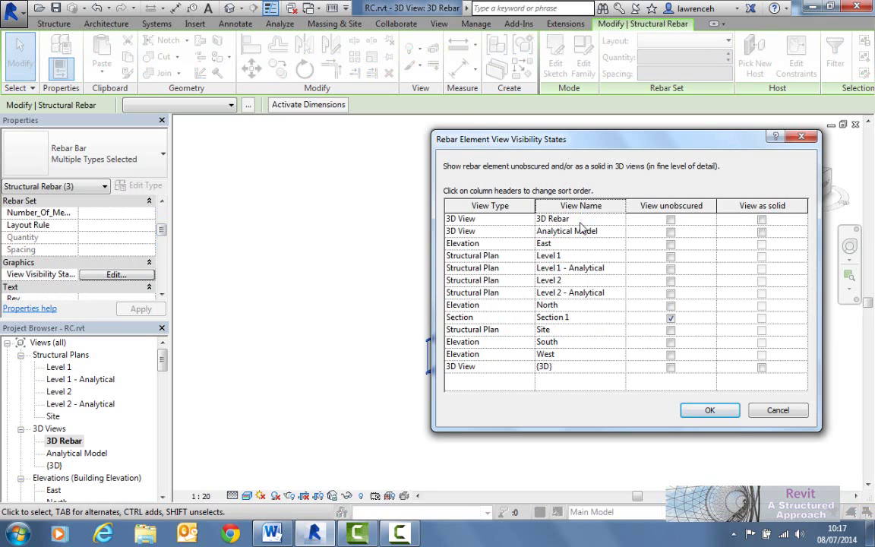
{"action": "left_click", "coordinate": [581, 206]}
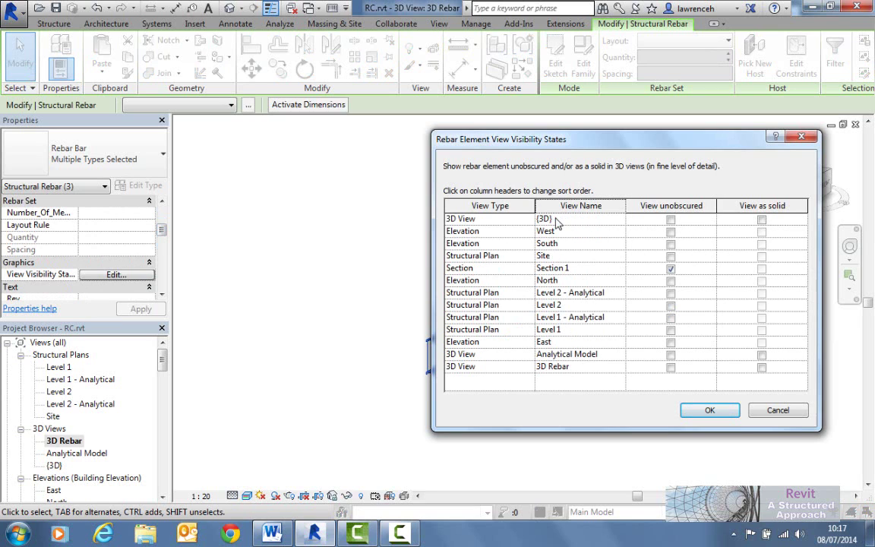
{"action": "left_click", "coordinate": [556, 220]}
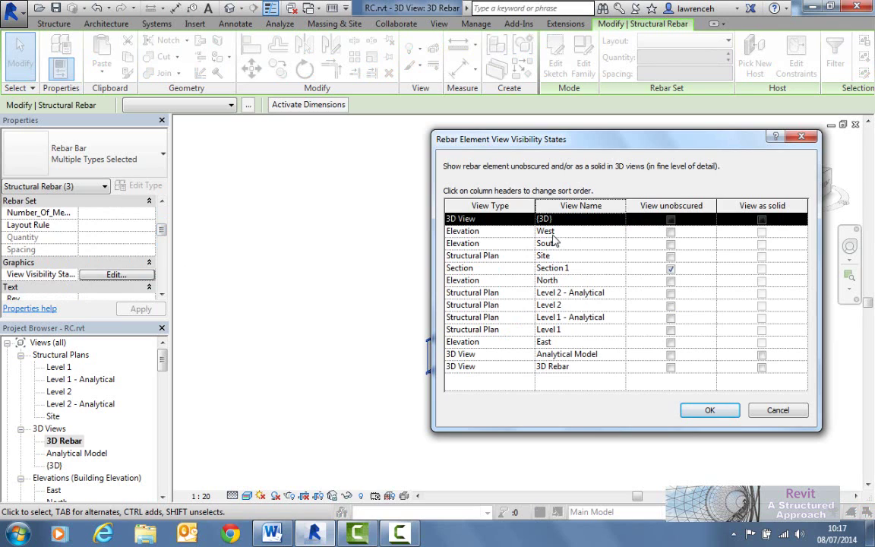
{"action": "left_click", "coordinate": [563, 355], "text": "ctrl"}
{"action": "left_click", "coordinate": [563, 368], "text": "ctrl"}
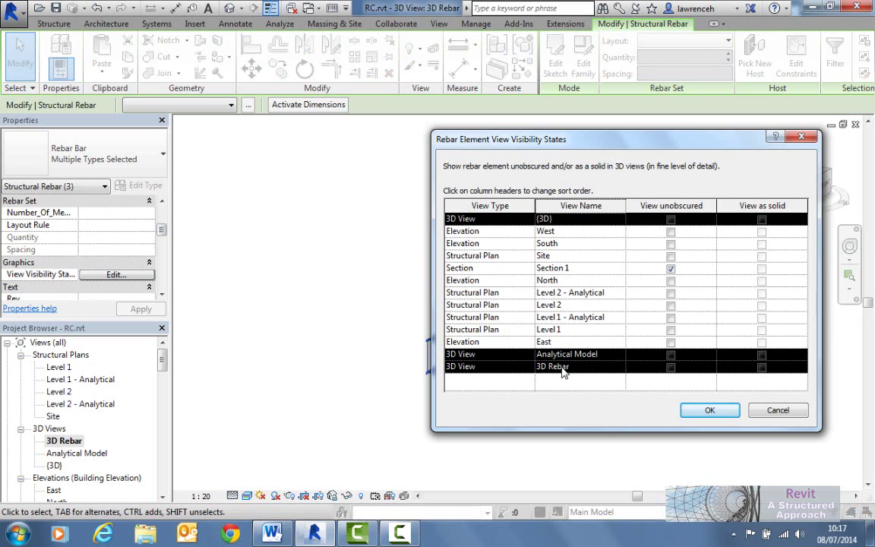
{"action": "left_click", "coordinate": [671, 368]}
{"action": "left_click", "coordinate": [765, 357]}
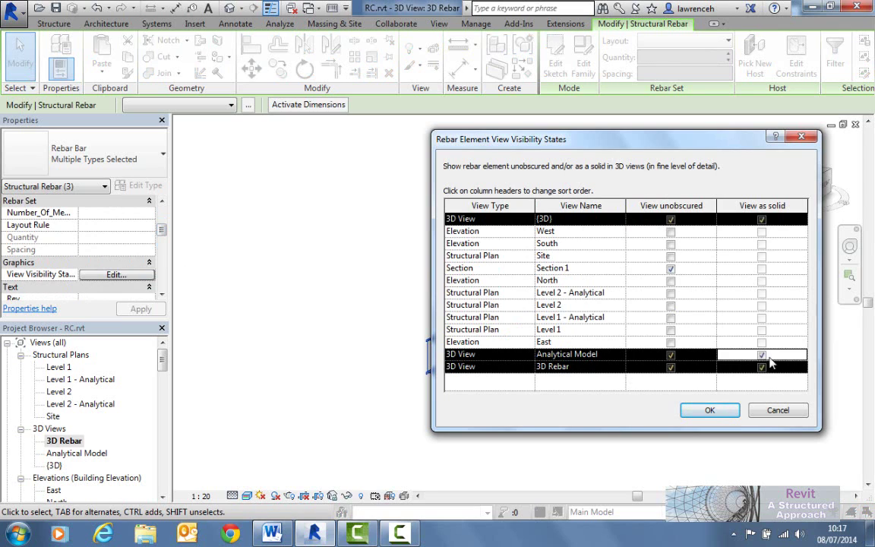
{"action": "left_click", "coordinate": [561, 329]}
{"action": "left_click", "coordinate": [671, 332]}
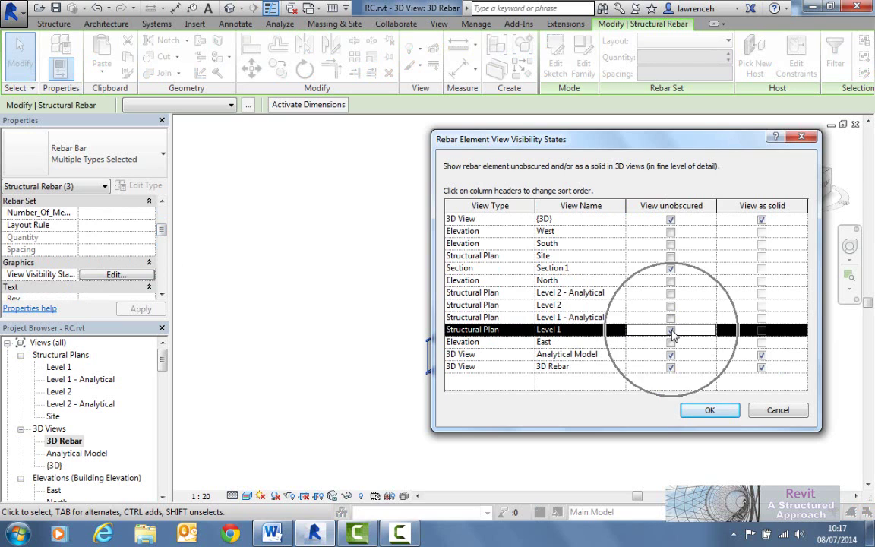
{"action": "left_click", "coordinate": [708, 411]}
- Set the stirrup's layout to Maximum Spacing at 150 mm
{"action": "left_click", "coordinate": [645, 416]}
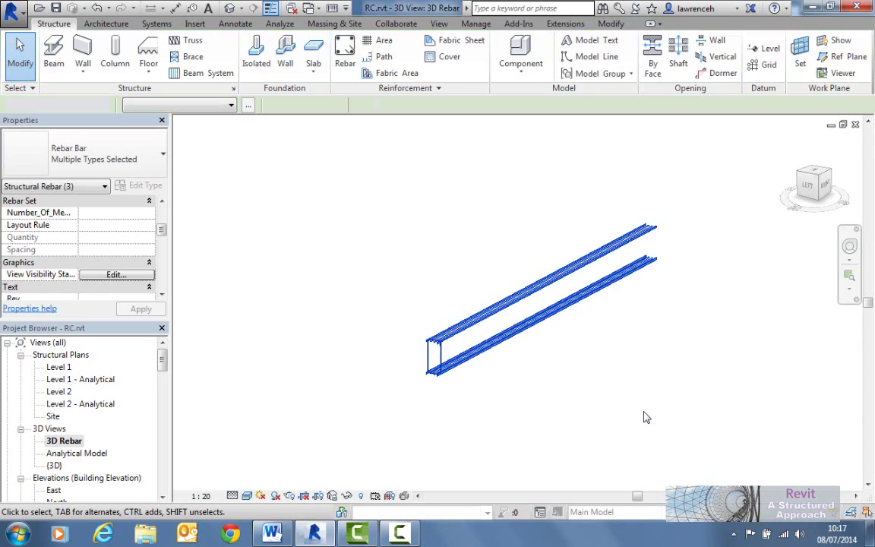
{"action": "scroll", "coordinate": [437, 372], "scroll_direction": "up", "scroll_amount": 4}
{"action": "middle_click_drag", "start_coordinate": [440, 362], "coordinate": [392, 322], "text": "shift"}
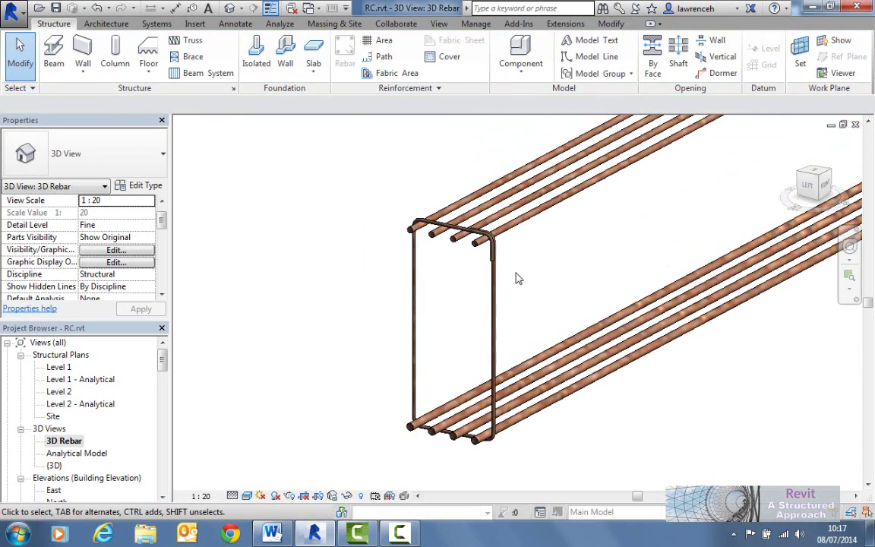
{"action": "scroll", "coordinate": [498, 244], "scroll_direction": "up", "scroll_amount": 4}
{"action": "scroll", "coordinate": [517, 279], "scroll_direction": "down", "scroll_amount": 3}
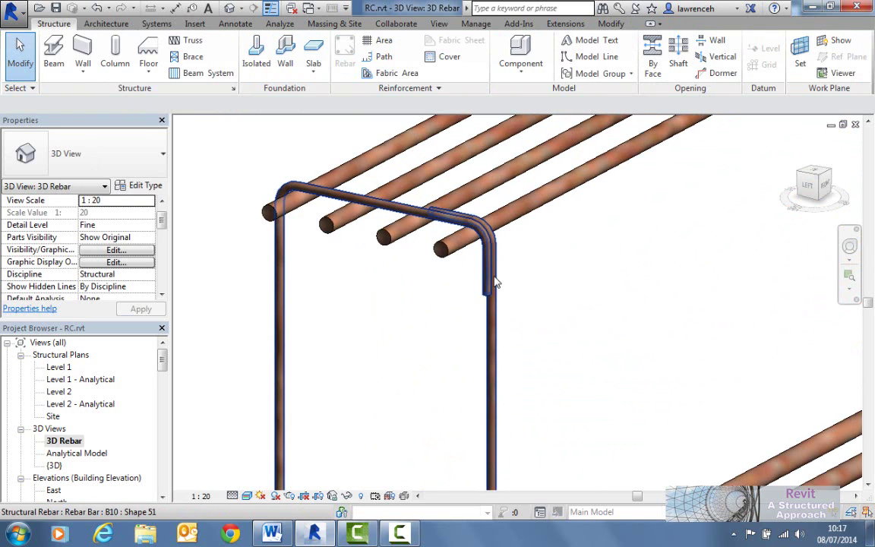
{"action": "left_click", "coordinate": [488, 281]}
{"action": "middle_click_drag", "start_coordinate": [488, 281], "coordinate": [510, 280], "text": "shift"}
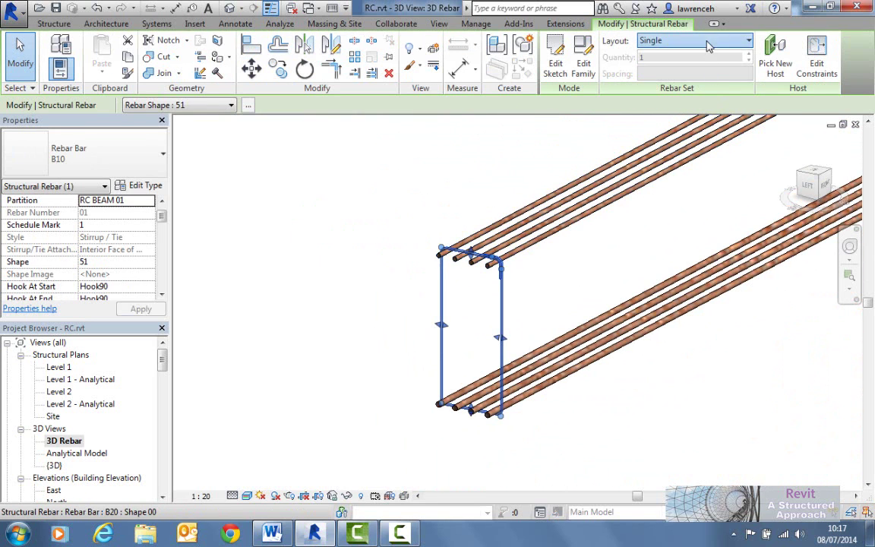
{"action": "left_click", "coordinate": [684, 40]}
{"action": "left_click", "coordinate": [687, 85]}
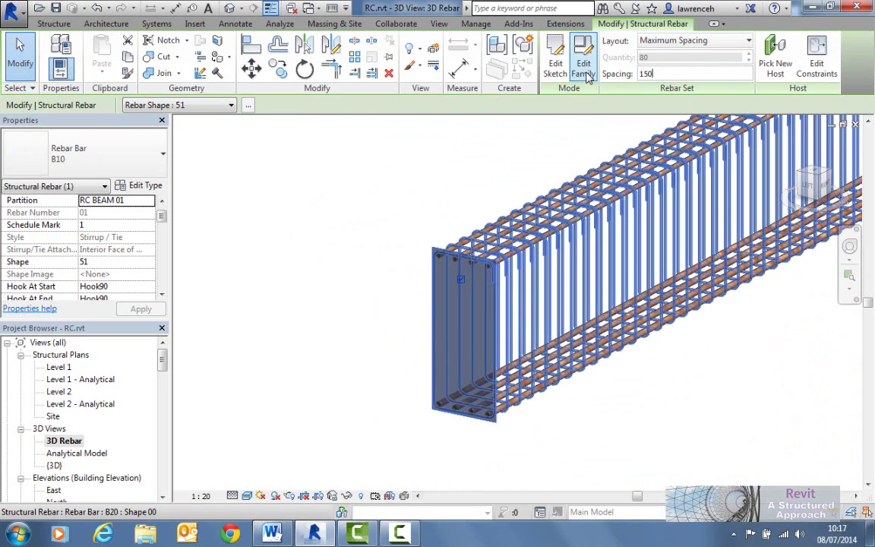
- Shorten the stirrup set to about half the beam length
{"action": "middle_click_drag", "start_coordinate": [547, 319], "coordinate": [683, 388], "text": "shift"}
{"action": "scroll", "coordinate": [524, 342], "scroll_direction": "down", "scroll_amount": 3}
{"action": "key", "text": "Escape"}
{"action": "left_click", "coordinate": [693, 384]}
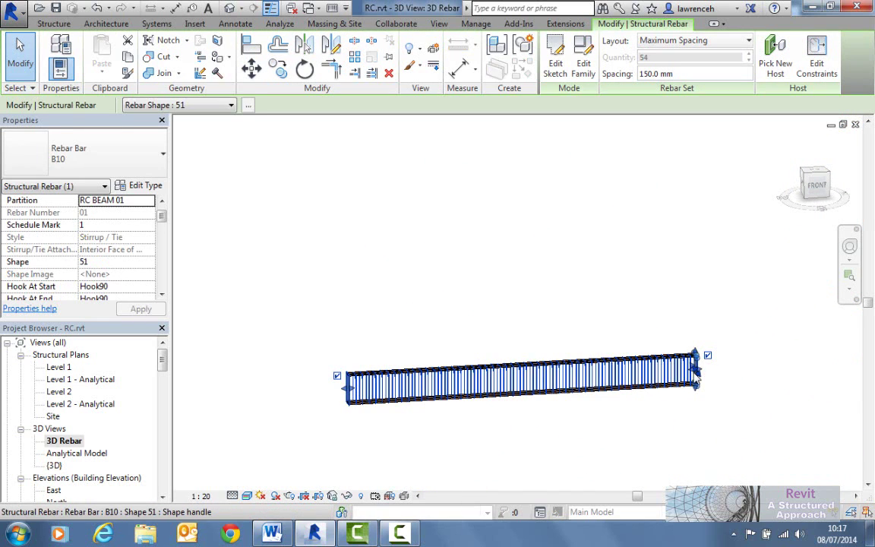
{"action": "scroll", "coordinate": [694, 371], "scroll_direction": "up", "scroll_amount": 3}
{"action": "middle_click_drag", "start_coordinate": [687, 370], "coordinate": [693, 398], "text": "shift"}
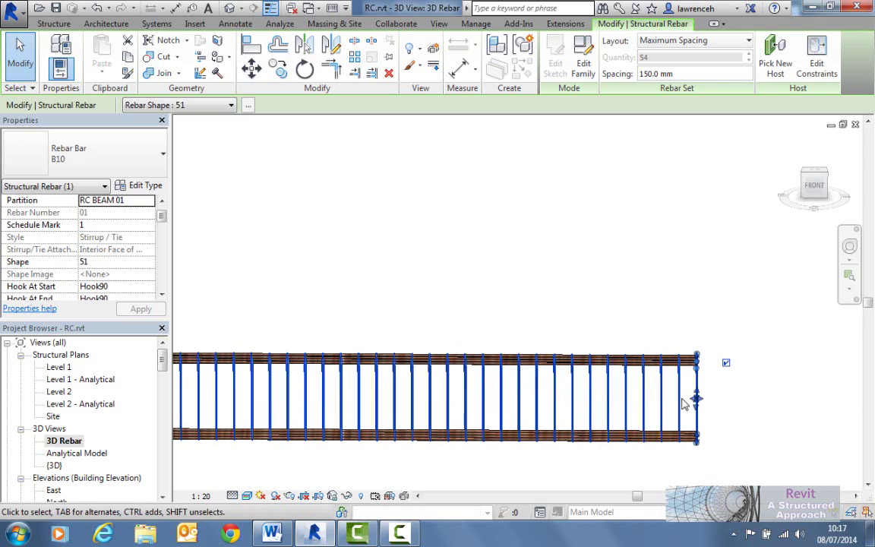
{"action": "left_click_drag", "start_coordinate": [696, 400], "coordinate": [249, 410]}
{"action": "middle_click_drag", "start_coordinate": [369, 421], "coordinate": [639, 335]}
{"action": "scroll", "coordinate": [568, 322], "scroll_direction": "down", "scroll_amount": 2}
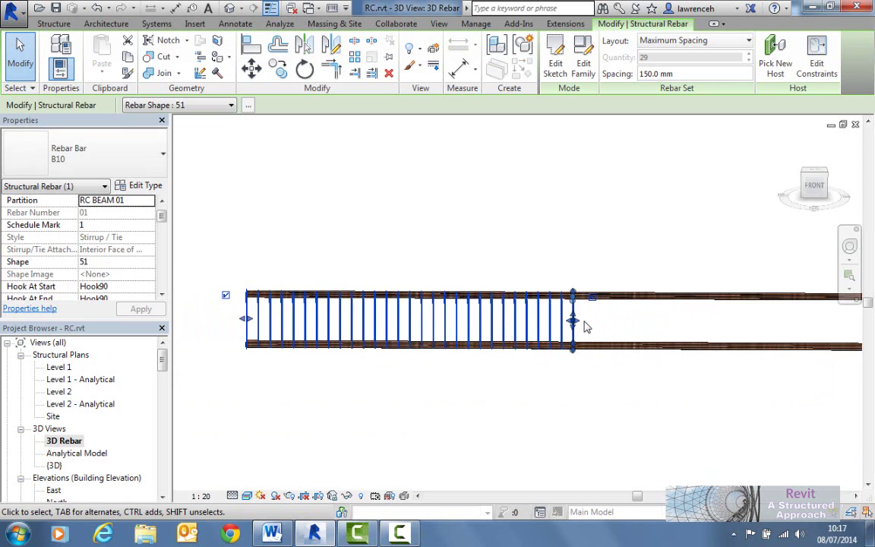
- Shorten the stirrup set further to 11 stirrups at the beam's left end
{"action": "left_click_drag", "start_coordinate": [582, 327], "coordinate": [401, 322]}
{"action": "left_click_drag", "start_coordinate": [161, 220], "coordinate": [164, 235]}
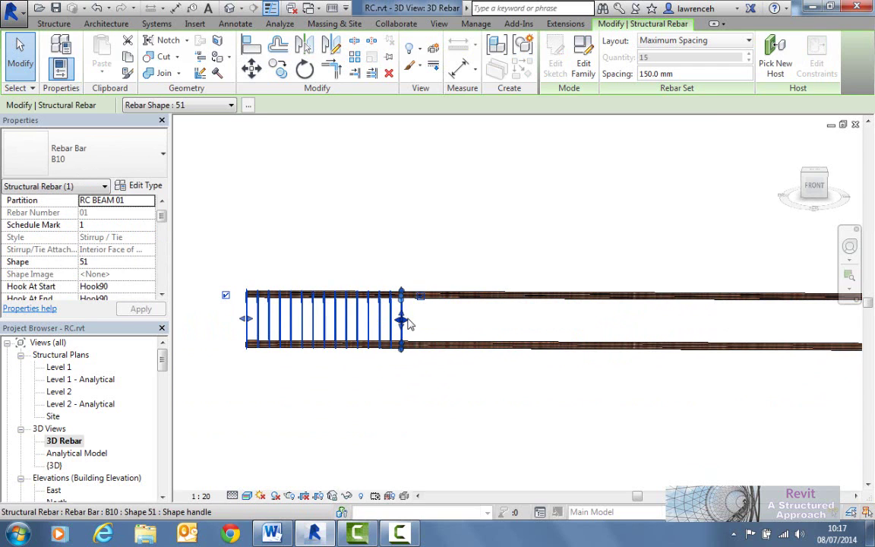
{"action": "left_click_drag", "start_coordinate": [401, 319], "coordinate": [385, 320]}
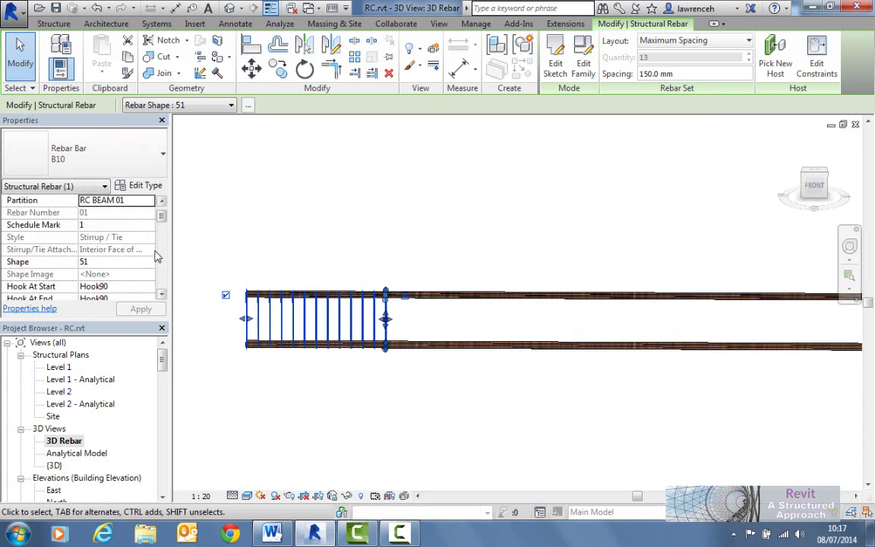
{"action": "scroll", "coordinate": [162, 217], "scroll_direction": "down", "scroll_amount": 3}
{"action": "scroll", "coordinate": [167, 227], "scroll_direction": "up", "scroll_amount": 3}
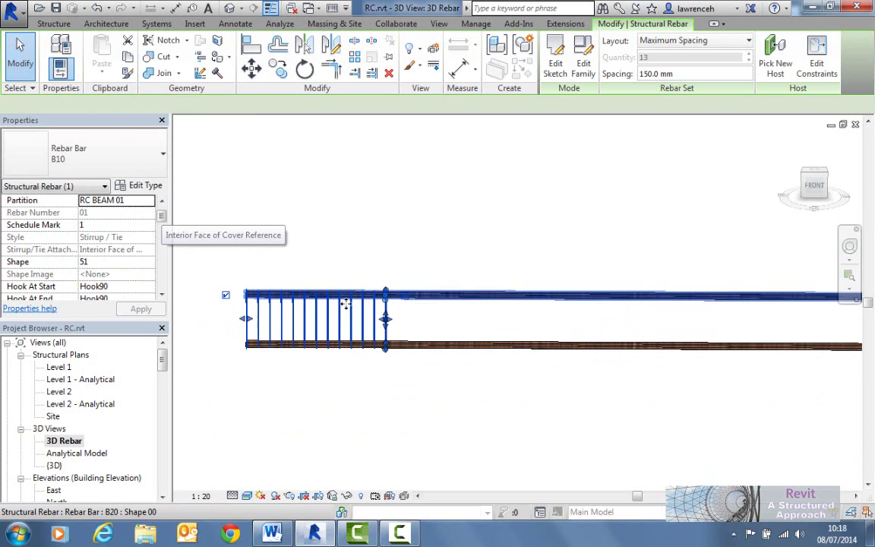
{"action": "left_click_drag", "start_coordinate": [387, 323], "coordinate": [372, 319]}
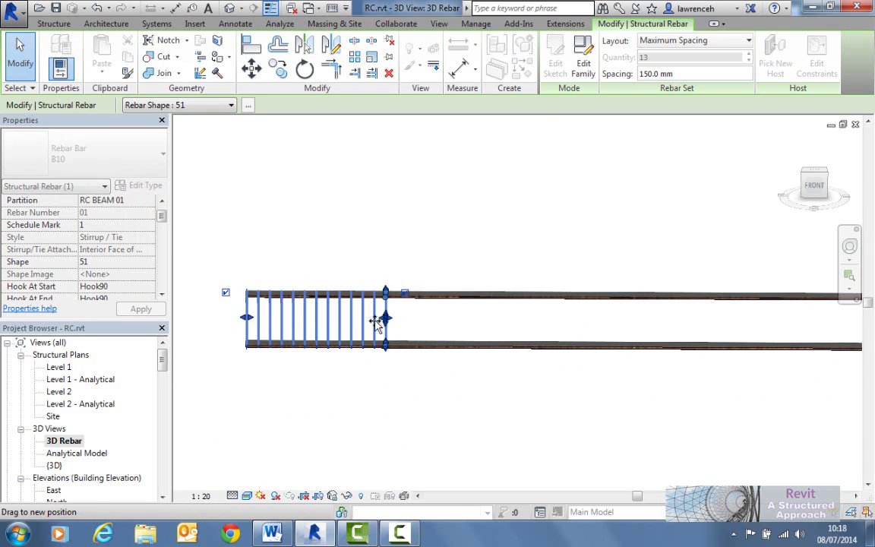
{"action": "left_click", "coordinate": [410, 351]}
{"action": "scroll", "coordinate": [406, 338], "scroll_direction": "up", "scroll_amount": 2}
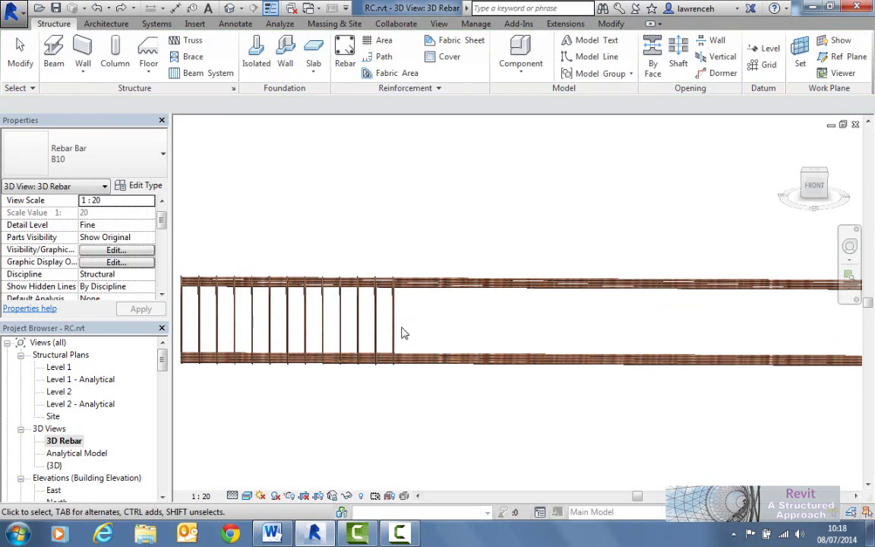
{"action": "left_click", "coordinate": [398, 327]}
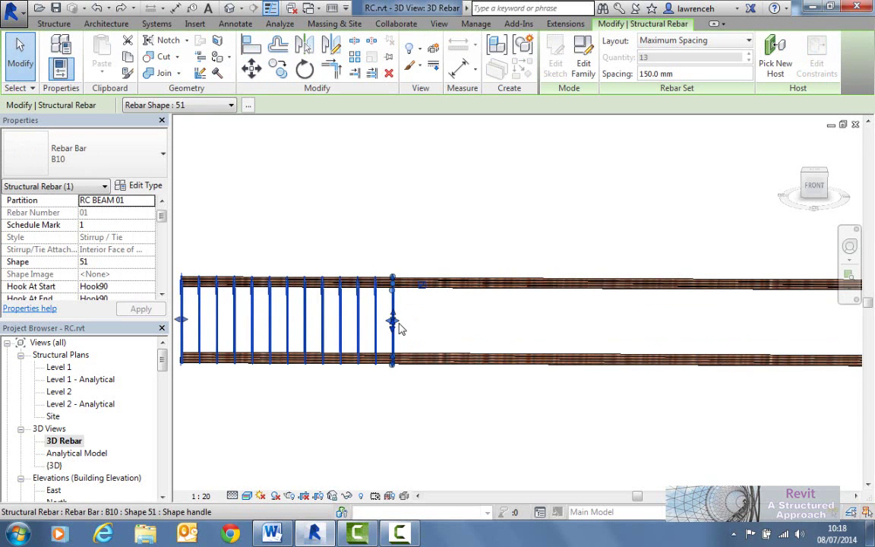
{"action": "left_click", "coordinate": [406, 329]}
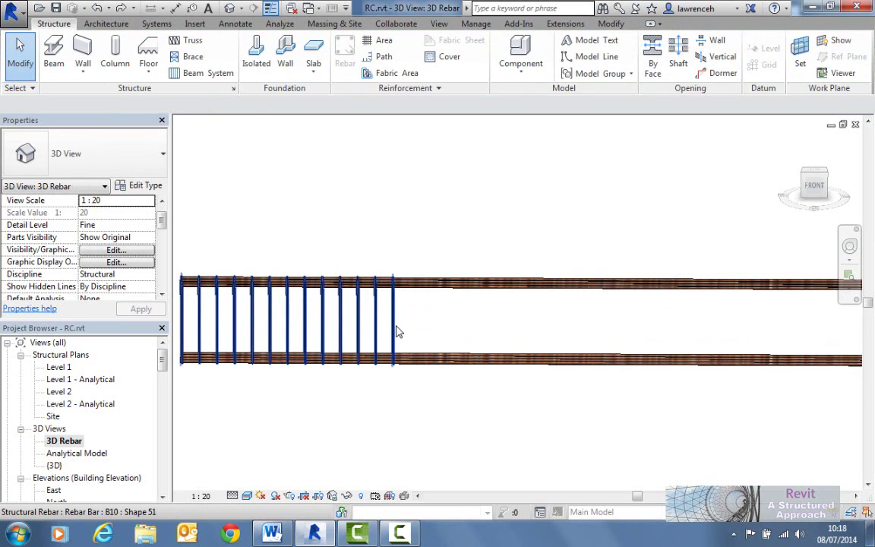
{"action": "left_click", "coordinate": [397, 328]}
{"action": "left_click_drag", "start_coordinate": [402, 327], "coordinate": [359, 322]}
{"action": "scroll", "coordinate": [433, 325], "scroll_direction": "down", "scroll_amount": 2}
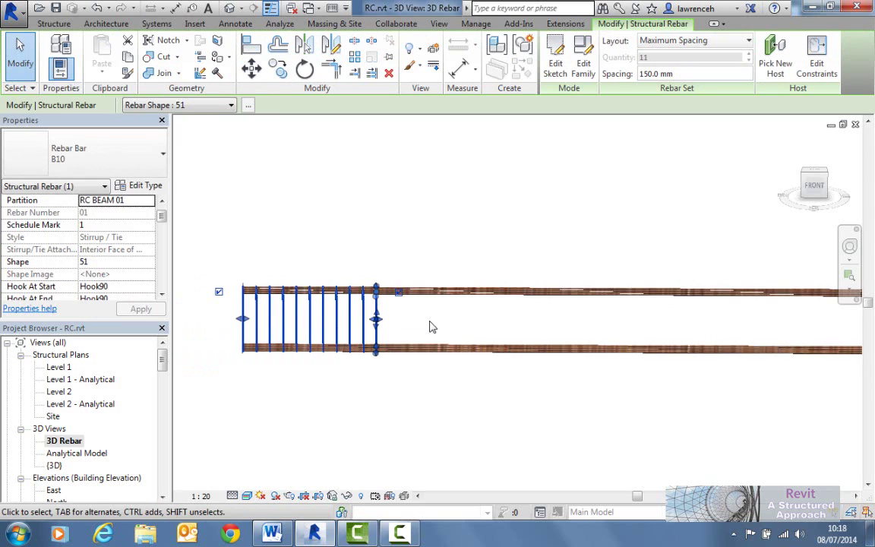
{"action": "left_click_drag", "start_coordinate": [161, 216], "coordinate": [163, 228]}
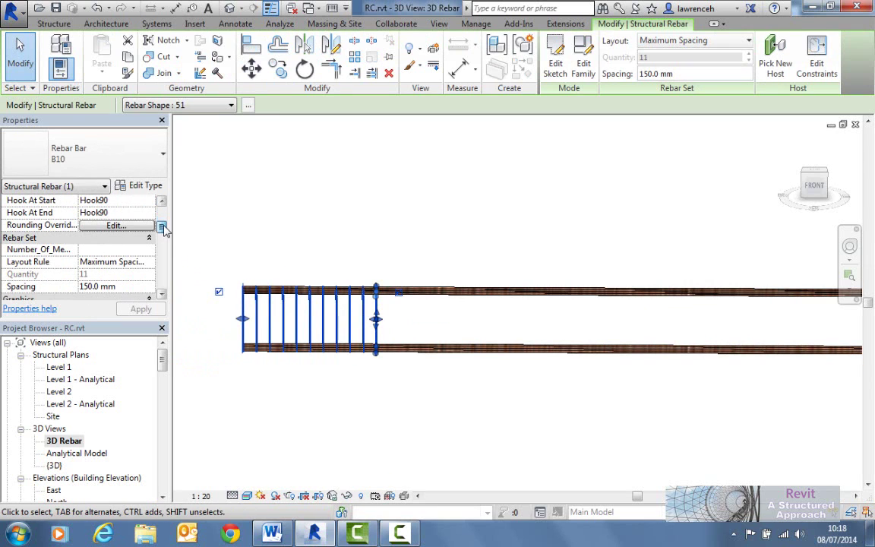
{"action": "left_click", "coordinate": [332, 220]}
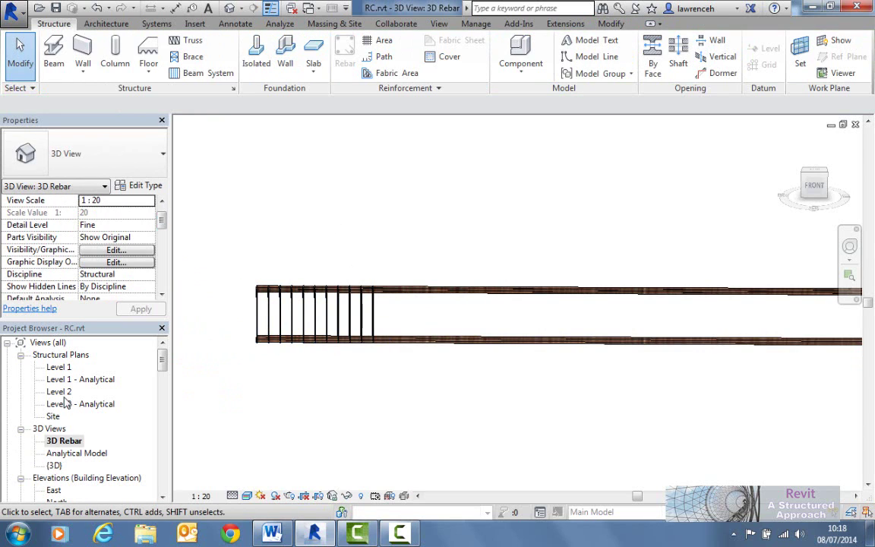
- Open the South elevation and select the stirrup set
{"action": "left_click", "coordinate": [76, 453]}
{"action": "scroll", "coordinate": [68, 455], "scroll_direction": "down", "scroll_amount": 2}
{"action": "double_click", "coordinate": [57, 465]}
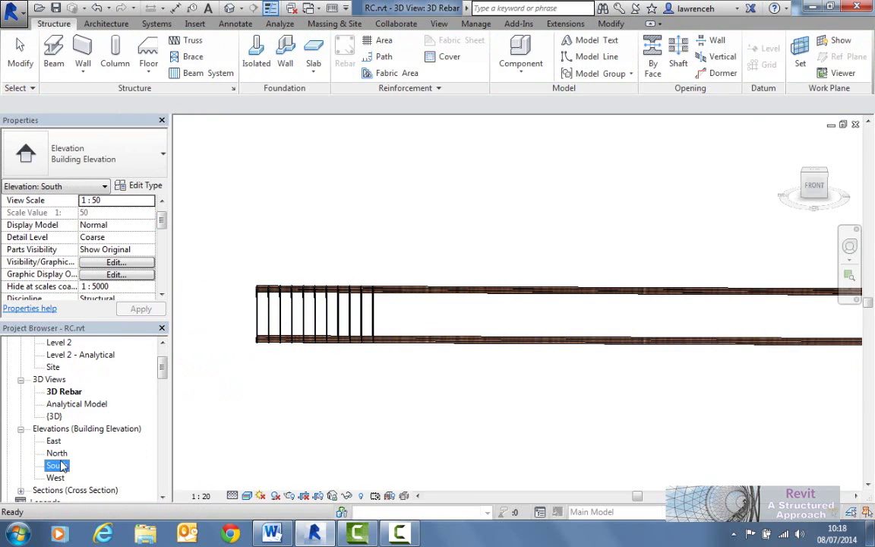
{"action": "left_click", "coordinate": [559, 343]}
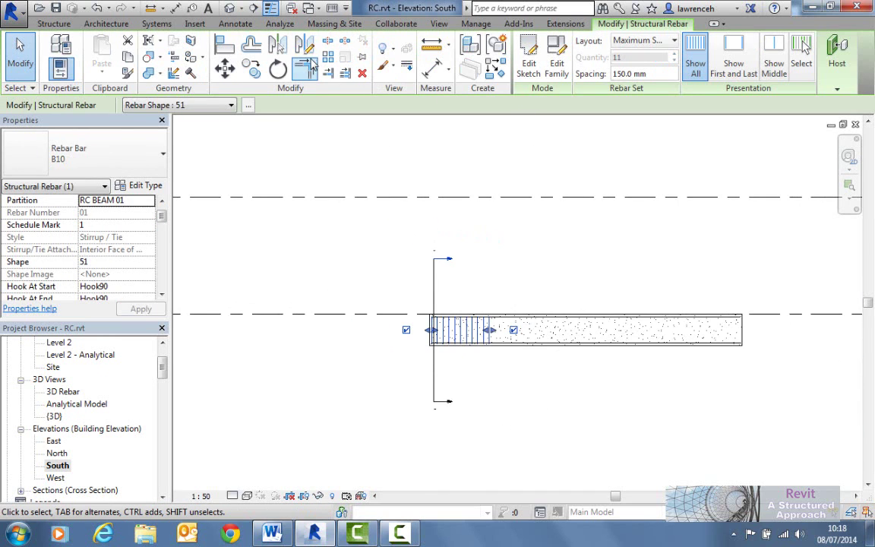
- Mirror-copy the stirrup set about the beam midpoint to the beam's right end
{"action": "left_click", "coordinate": [305, 44]}
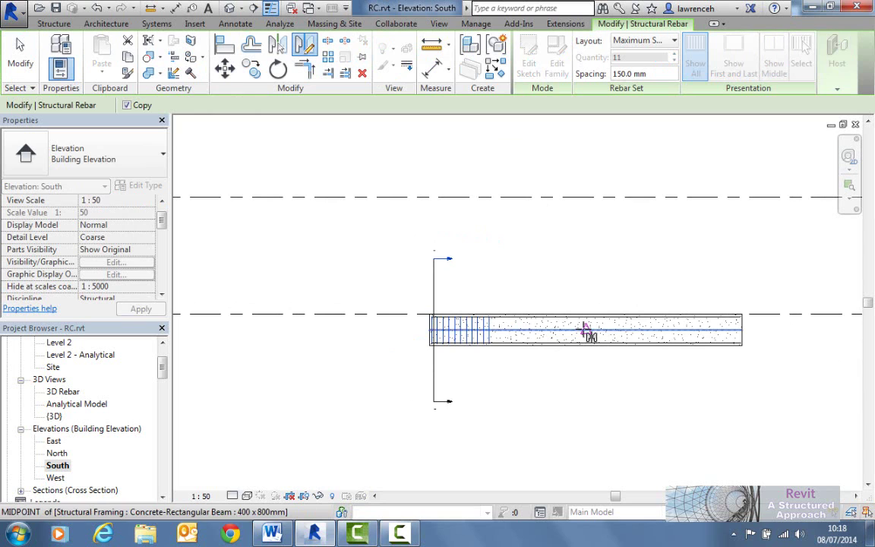
{"action": "left_click", "coordinate": [585, 328]}
{"action": "left_click", "coordinate": [614, 291]}
{"action": "left_click", "coordinate": [646, 411]}
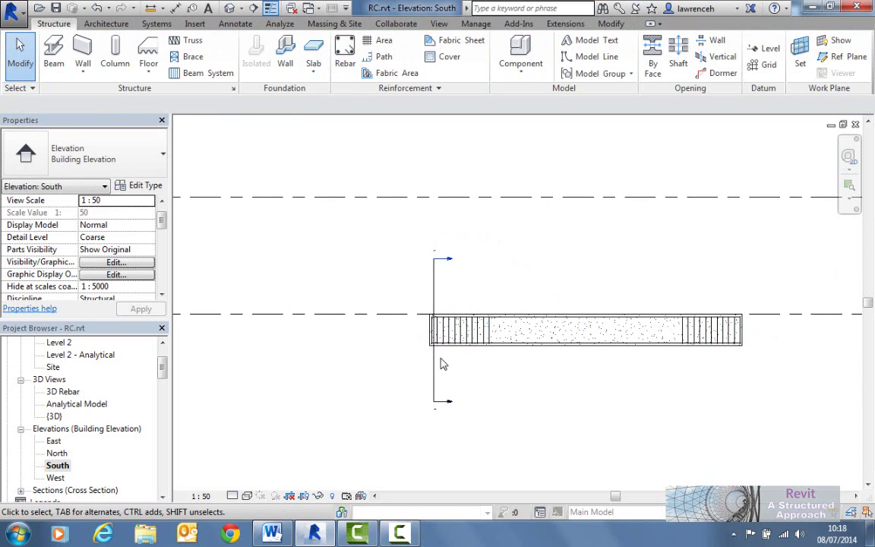
{"action": "scroll", "coordinate": [679, 344], "scroll_direction": "up", "scroll_amount": 2}
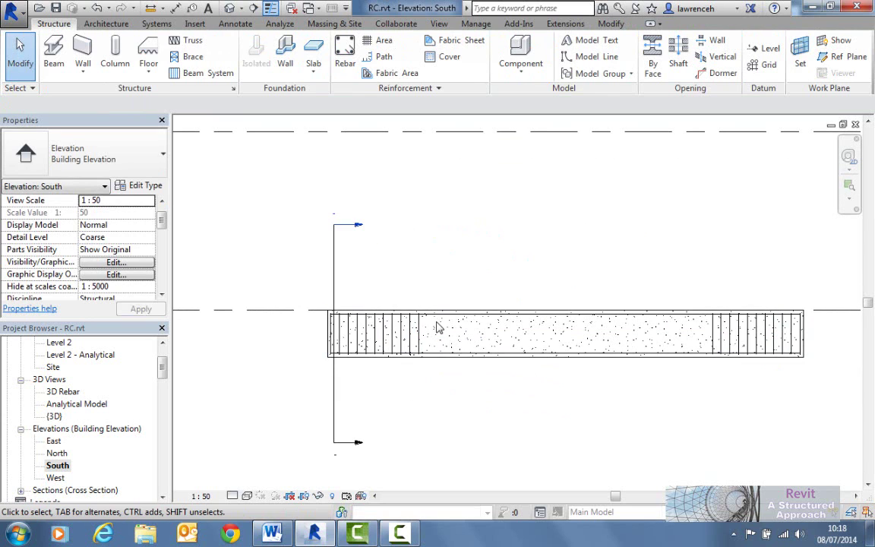
{"action": "scroll", "coordinate": [589, 319], "scroll_direction": "down", "scroll_amount": 2}
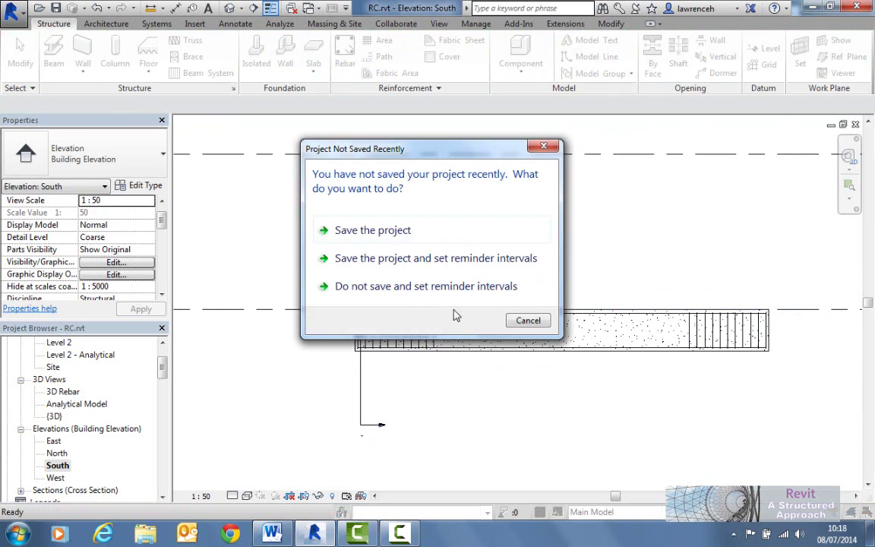
- Draw a reference plane along the beam top and name it RC BEAM 01
{"action": "left_click", "coordinate": [524, 319]}
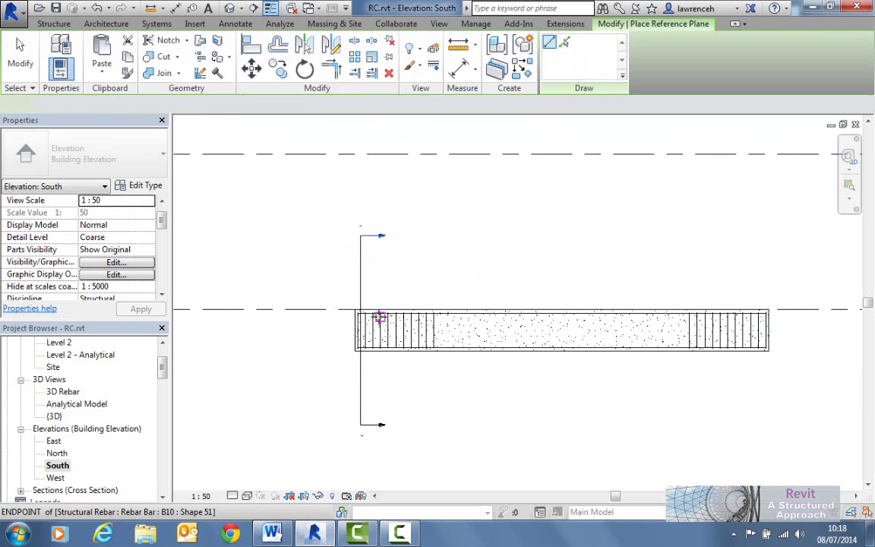
{"action": "left_click", "coordinate": [339, 314]}
{"action": "left_click", "coordinate": [793, 314]}
{"action": "key", "text": "Escape"}
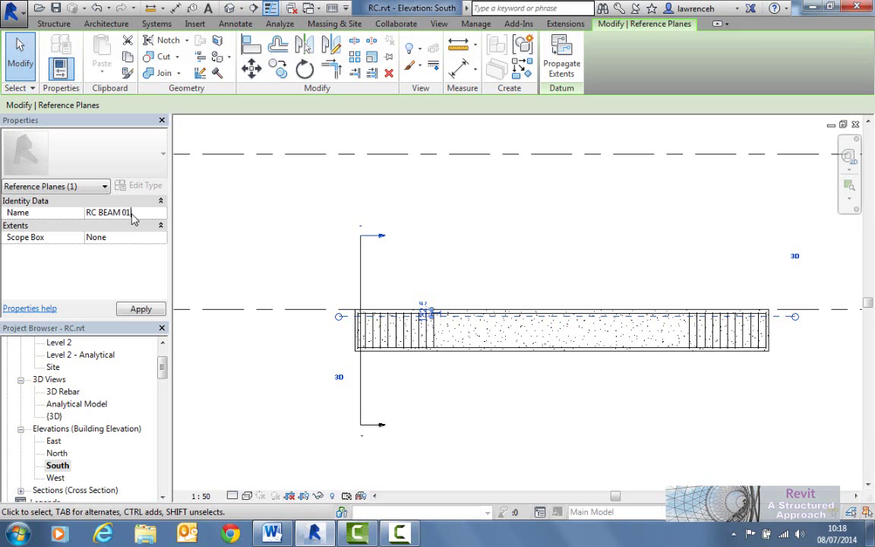
{"action": "left_click", "coordinate": [711, 287]}
- Open the Level 1 structural plan and set Reference Plane : RC BEAM 01 as the work plane
{"action": "scroll", "coordinate": [629, 337], "scroll_direction": "down", "scroll_amount": 2}
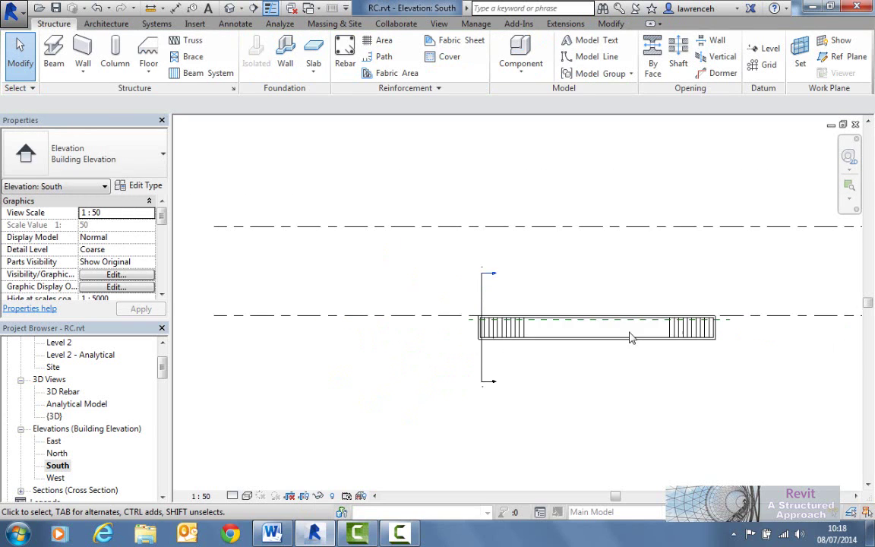
{"action": "scroll", "coordinate": [529, 351], "scroll_direction": "down", "scroll_amount": 1}
{"action": "middle_click_drag", "start_coordinate": [684, 349], "coordinate": [473, 371]}
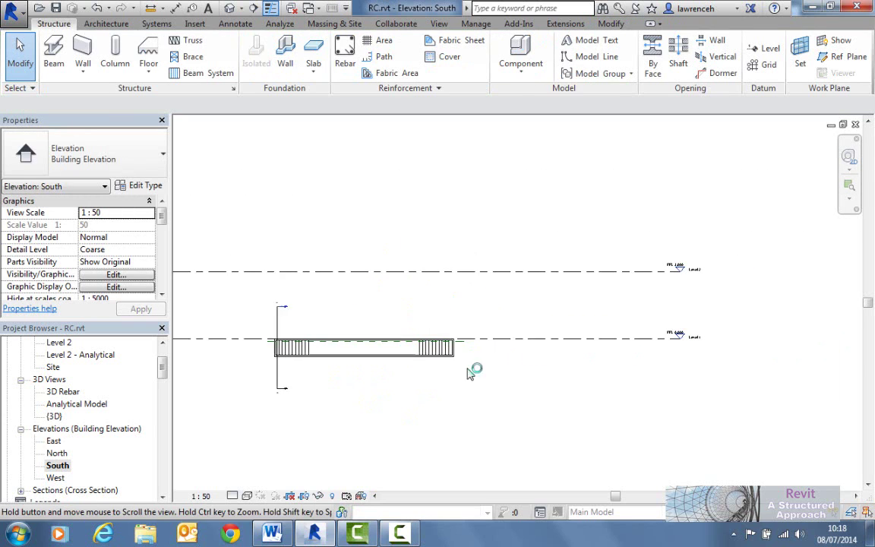
{"action": "double_click", "coordinate": [667, 340]}
{"action": "scroll", "coordinate": [498, 311], "scroll_direction": "up", "scroll_amount": 2}
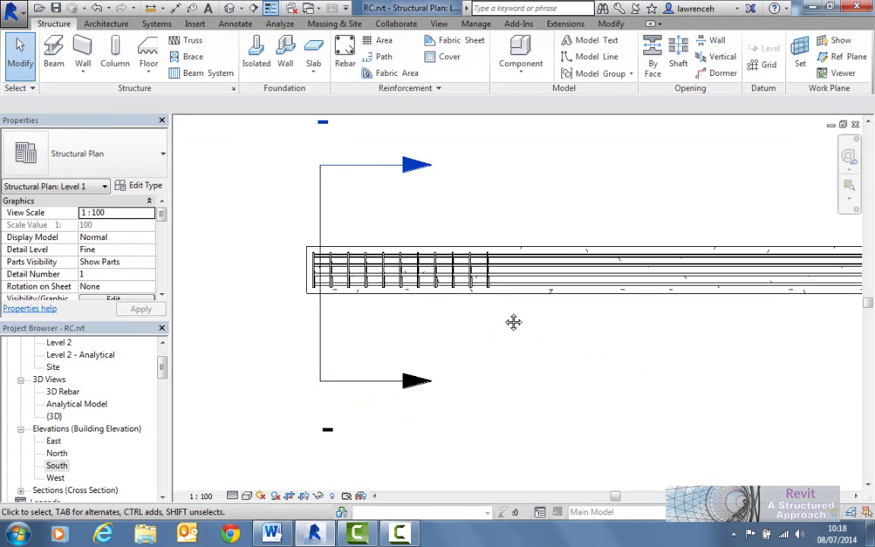
{"action": "scroll", "coordinate": [543, 296], "scroll_direction": "up", "scroll_amount": 1}
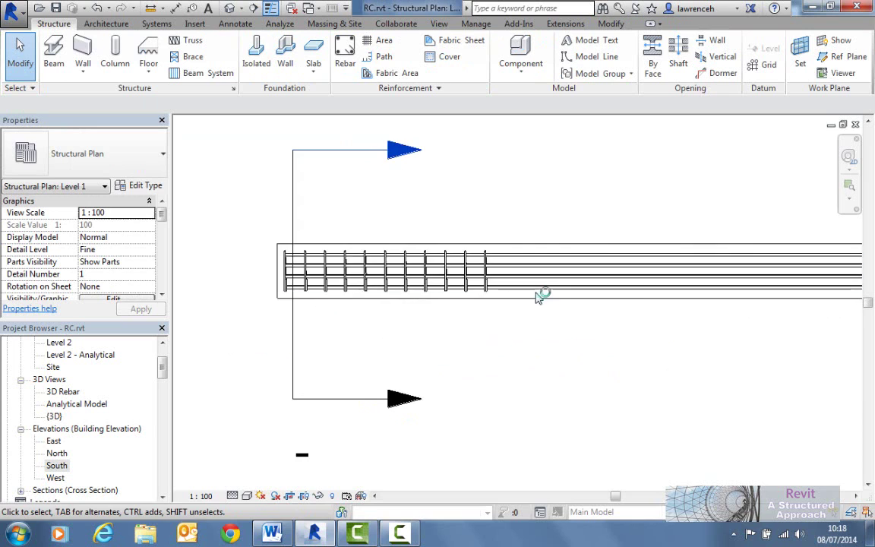
{"action": "left_click", "coordinate": [802, 54]}
{"action": "left_click", "coordinate": [433, 265]}
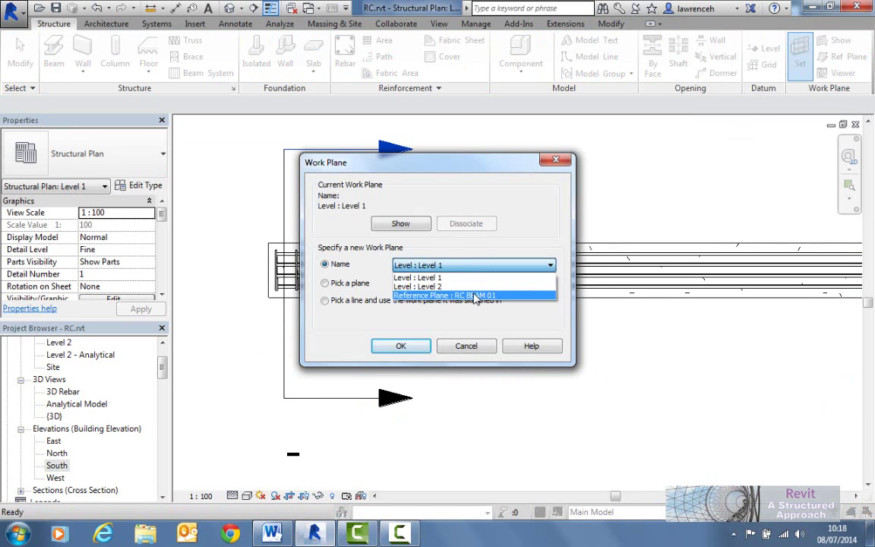
{"action": "left_click", "coordinate": [414, 298]}
{"action": "left_click", "coordinate": [401, 345]}
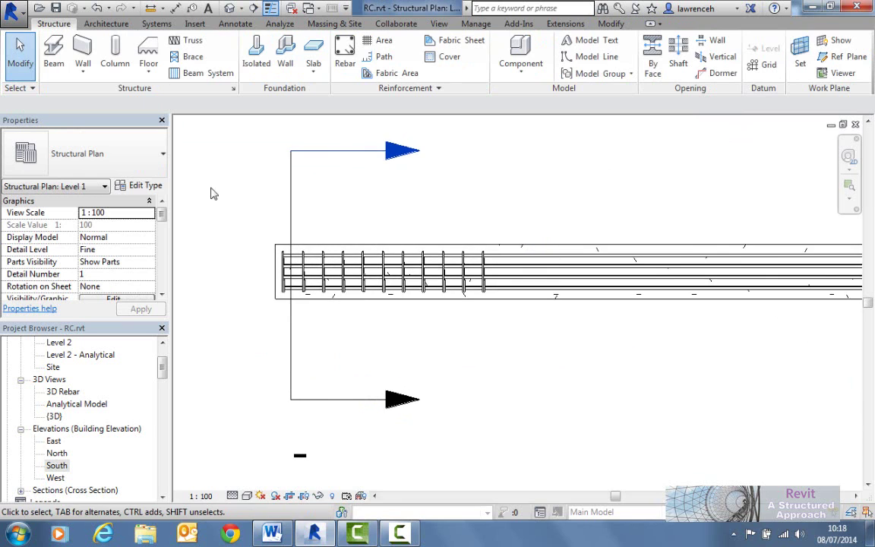
{"action": "left_click", "coordinate": [544, 250]}
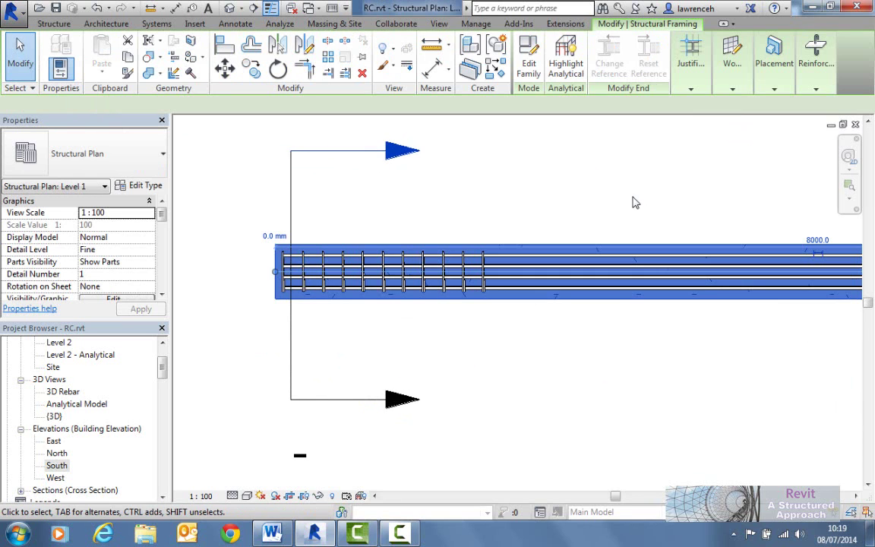
- Place a Shape 51 closed stirrup in the beam
{"action": "mouse_move", "coordinate": [824, 91]}
{"action": "left_click", "coordinate": [809, 112]}
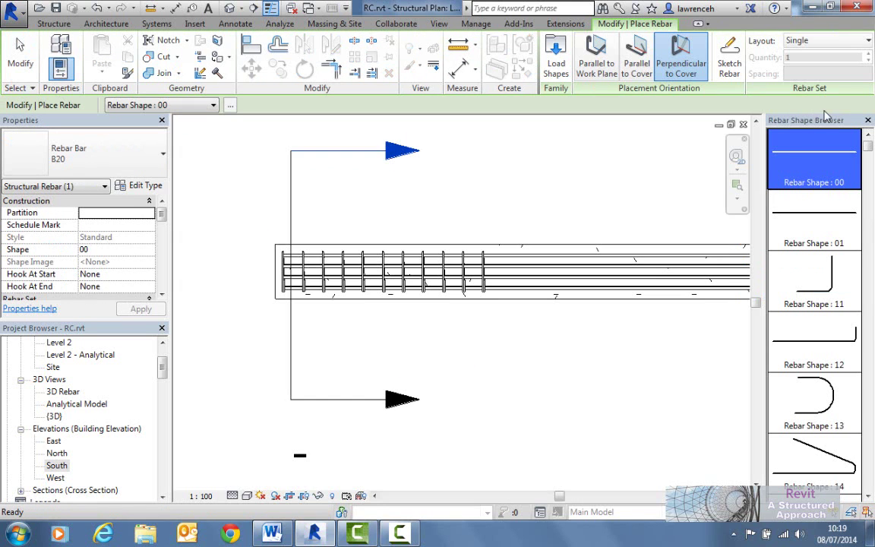
{"action": "left_click_drag", "start_coordinate": [872, 151], "coordinate": [871, 325]}
{"action": "left_click", "coordinate": [813, 251]}
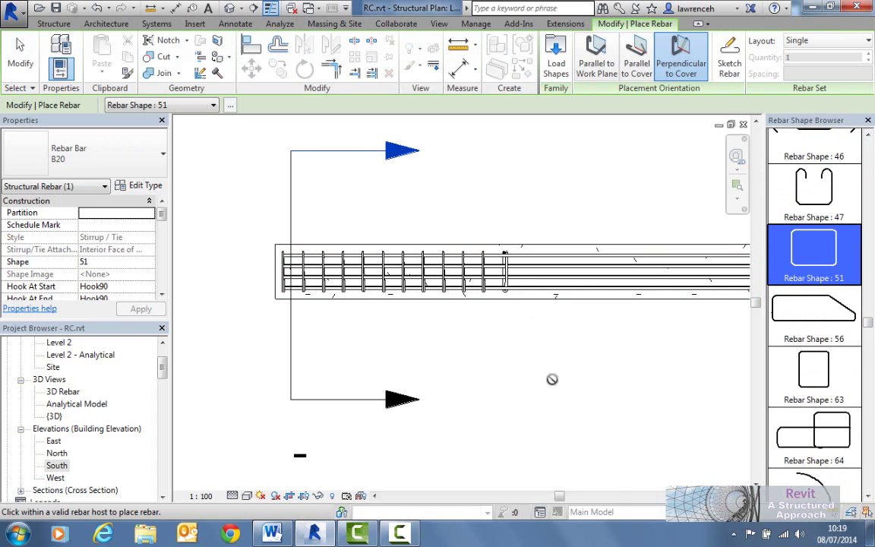
{"action": "key", "text": "Escape"}
{"action": "key", "text": "Escape"}
{"action": "scroll", "coordinate": [459, 281], "scroll_direction": "up", "scroll_amount": 2}
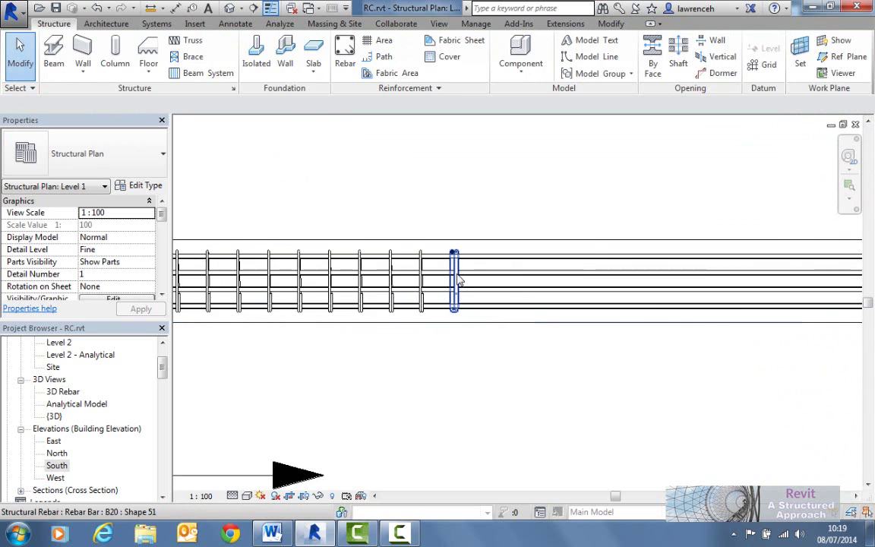
{"action": "left_click", "coordinate": [459, 281]}
{"action": "scroll", "coordinate": [459, 281], "scroll_direction": "down", "scroll_amount": 2}
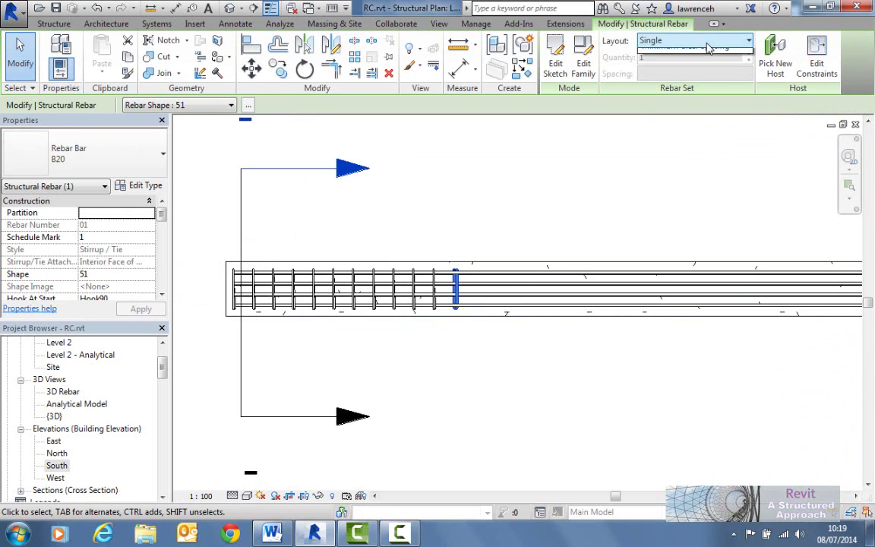
- Set the stirrup layout to Maximum Spacing at 200 mm
{"action": "left_click", "coordinate": [695, 40]}
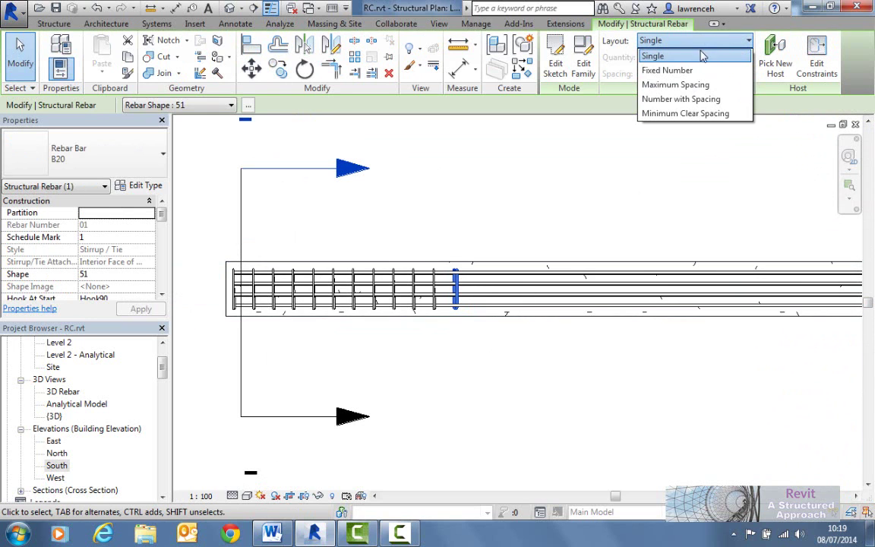
{"action": "left_click", "coordinate": [687, 99]}
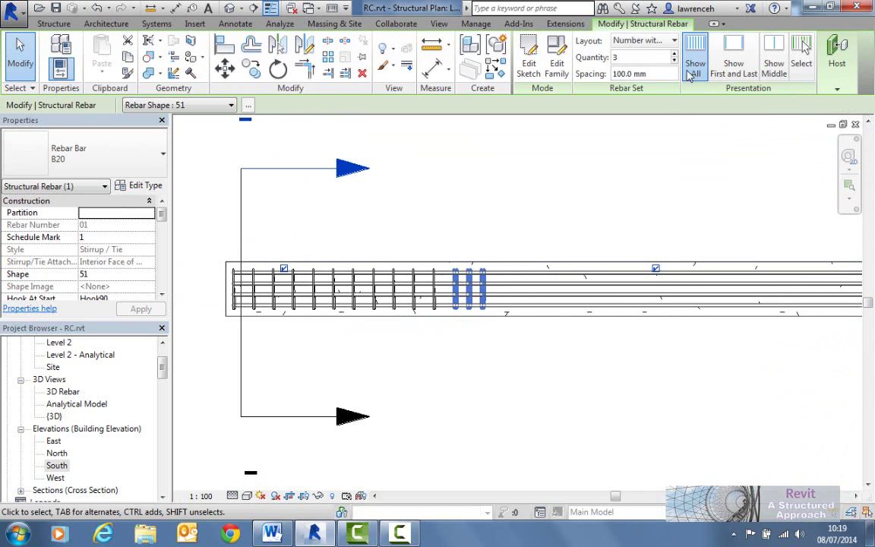
{"action": "left_click", "coordinate": [666, 41]}
{"action": "left_click", "coordinate": [646, 84]}
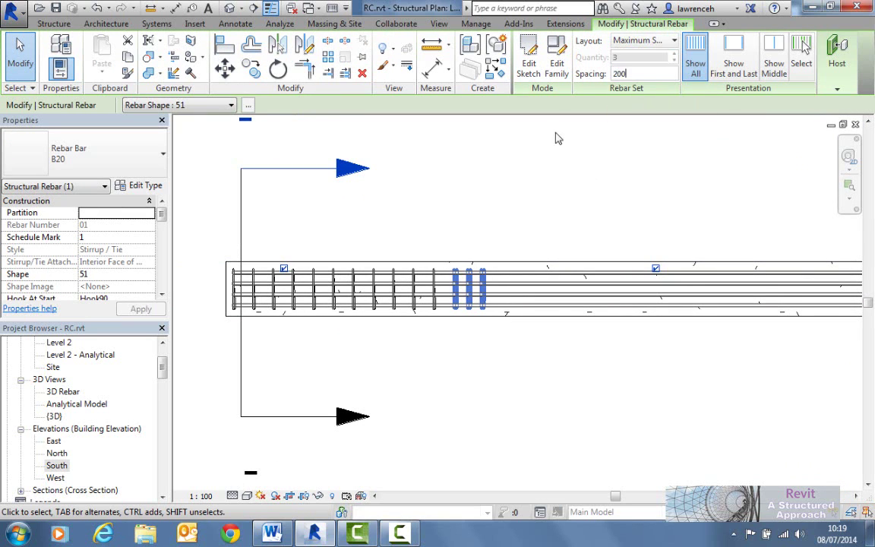
{"action": "type", "text": "200"}
{"action": "key", "text": "Return"}
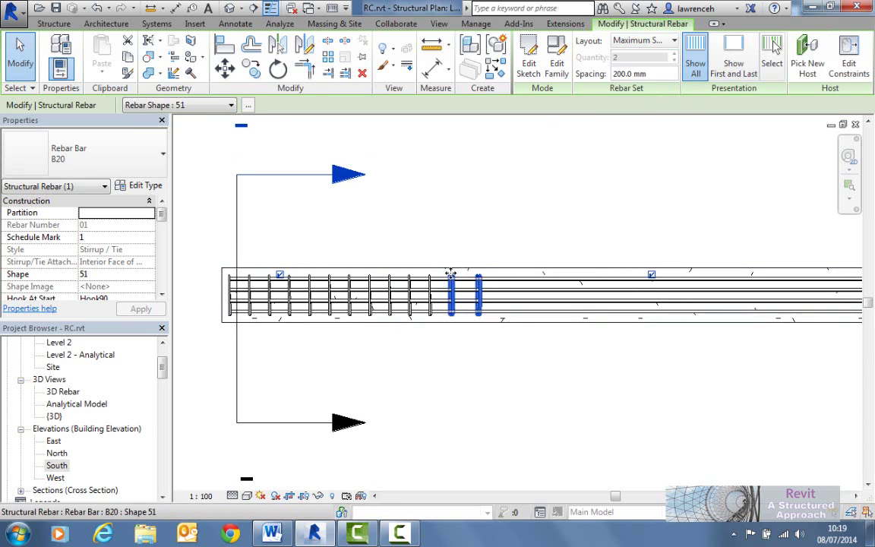
- Drag the stirrup set's end handle to extend it along the beam
{"action": "scroll", "coordinate": [457, 311], "scroll_direction": "down", "scroll_amount": 3}
{"action": "left_click", "coordinate": [479, 345]}
{"action": "left_click", "coordinate": [461, 300]}
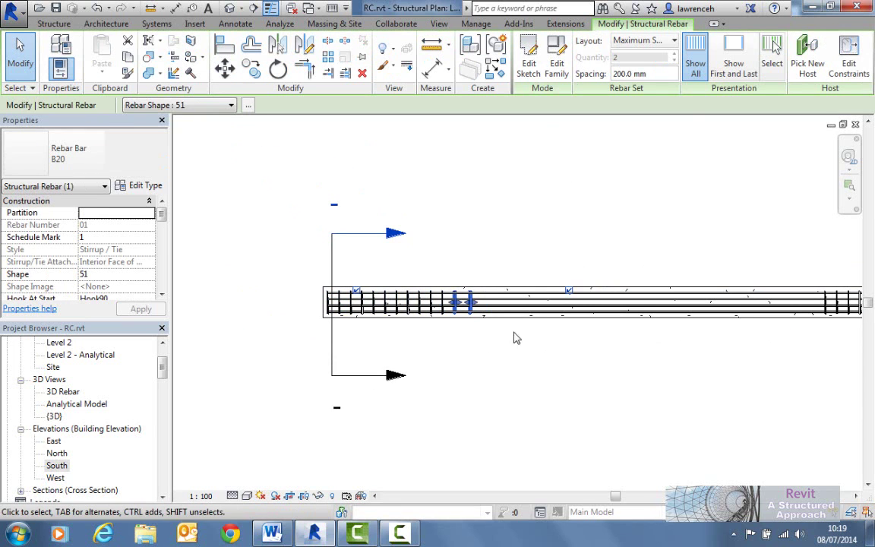
{"action": "left_click_drag", "start_coordinate": [471, 302], "coordinate": [811, 332]}
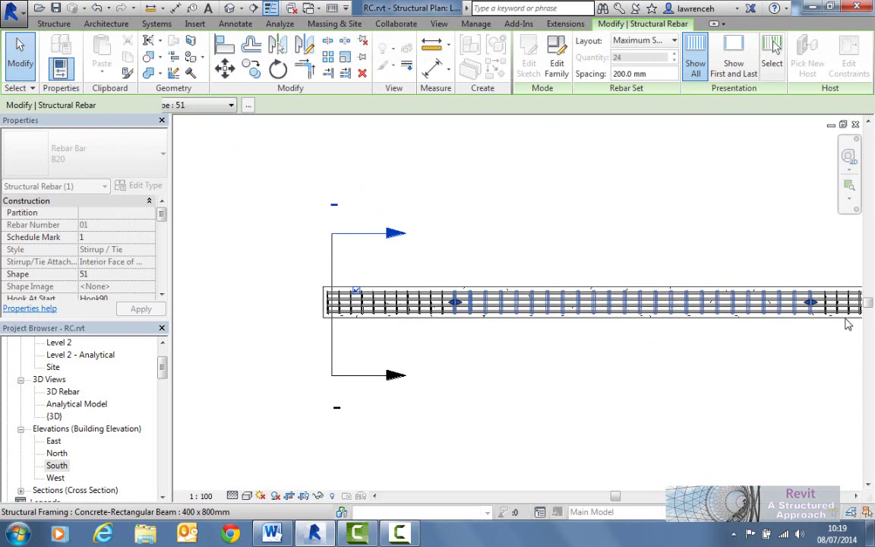
{"action": "left_click", "coordinate": [808, 344]}
{"action": "scroll", "coordinate": [835, 318], "scroll_direction": "up", "scroll_amount": 3}
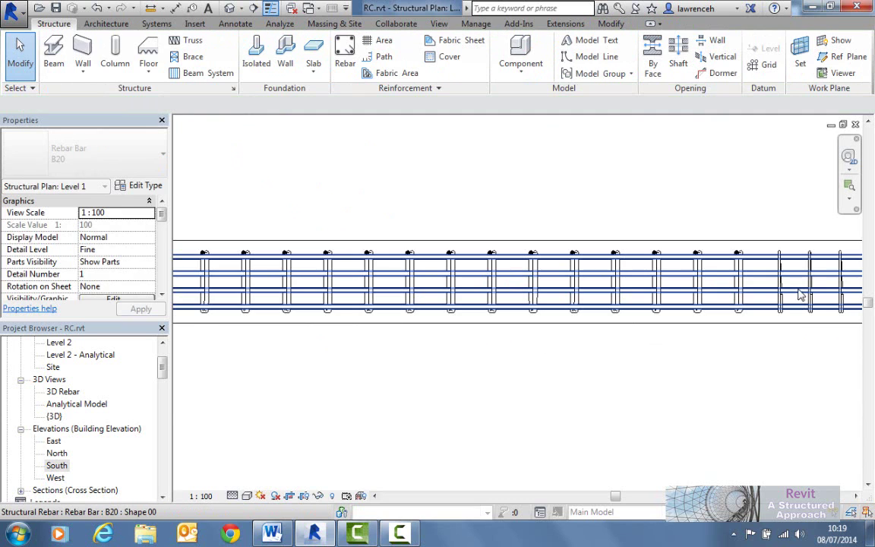
- Change the stirrup set's bar type to Rebar Bar B10
{"action": "left_click", "coordinate": [745, 287]}
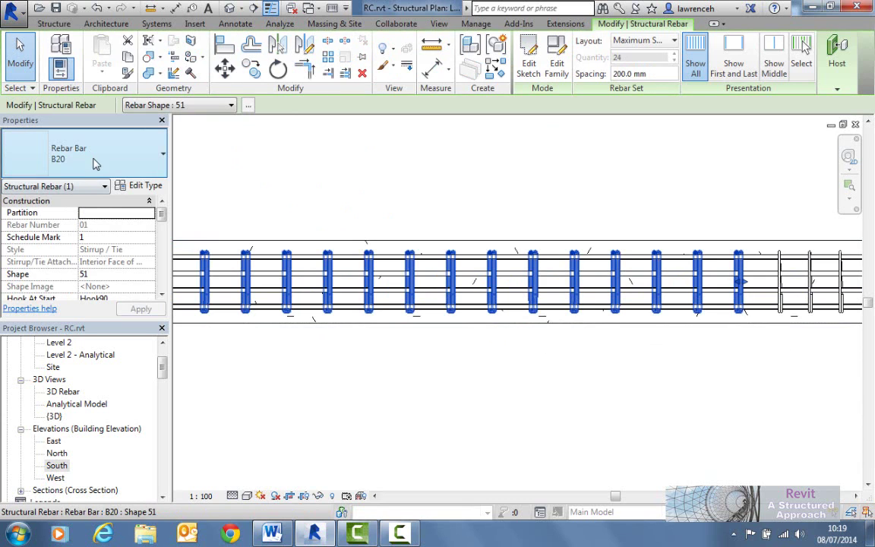
{"action": "left_click", "coordinate": [90, 153]}
{"action": "scroll", "coordinate": [72, 228], "scroll_direction": "up", "scroll_amount": 3}
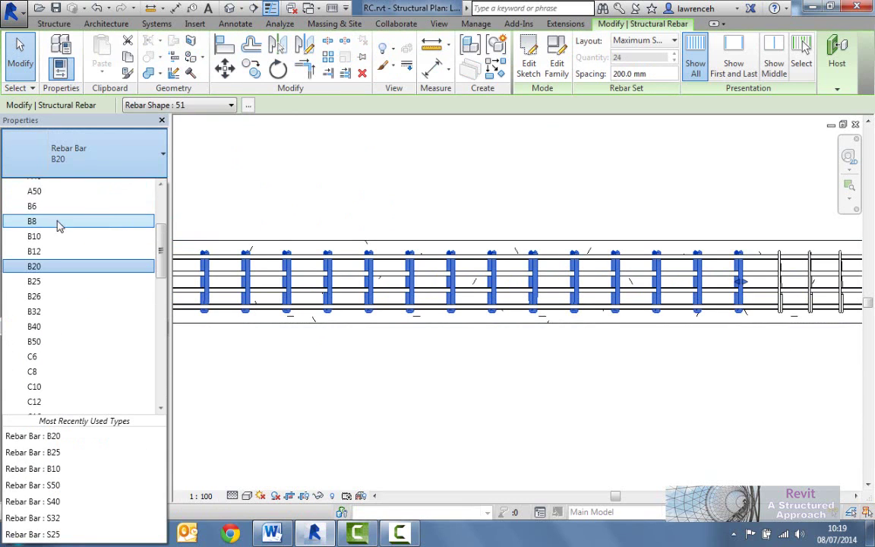
{"action": "left_click", "coordinate": [35, 235]}
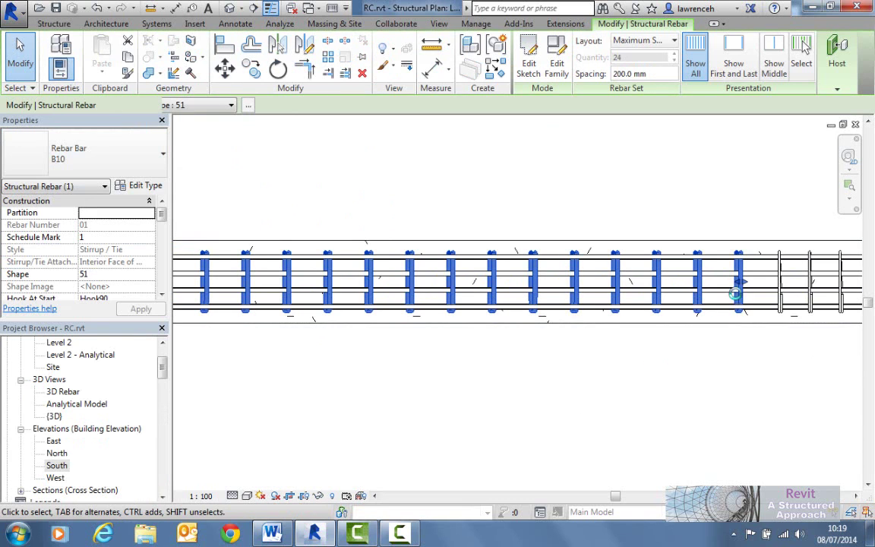
{"action": "left_click", "coordinate": [726, 372]}
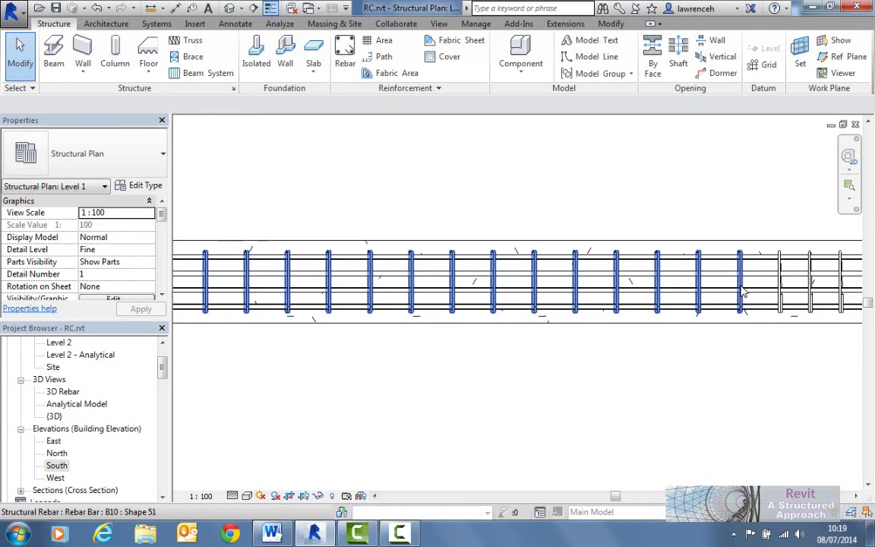
- Extend the stirrup set toward the beam's right end and shift its start one bar left
{"action": "left_click", "coordinate": [744, 293]}
{"action": "left_click_drag", "start_coordinate": [740, 281], "coordinate": [778, 282]}
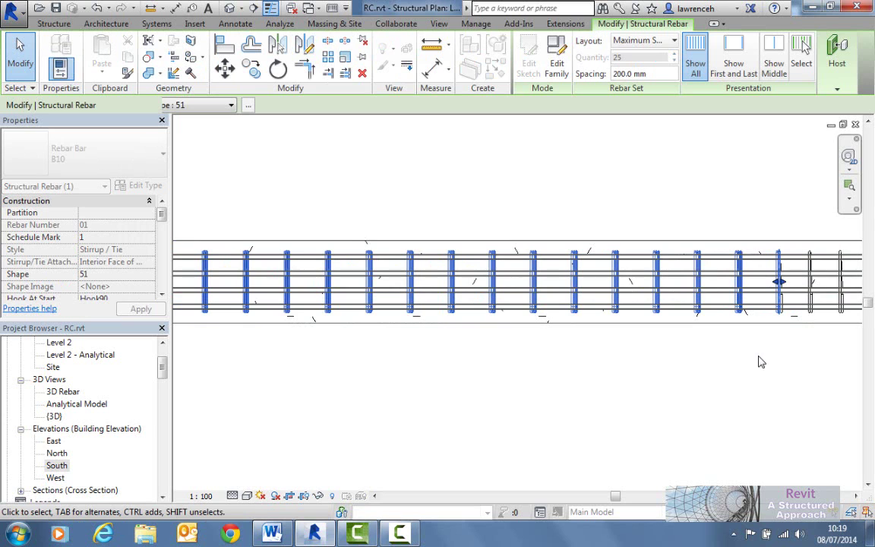
{"action": "scroll", "coordinate": [761, 362], "scroll_direction": "down", "scroll_amount": 2}
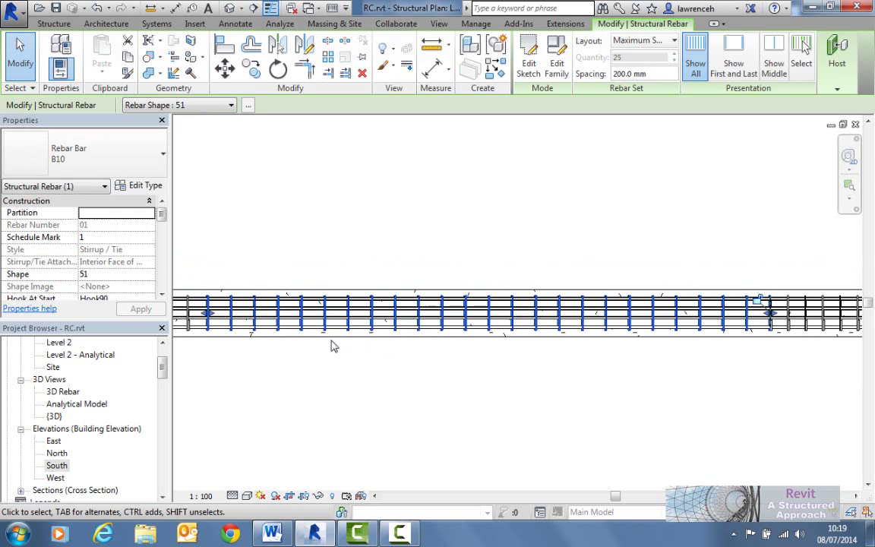
{"action": "scroll", "coordinate": [331, 345], "scroll_direction": "up", "scroll_amount": 3}
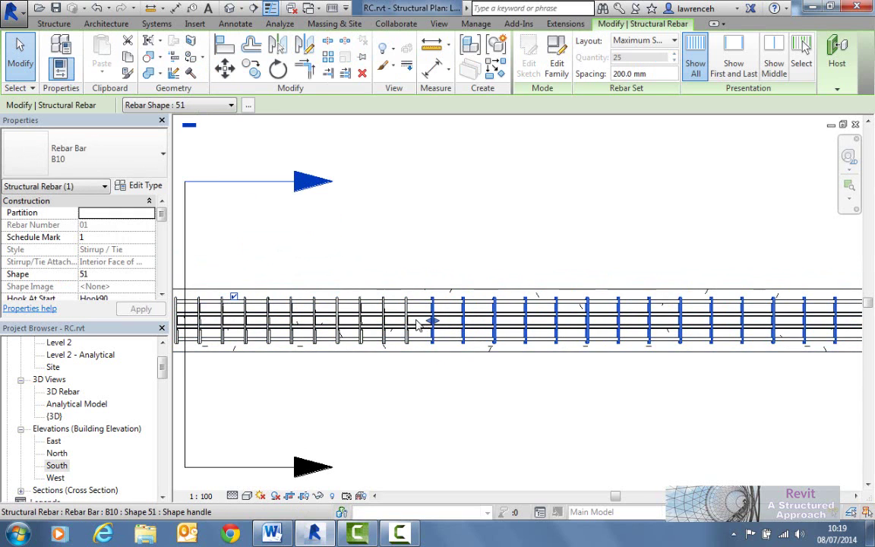
{"action": "left_click_drag", "start_coordinate": [416, 326], "coordinate": [406, 322]}
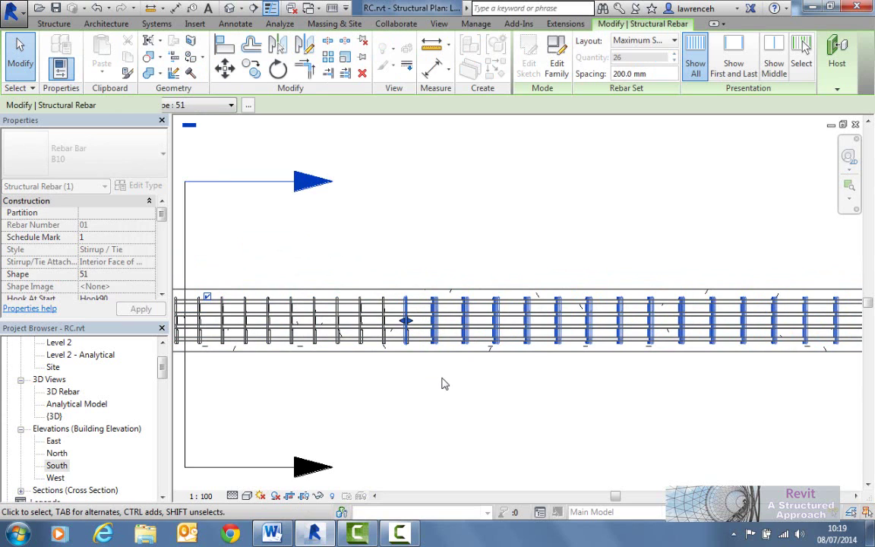
{"action": "scroll", "coordinate": [443, 382], "scroll_direction": "down", "scroll_amount": 1}
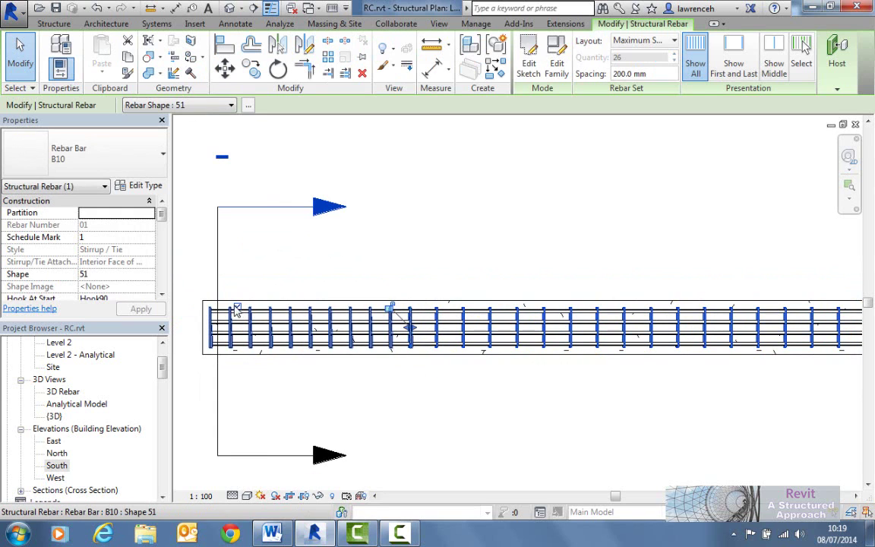
- Turn on Hide First Bar for the stirrup set
{"action": "left_click", "coordinate": [237, 307]}
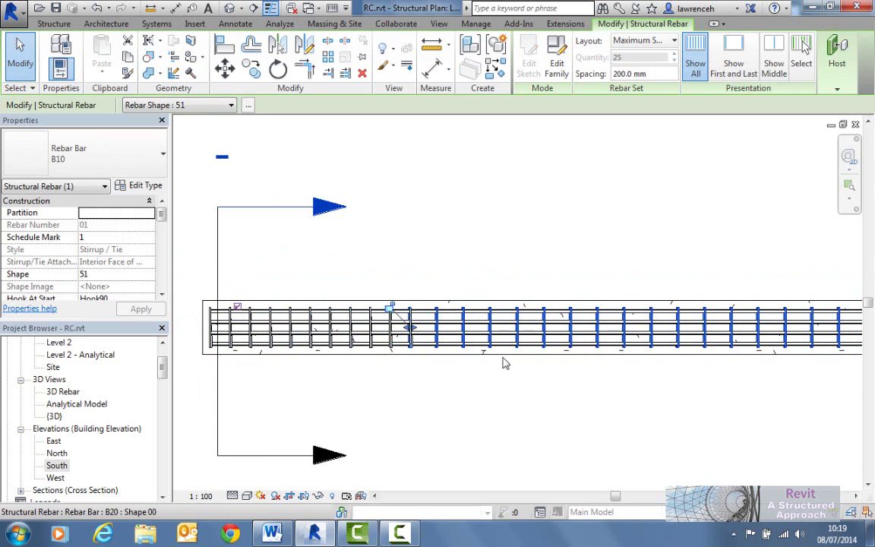
{"action": "middle_click_drag", "start_coordinate": [783, 409], "coordinate": [438, 446]}
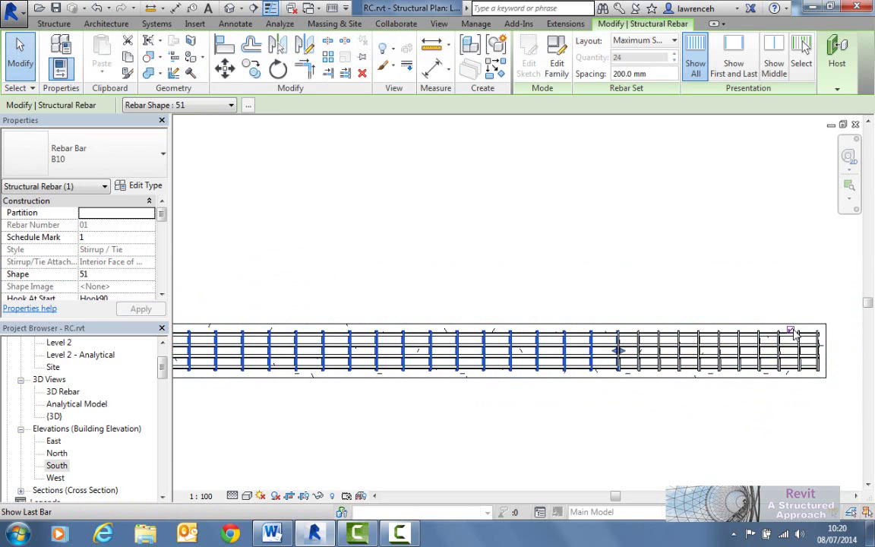
{"action": "left_click", "coordinate": [752, 262]}
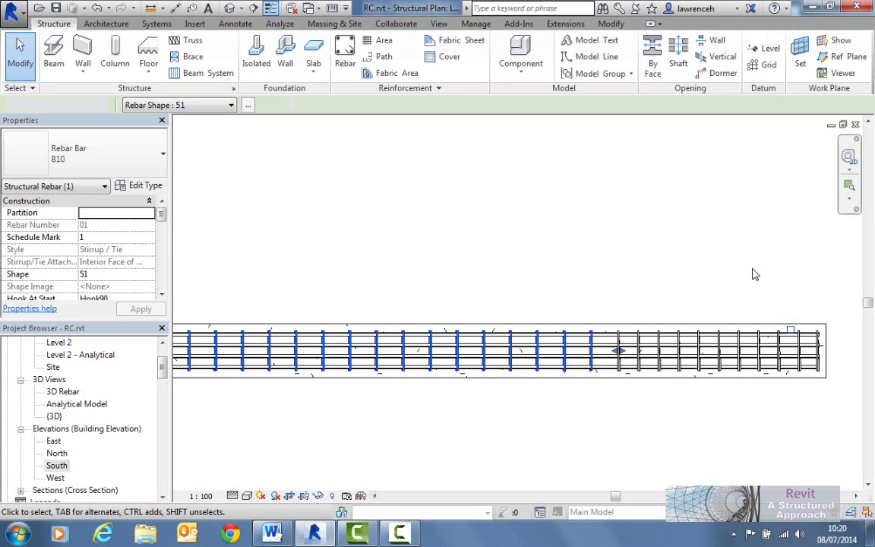
{"action": "scroll", "coordinate": [744, 254], "scroll_direction": "down", "scroll_amount": 1}
- Select the stirrup set in the 3D Rebar view
{"action": "double_click", "coordinate": [60, 417]}
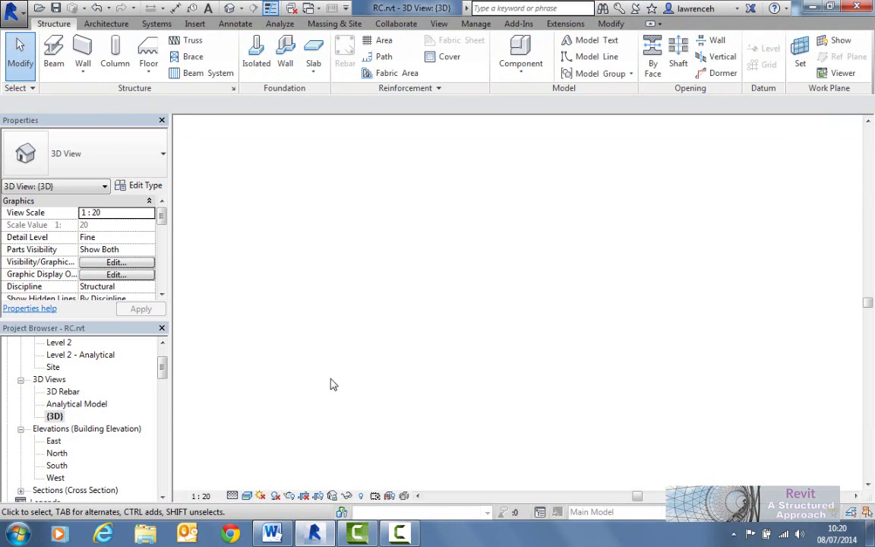
{"action": "middle_click_drag", "start_coordinate": [463, 377], "coordinate": [439, 247], "text": "shift"}
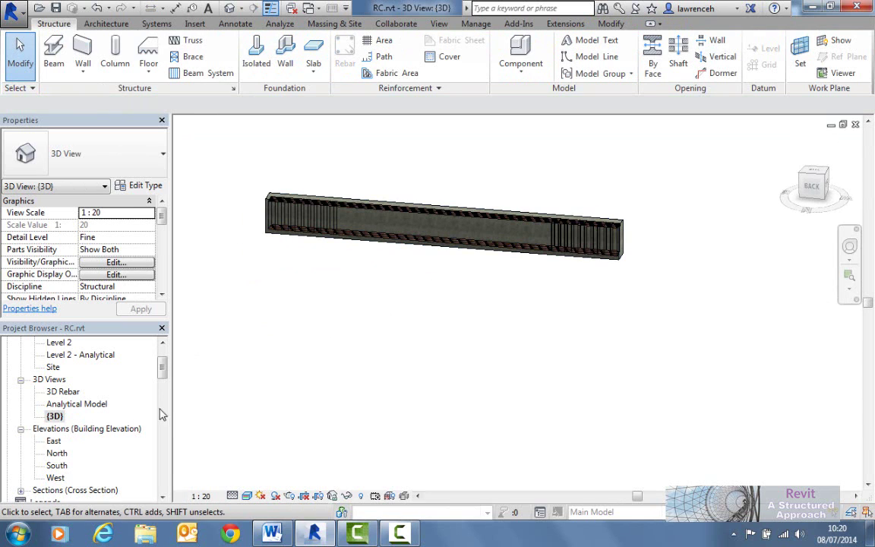
{"action": "double_click", "coordinate": [63, 392]}
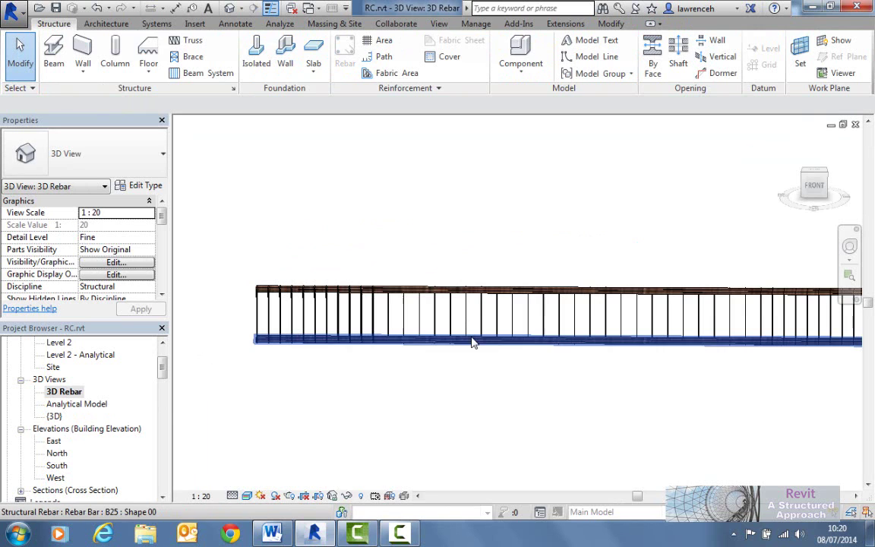
{"action": "left_click", "coordinate": [509, 322]}
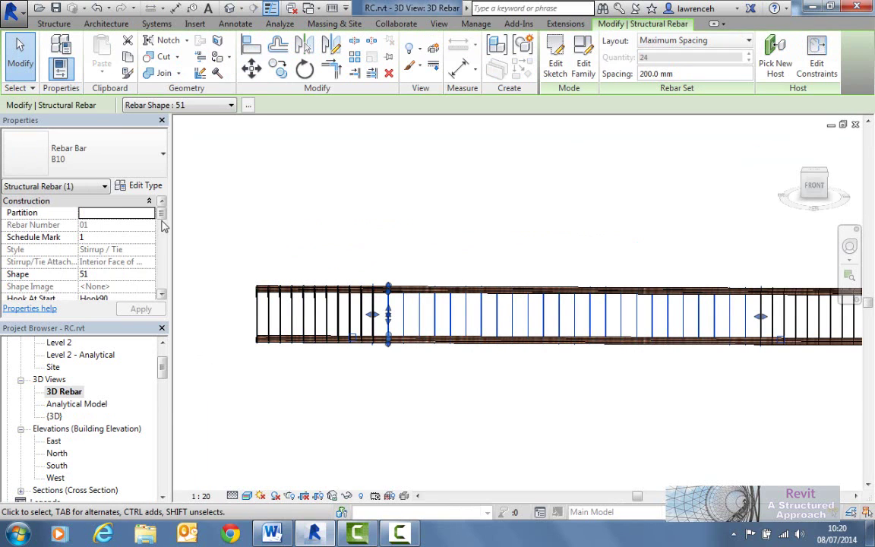
{"action": "scroll", "coordinate": [162, 226], "scroll_direction": "down", "scroll_amount": 5}
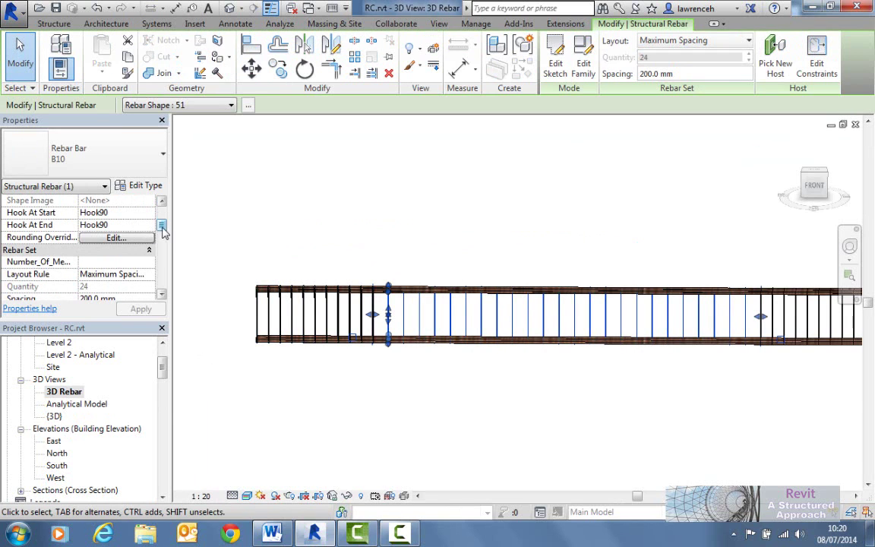
{"action": "left_click_drag", "start_coordinate": [162, 232], "coordinate": [158, 242]}
- Tick View as solid and View unobscured for Analytical Model, {3D} and 3D Rebar
{"action": "left_click", "coordinate": [115, 262]}
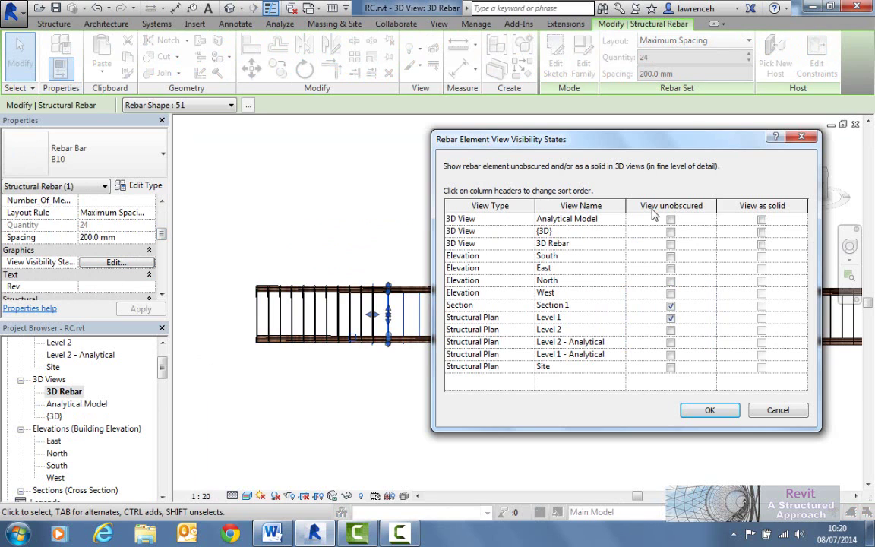
{"action": "left_click", "coordinate": [762, 219]}
{"action": "left_click", "coordinate": [761, 231]}
{"action": "left_click", "coordinate": [762, 243]}
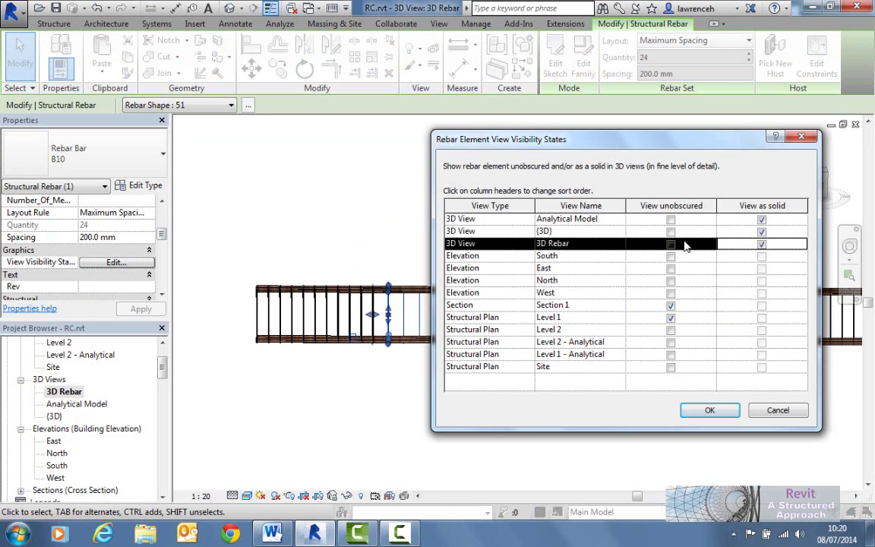
{"action": "left_click", "coordinate": [672, 220]}
{"action": "left_click", "coordinate": [670, 220]}
{"action": "left_click", "coordinate": [670, 232]}
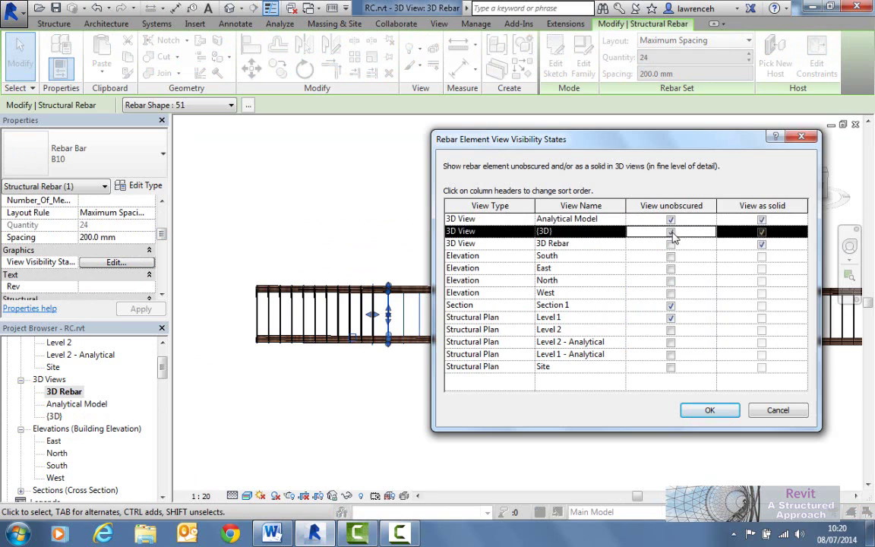
{"action": "left_click", "coordinate": [671, 244]}
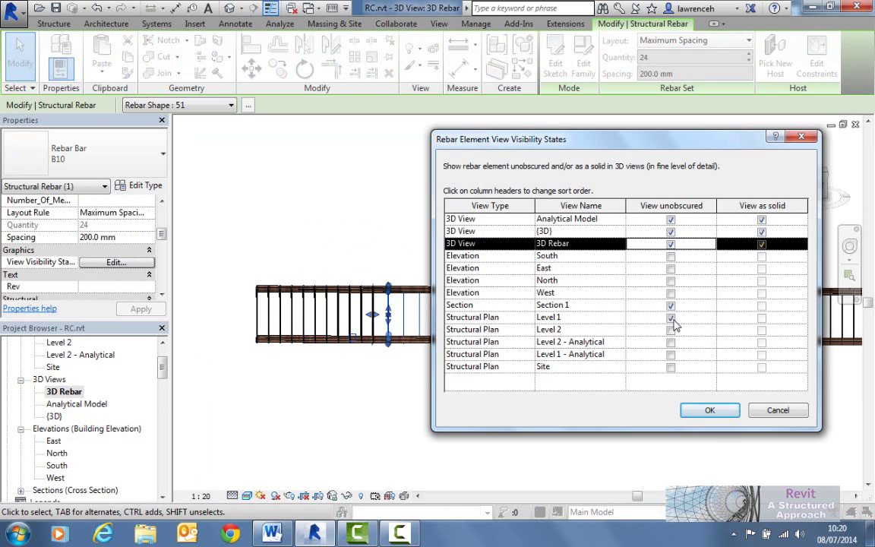
{"action": "left_click", "coordinate": [709, 410]}
- Open the {3D} view and orbit to see the stirrup cage from the back
{"action": "left_click", "coordinate": [674, 425]}
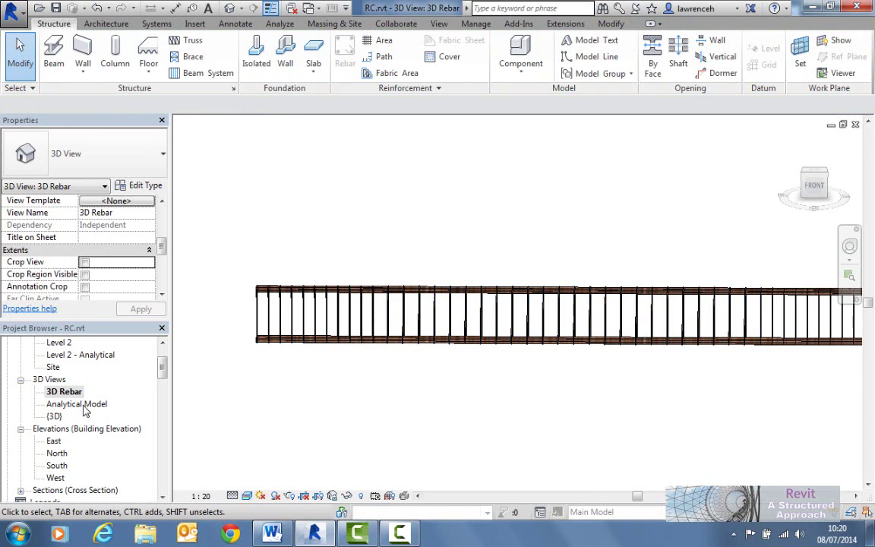
{"action": "left_click", "coordinate": [54, 416]}
{"action": "double_click", "coordinate": [54, 417]}
{"action": "middle_click_drag", "start_coordinate": [533, 316], "coordinate": [542, 258], "text": "shift"}
{"action": "scroll", "coordinate": [635, 189], "scroll_direction": "up", "scroll_amount": 2}
{"action": "scroll", "coordinate": [674, 312], "scroll_direction": "down", "scroll_amount": 4}
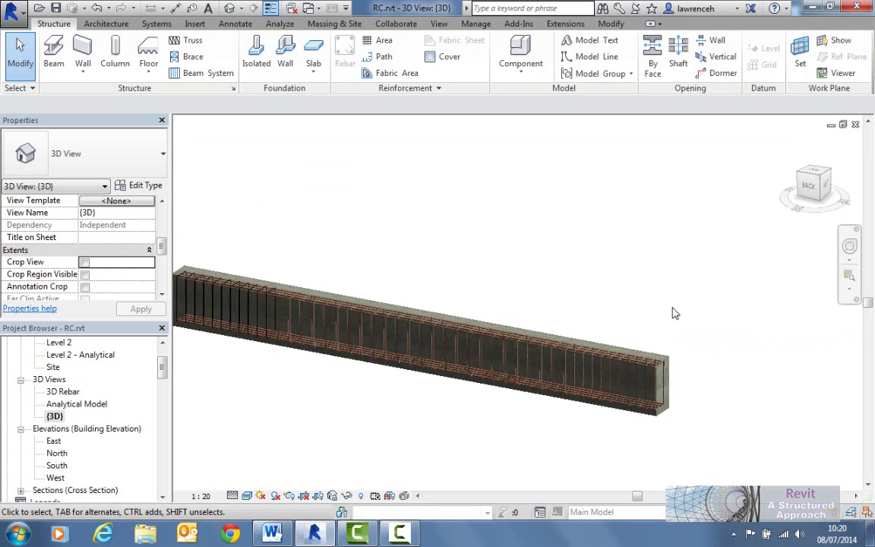
- Lengthen the beam by dragging its end grip outward
{"action": "left_click", "coordinate": [666, 351]}
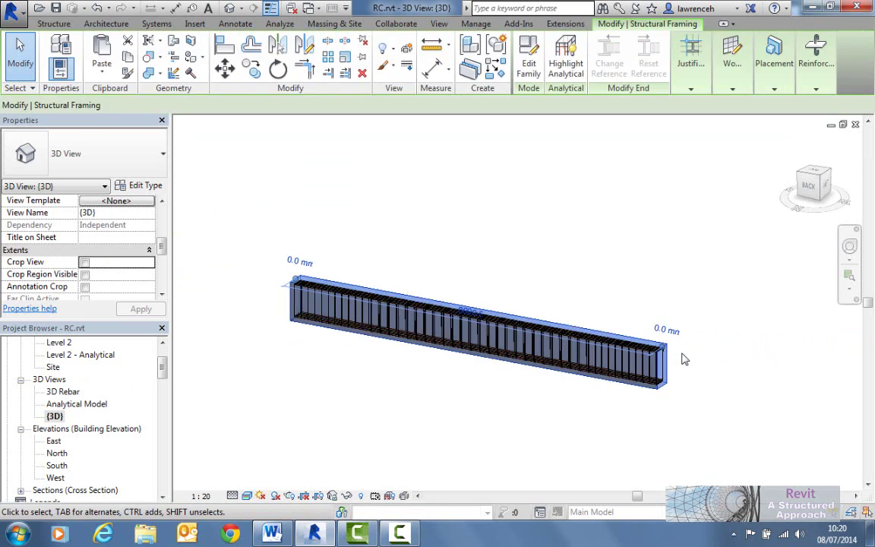
{"action": "left_click_drag", "start_coordinate": [667, 351], "coordinate": [781, 371]}
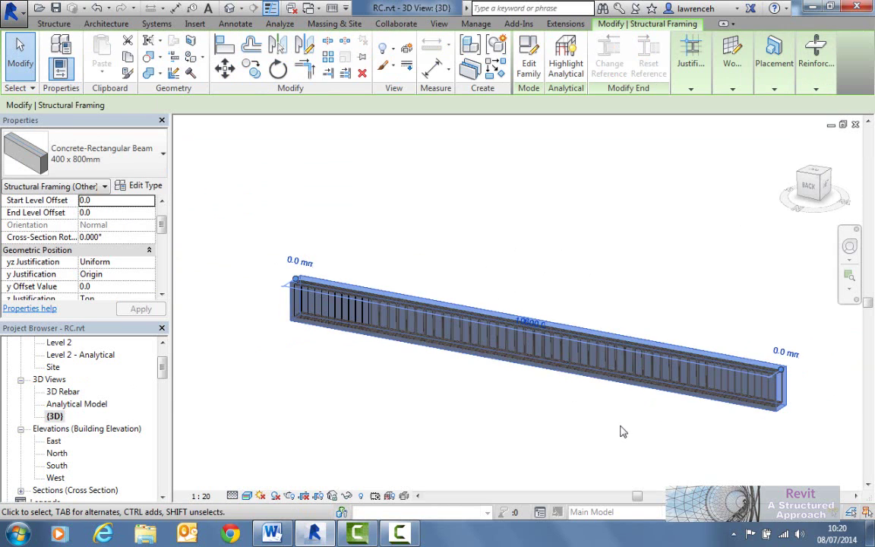
{"action": "middle_click_drag", "start_coordinate": [621, 432], "coordinate": [572, 414], "text": "shift"}
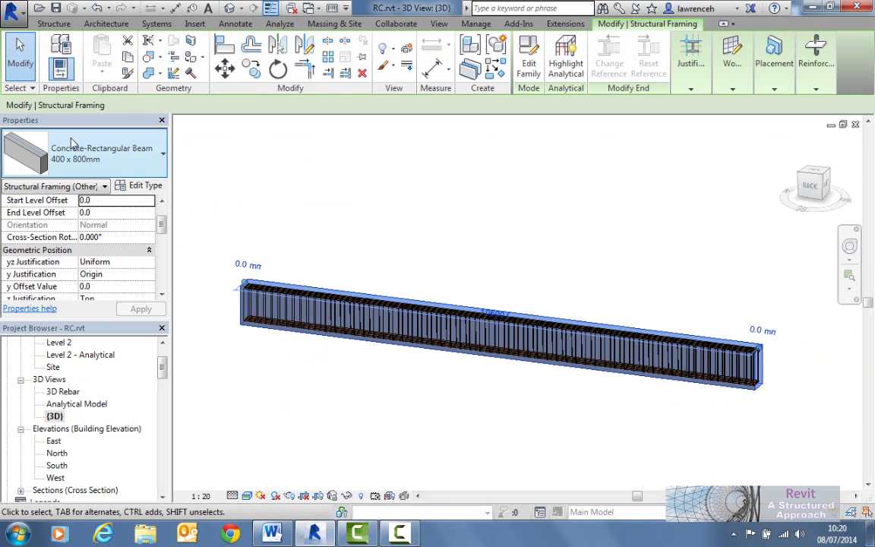
- Switch the beam to the 600x800DP type, then try a different size
{"action": "left_click", "coordinate": [91, 145]}
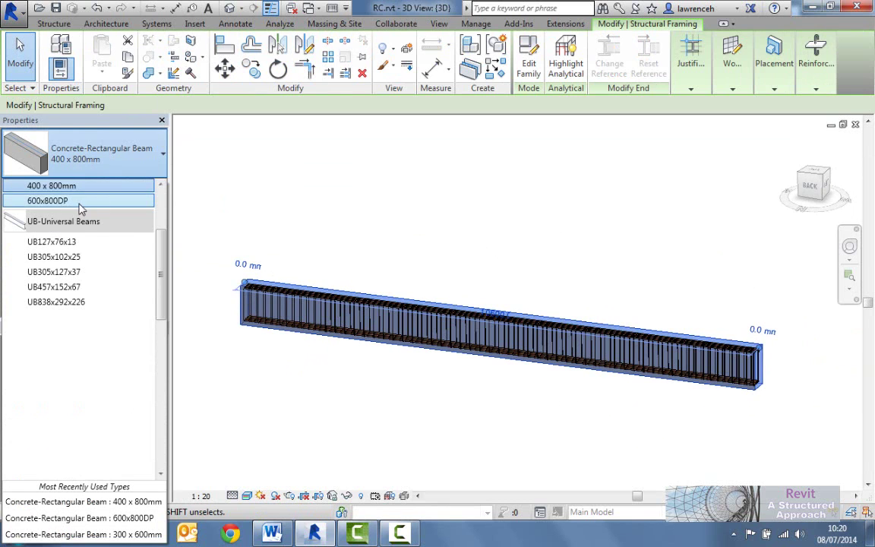
{"action": "left_click", "coordinate": [47, 200]}
{"action": "middle_click_drag", "start_coordinate": [769, 367], "coordinate": [731, 445], "text": "shift"}
{"action": "left_click", "coordinate": [144, 162]}
{"action": "scroll", "coordinate": [82, 221], "scroll_direction": "up", "scroll_amount": 4}
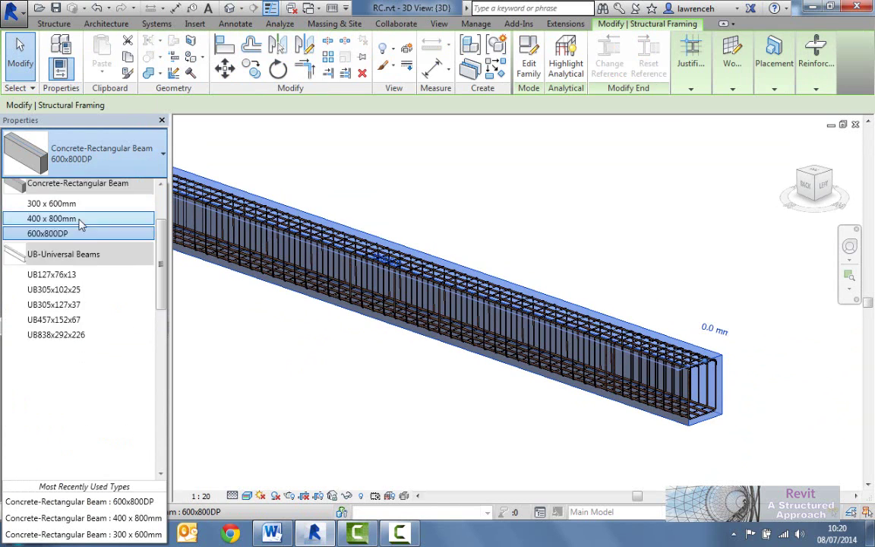
{"action": "left_click", "coordinate": [76, 246]}
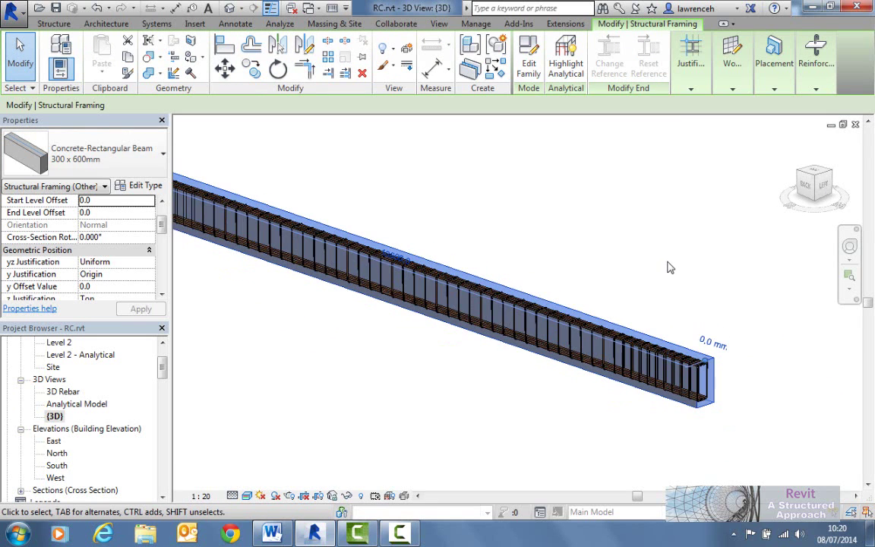
- Set the beam to Concrete-Rectangular Beam 600x800DP and view the whole beam
{"action": "left_click", "coordinate": [645, 315]}
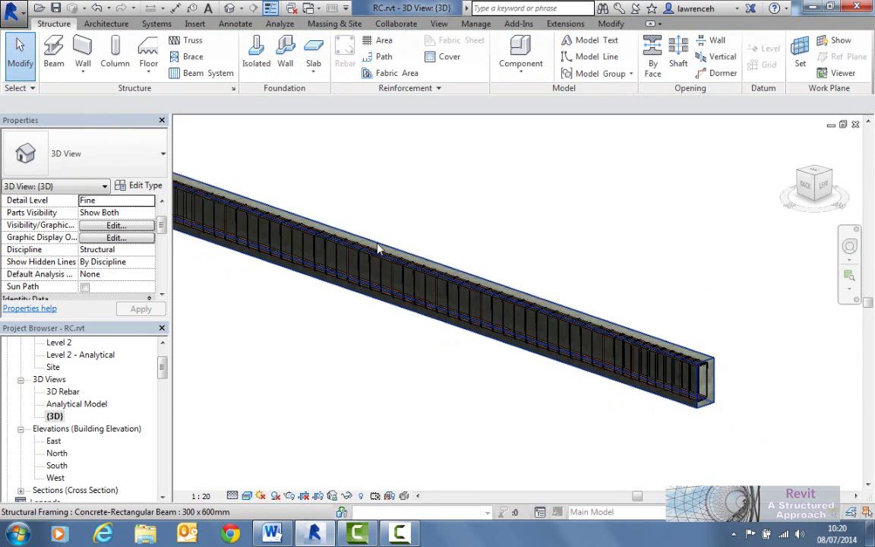
{"action": "left_click", "coordinate": [339, 218]}
{"action": "left_click", "coordinate": [109, 147]}
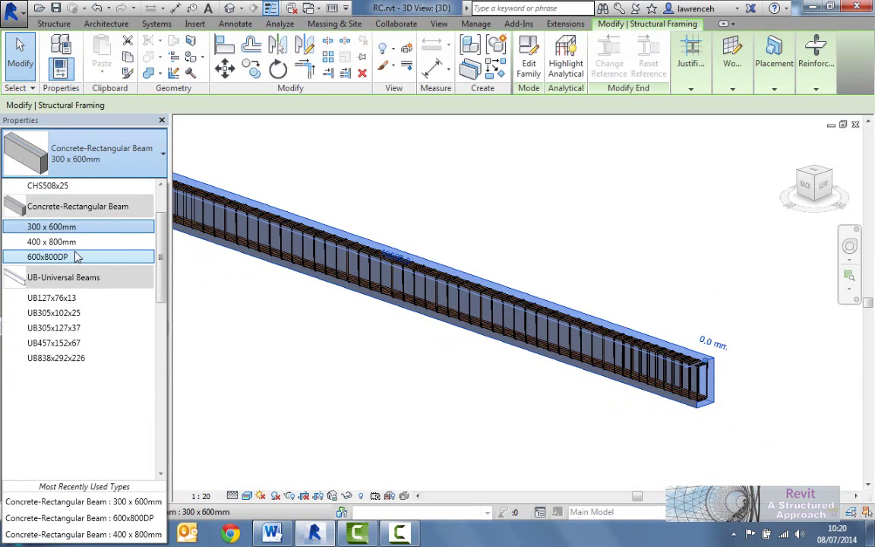
{"action": "left_click", "coordinate": [47, 257]}
{"action": "left_click", "coordinate": [555, 199]}
{"action": "scroll", "coordinate": [555, 205], "scroll_direction": "down", "scroll_amount": 2}
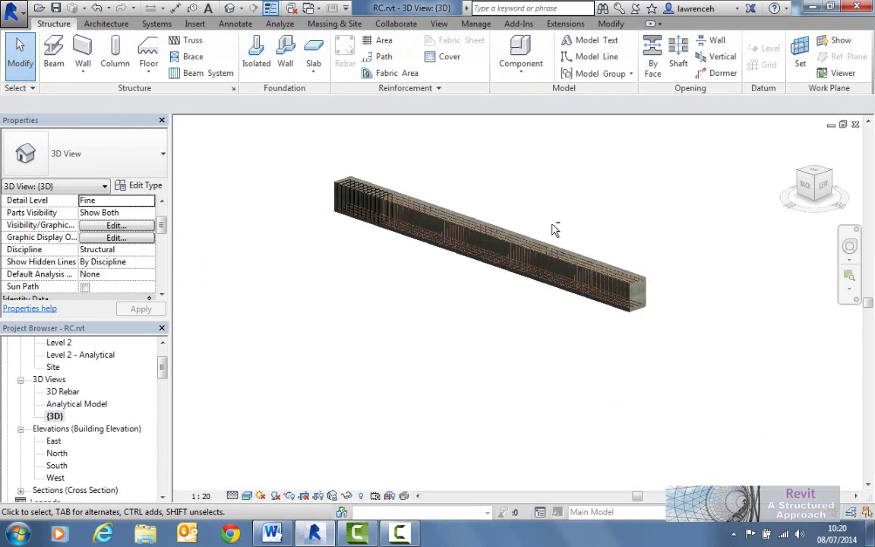
{"action": "middle_click_drag", "start_coordinate": [554, 228], "coordinate": [540, 248], "text": "shift"}
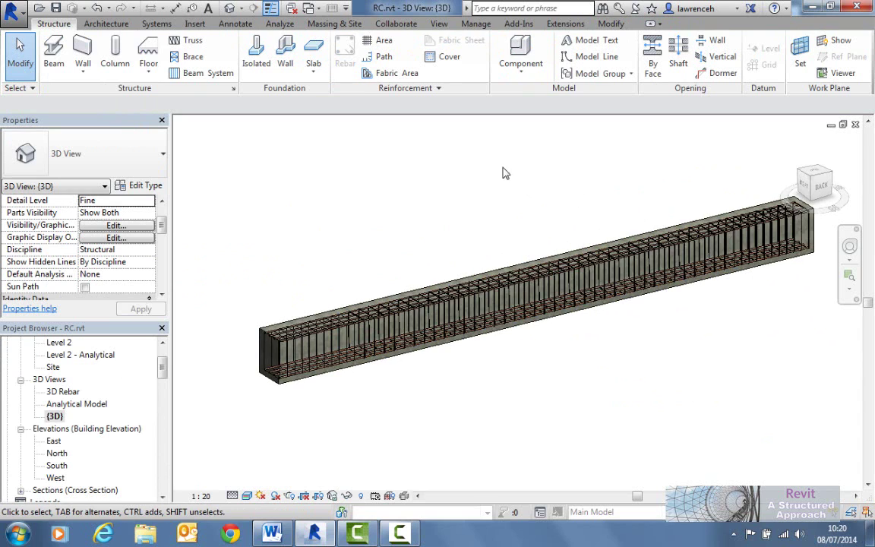
{"action": "scroll", "coordinate": [166, 374], "scroll_direction": "down", "scroll_amount": 2}
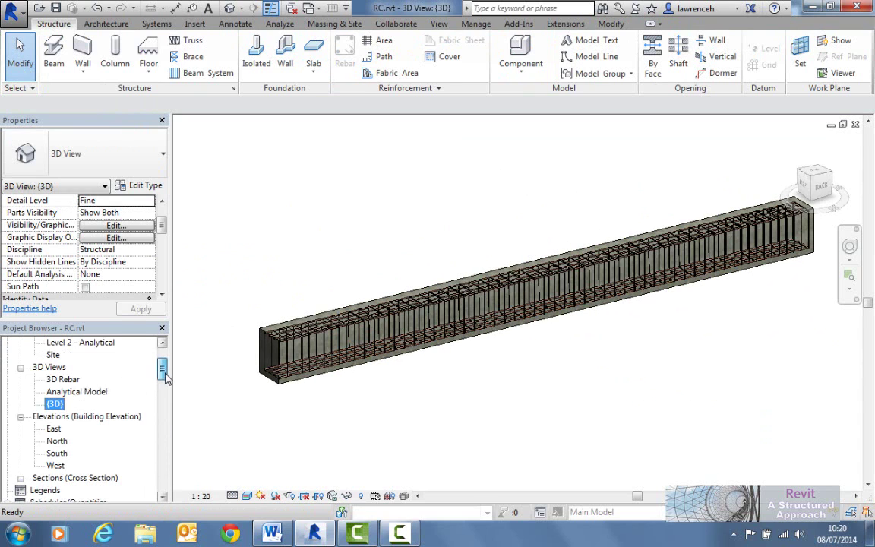
- In Reinforcement Numbers, rename <Unassigned> to RC BEAM 01 and accept the partition merge
{"action": "left_click", "coordinate": [390, 86]}
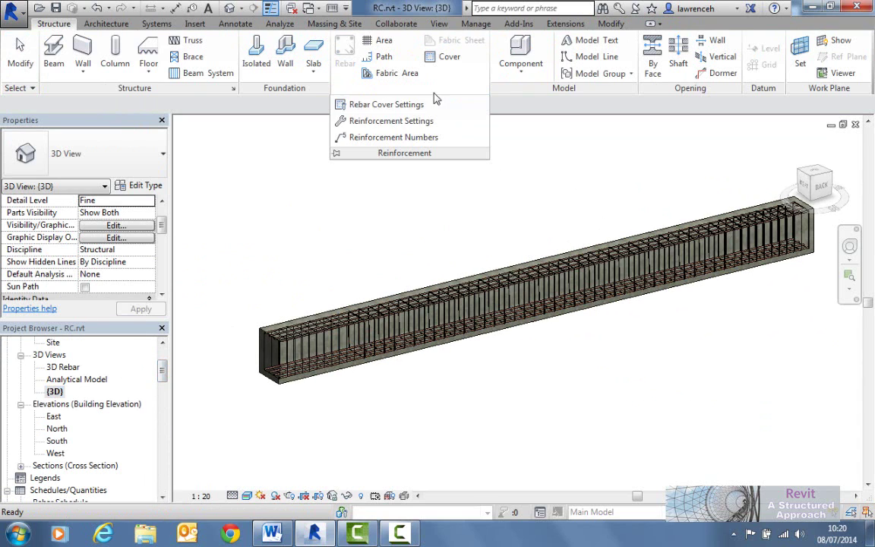
{"action": "left_click", "coordinate": [390, 138]}
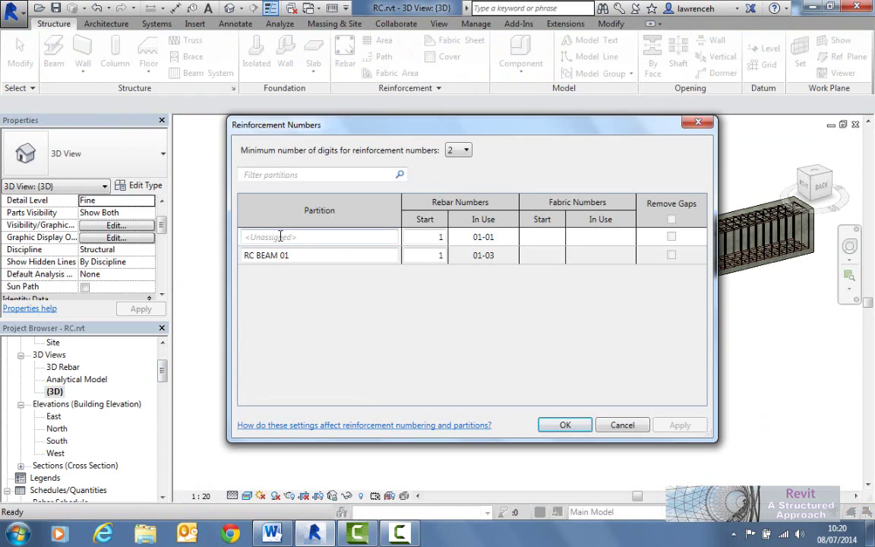
{"action": "left_click", "coordinate": [304, 254]}
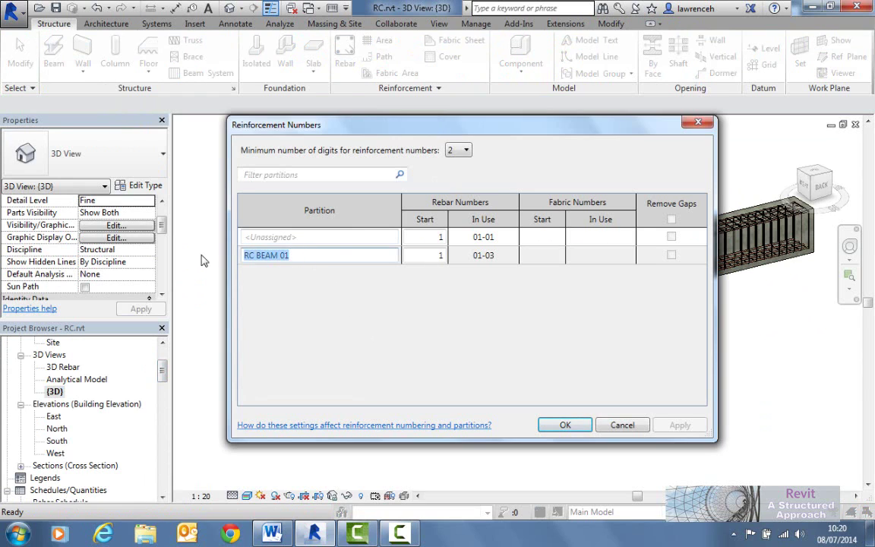
{"action": "left_click", "coordinate": [262, 239]}
{"action": "type", "text": "RC BEAM 01"}
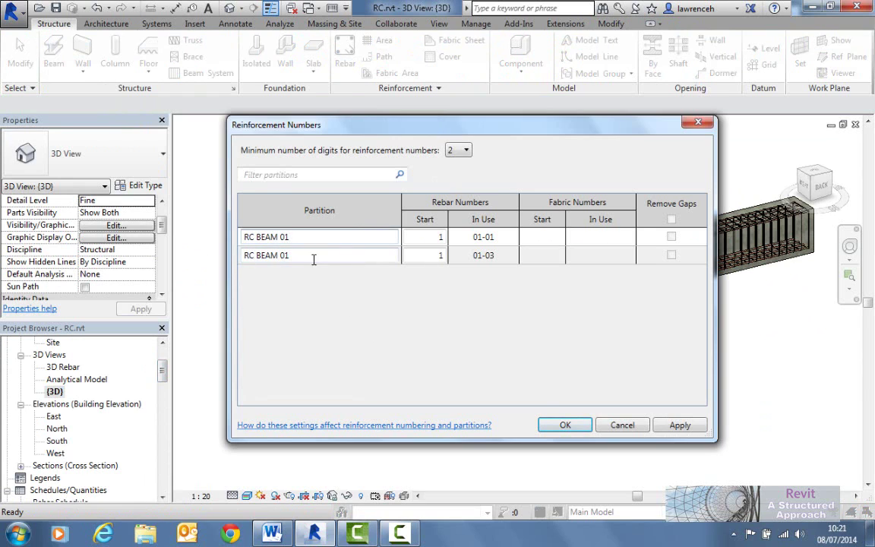
{"action": "left_click", "coordinate": [693, 425]}
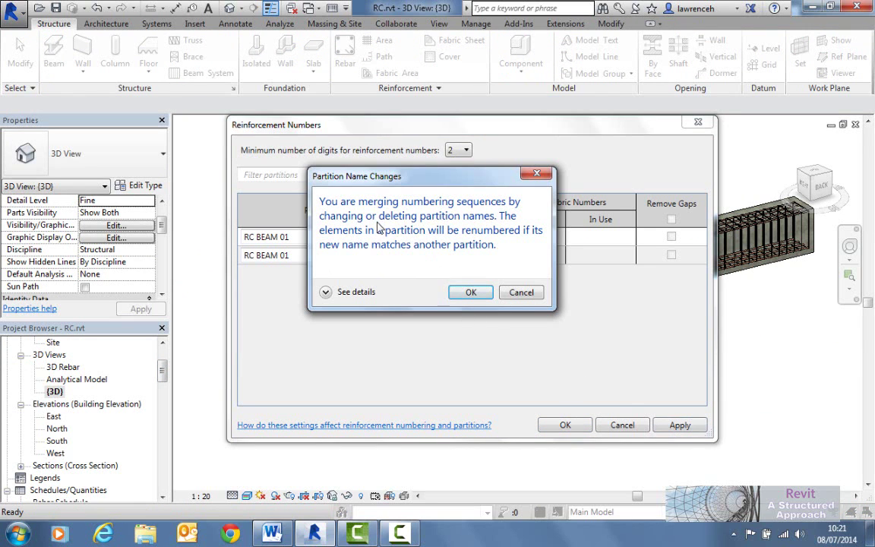
{"action": "left_click", "coordinate": [471, 292]}
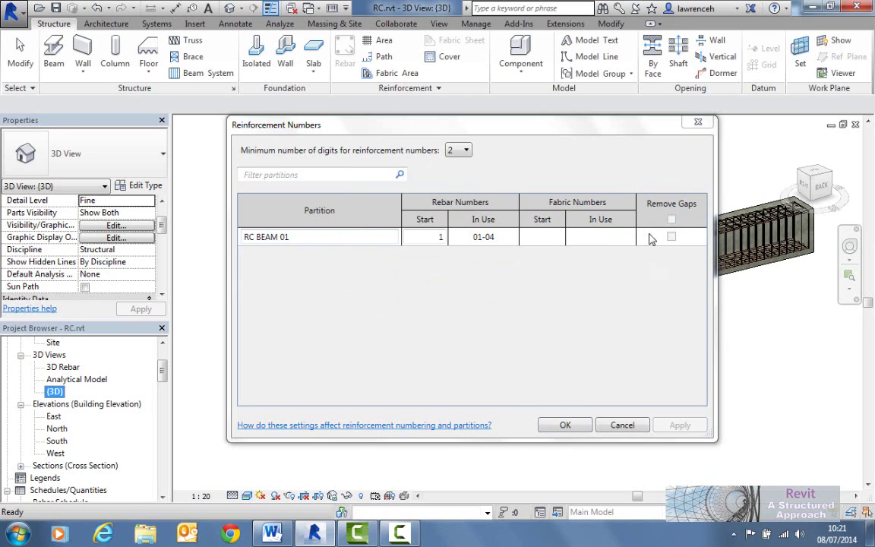
{"action": "left_click", "coordinate": [565, 425]}
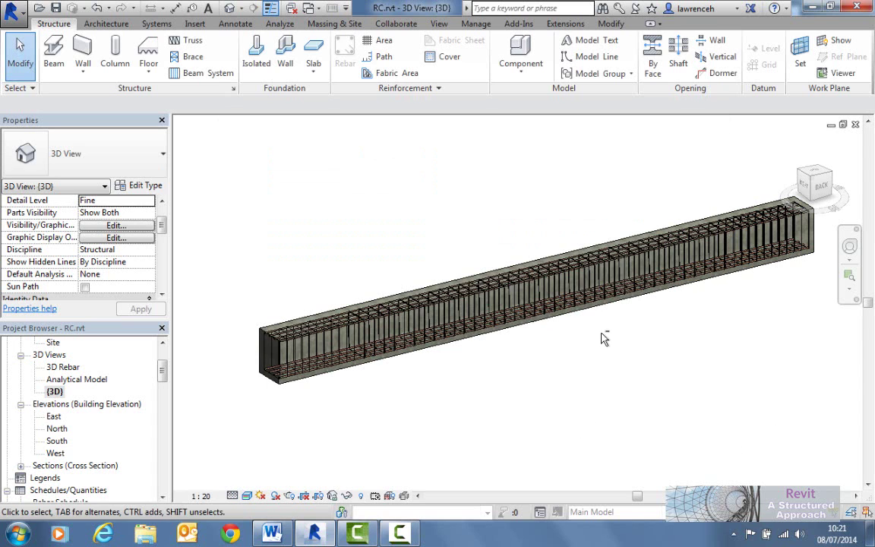
{"action": "middle_click_drag", "start_coordinate": [605, 342], "coordinate": [493, 372], "text": "shift"}
- Open the Section 1 view and start placing rebar in the beam
{"action": "double_click", "coordinate": [76, 464]}
{"action": "double_click", "coordinate": [64, 477]}
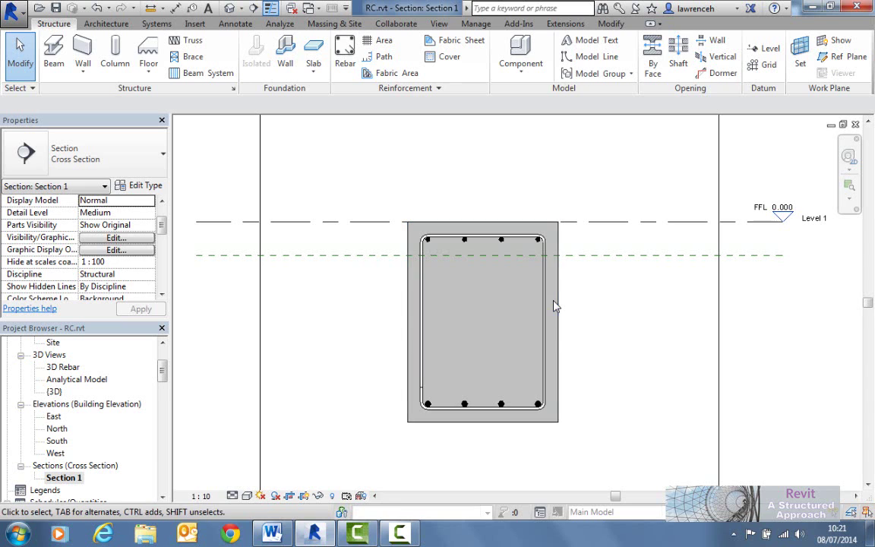
{"action": "left_click", "coordinate": [571, 307]}
{"action": "left_click", "coordinate": [816, 63]}
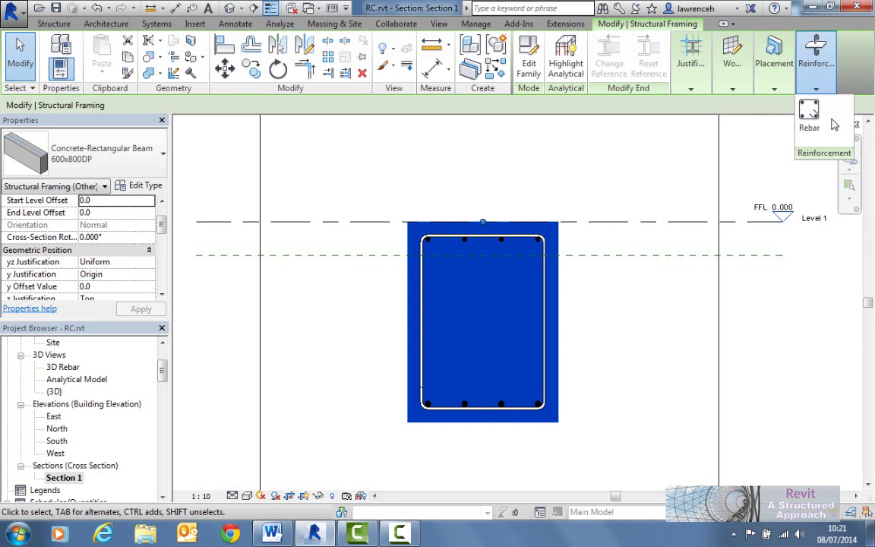
{"action": "left_click", "coordinate": [809, 114]}
{"action": "key", "text": "Escape"}
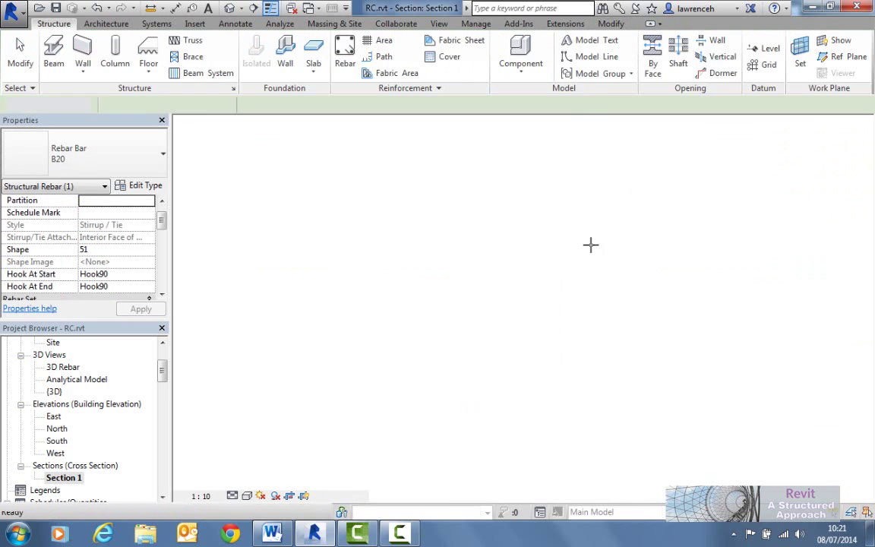
- Sketch a rectangular Rebar Bar B8 inner link inside the beam section
{"action": "left_click", "coordinate": [557, 284]}
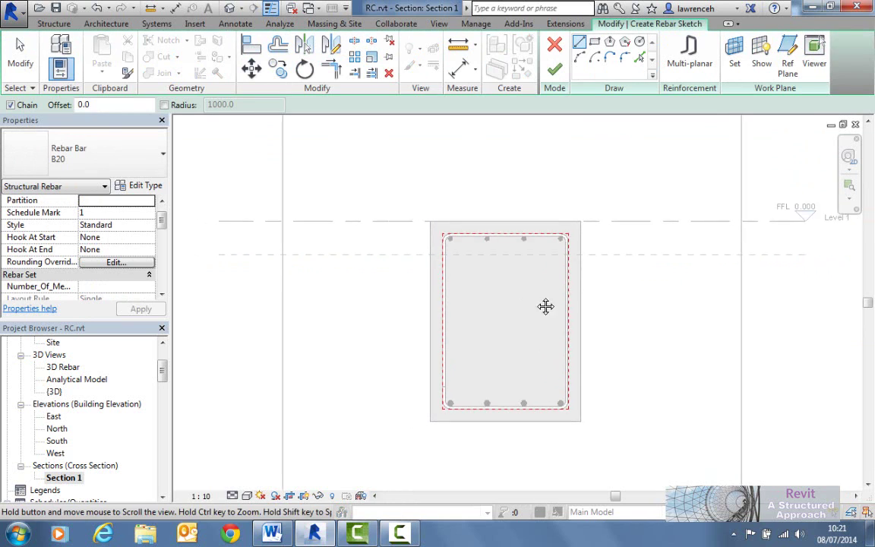
{"action": "left_click", "coordinate": [595, 43]}
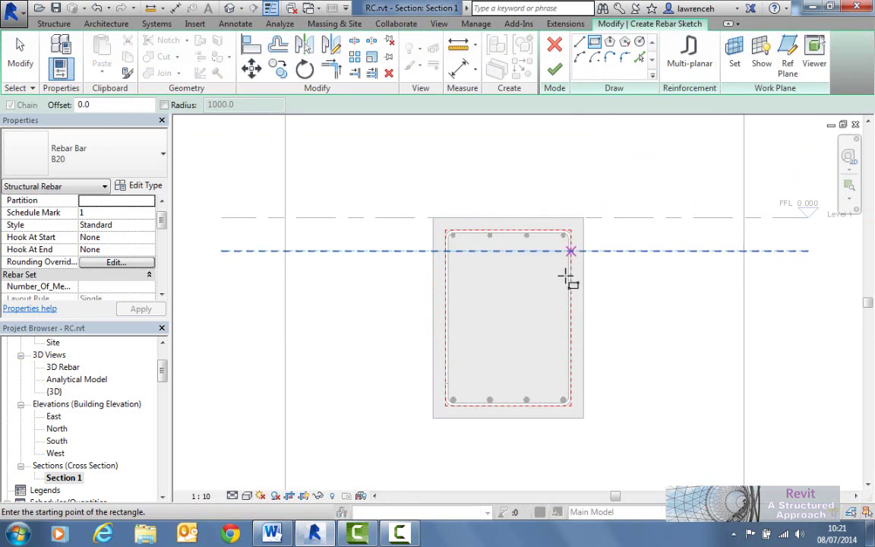
{"action": "left_click", "coordinate": [487, 402]}
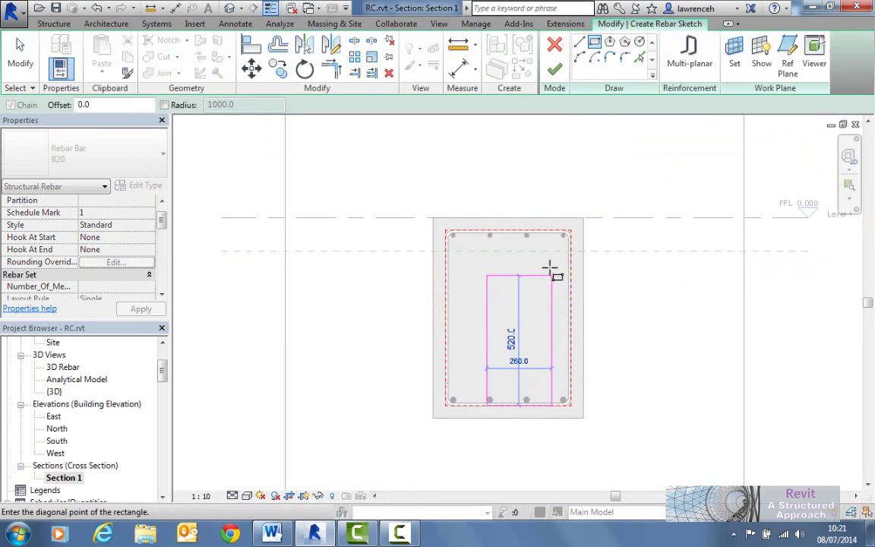
{"action": "left_click", "coordinate": [530, 230]}
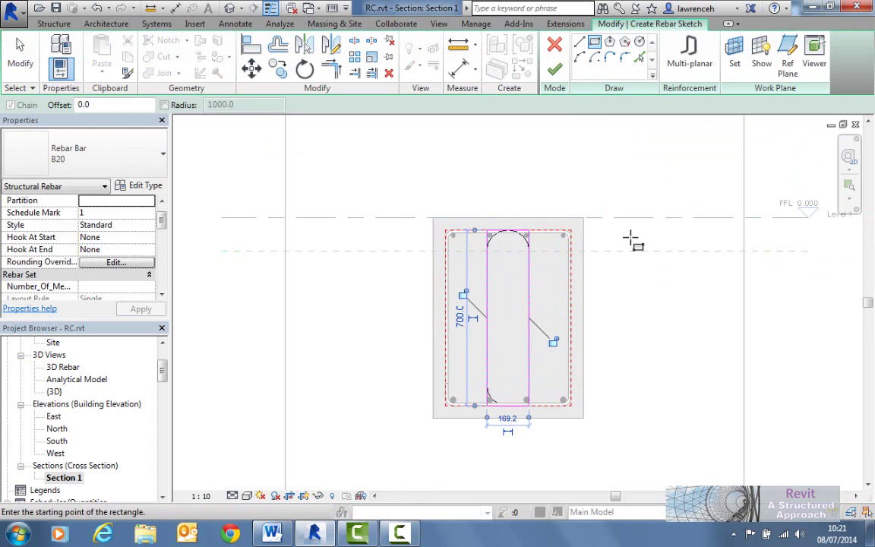
{"action": "left_click", "coordinate": [104, 153]}
{"action": "scroll", "coordinate": [61, 219], "scroll_direction": "up", "scroll_amount": 1}
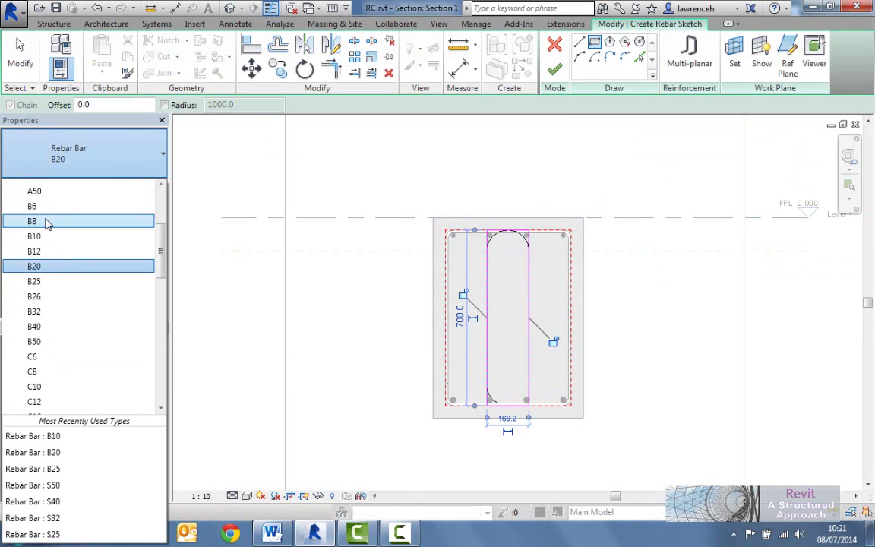
{"action": "left_click", "coordinate": [47, 224]}
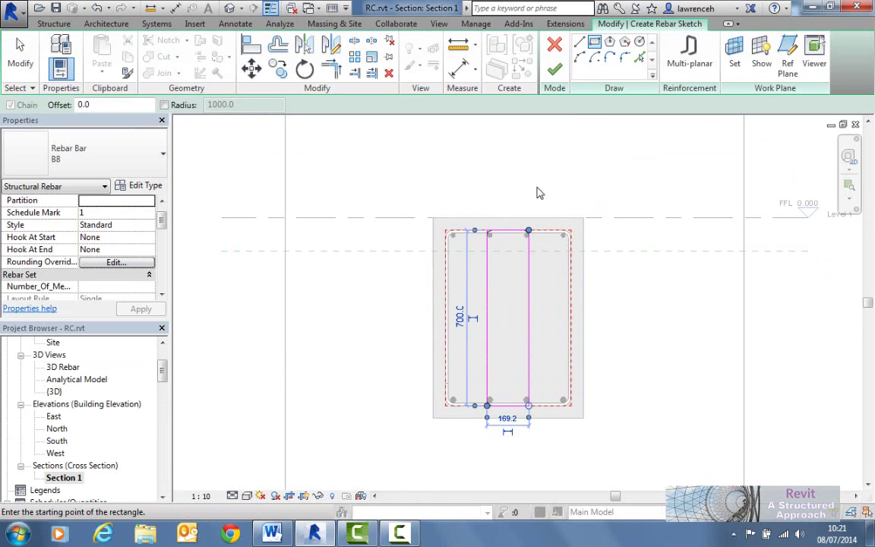
{"action": "left_click", "coordinate": [555, 69]}
{"action": "key", "text": "Escape"}
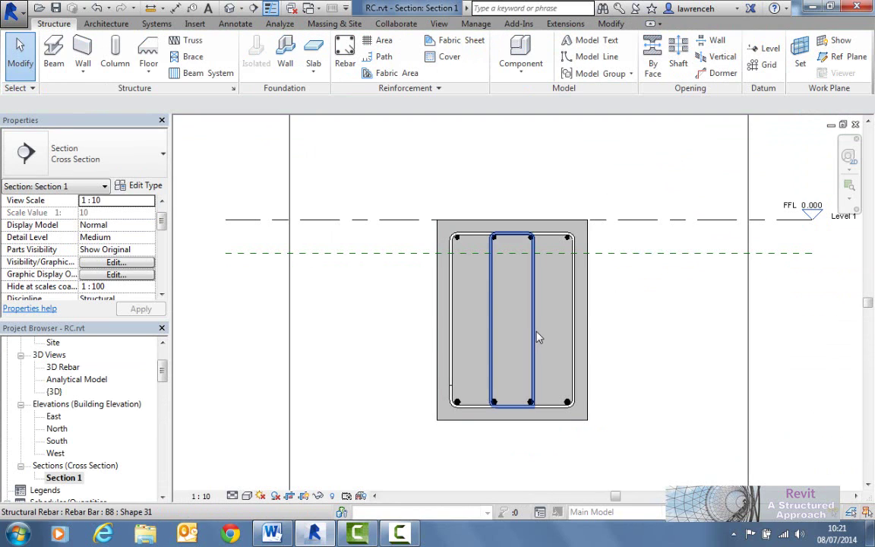
{"action": "left_click", "coordinate": [411, 89]}
- Rename <Unassigned> to RC BEAM 01, merging the numbering partitions
{"action": "left_click", "coordinate": [403, 137]}
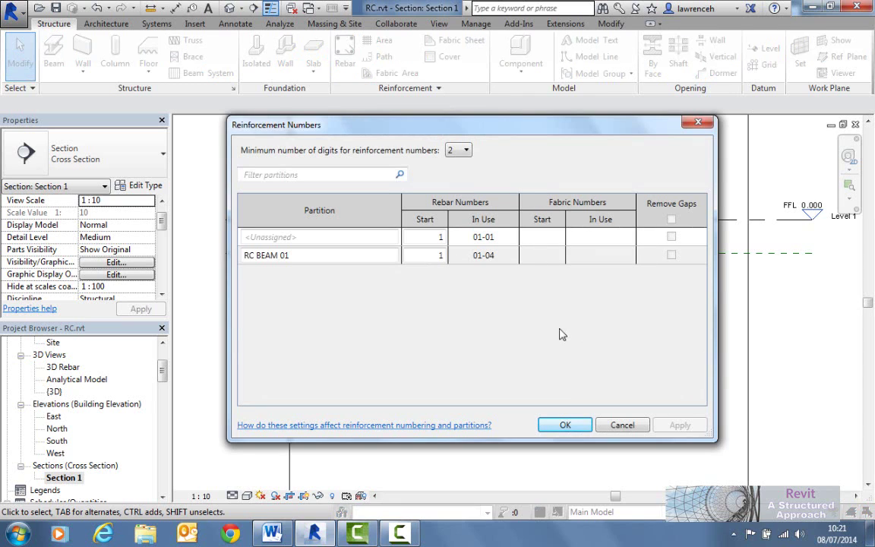
{"action": "left_click", "coordinate": [304, 256]}
{"action": "key", "text": "ctrl+c"}
{"action": "left_click", "coordinate": [276, 237]}
{"action": "key", "text": "ctrl+v"}
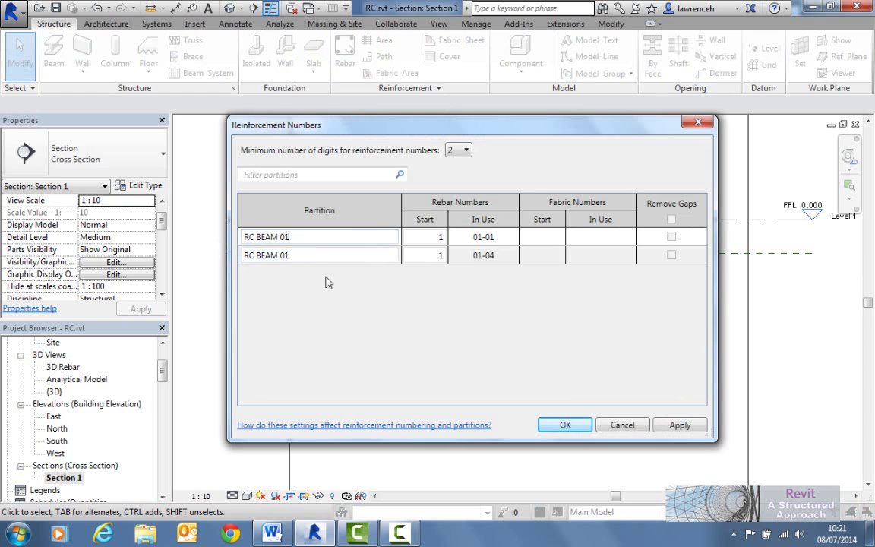
{"action": "left_click", "coordinate": [679, 426]}
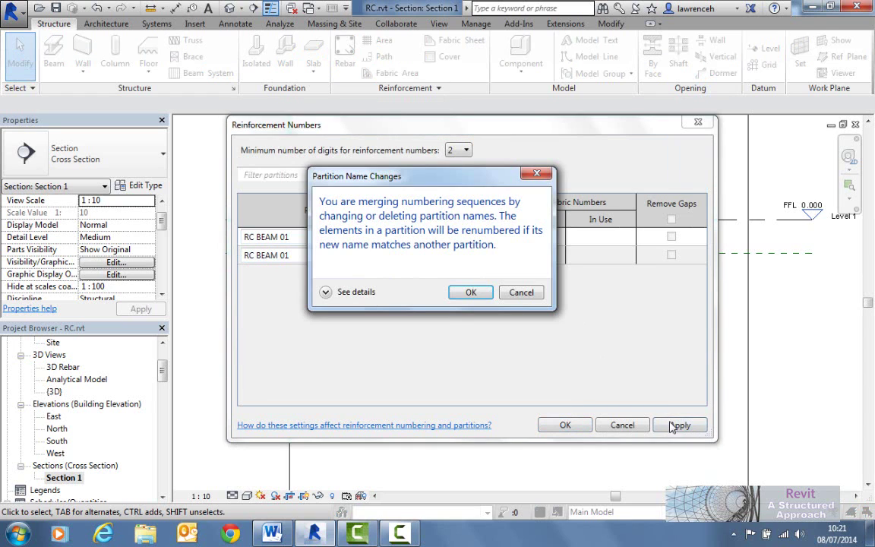
{"action": "left_click", "coordinate": [470, 293]}
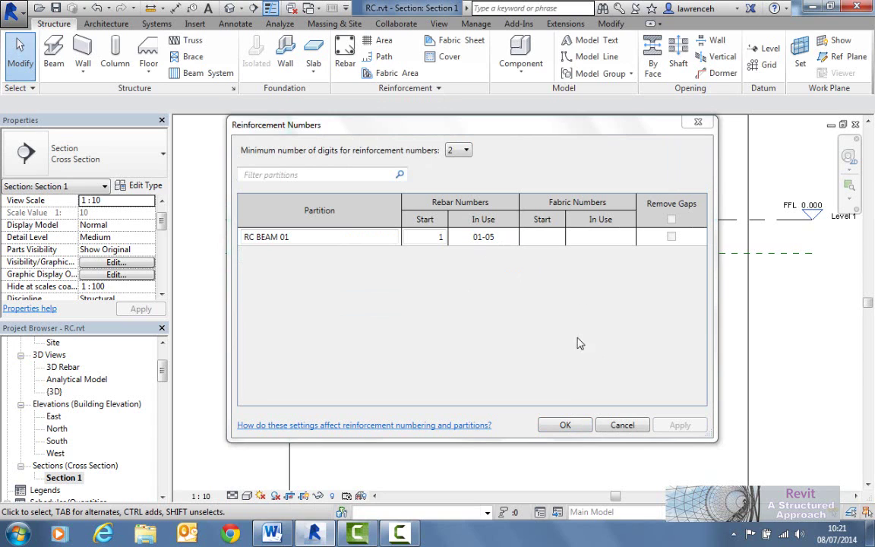
{"action": "left_click", "coordinate": [565, 426]}
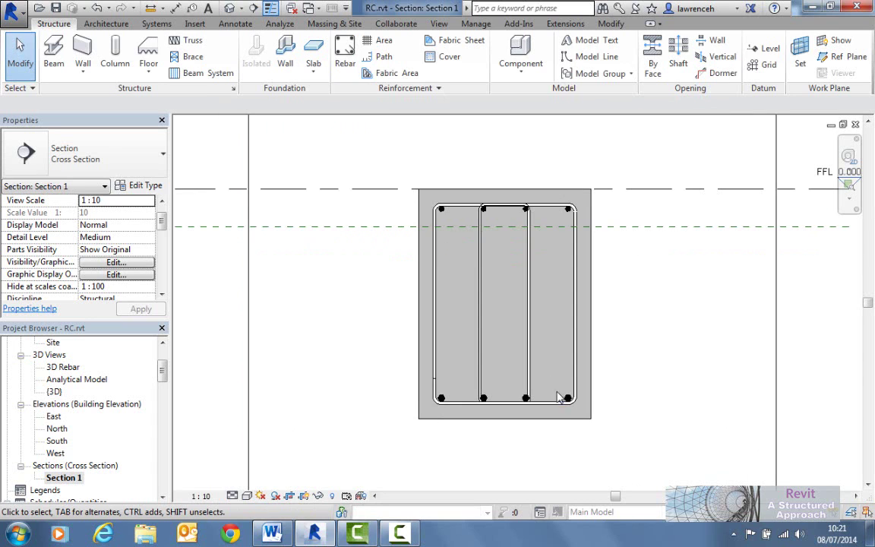
- Remove the extra inner link rebar from the beam section
{"action": "left_click", "coordinate": [528, 341]}
{"action": "key", "text": "Escape"}
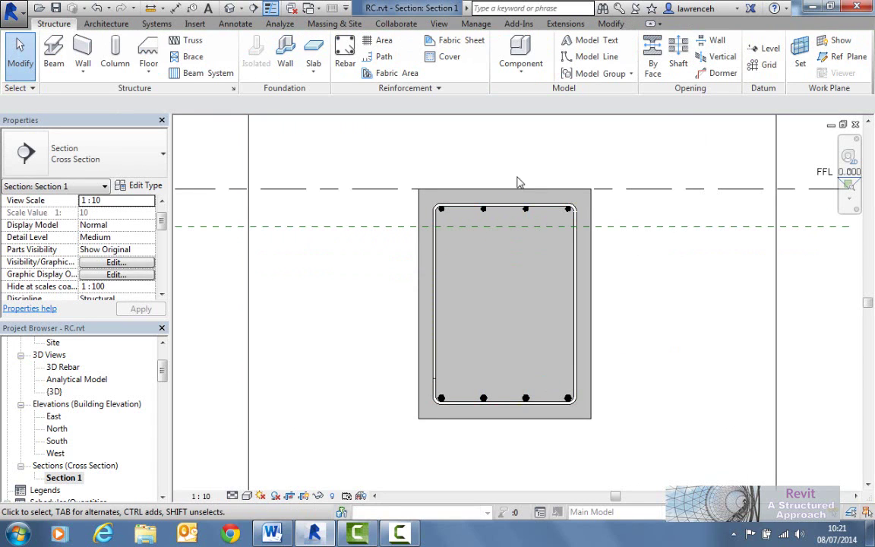
{"action": "left_click", "coordinate": [379, 87]}
- Check that RC BEAM 01 uses rebar numbers 01-04 in Reinforcement Numbers
{"action": "left_click", "coordinate": [375, 137]}
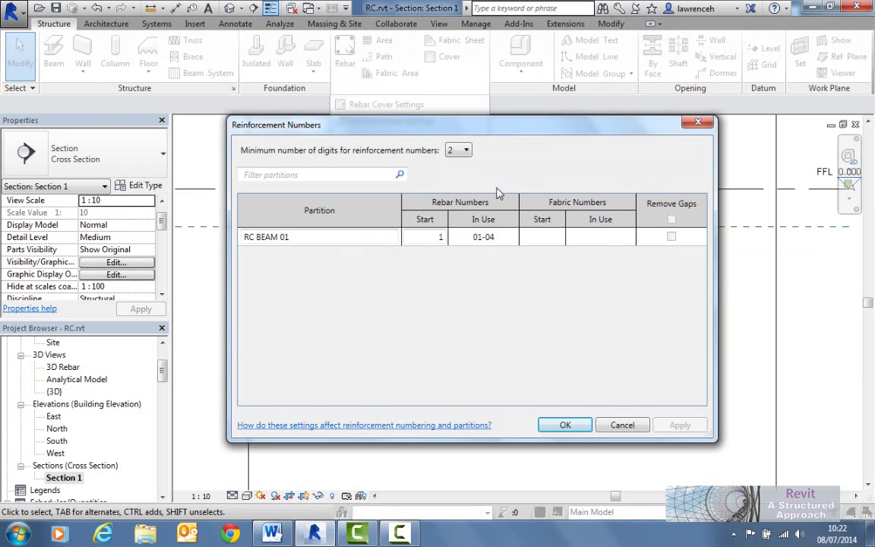
{"action": "left_click", "coordinate": [492, 238]}
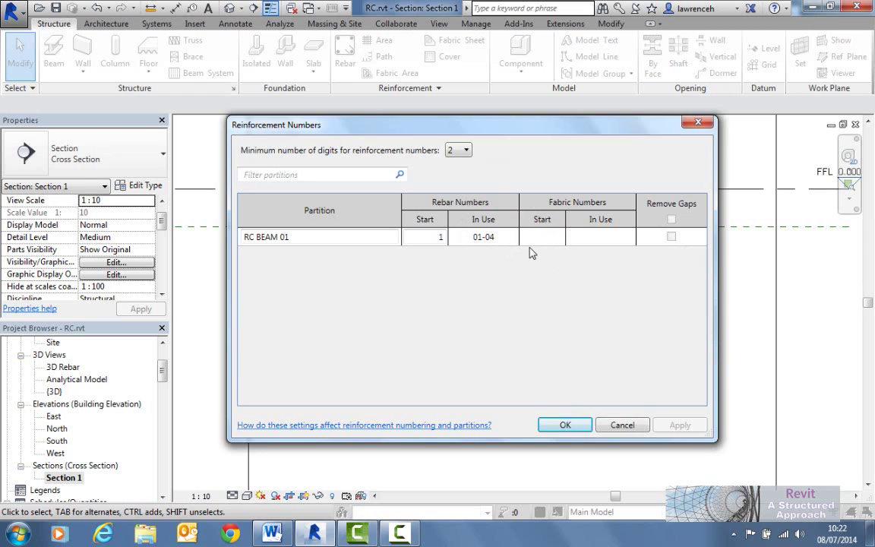
{"action": "left_click", "coordinate": [575, 431]}
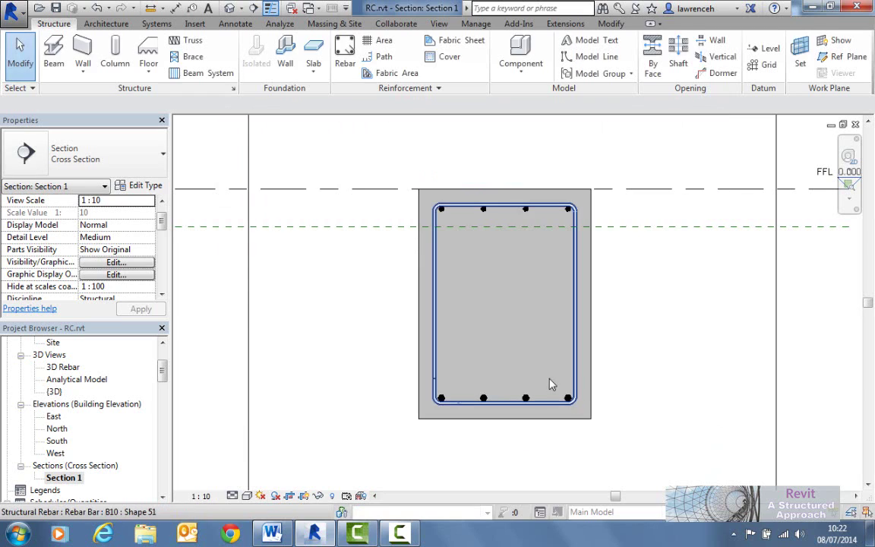
- Open the Rebar Schedule from Schedules/Quantities in the Project Browser
{"action": "scroll", "coordinate": [613, 303], "scroll_direction": "down", "scroll_amount": 3}
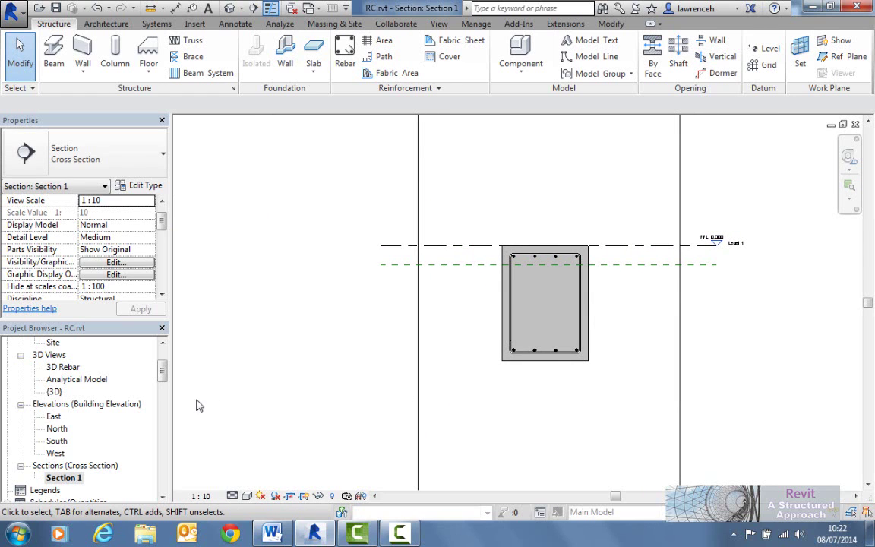
{"action": "scroll", "coordinate": [165, 372], "scroll_direction": "down", "scroll_amount": 3}
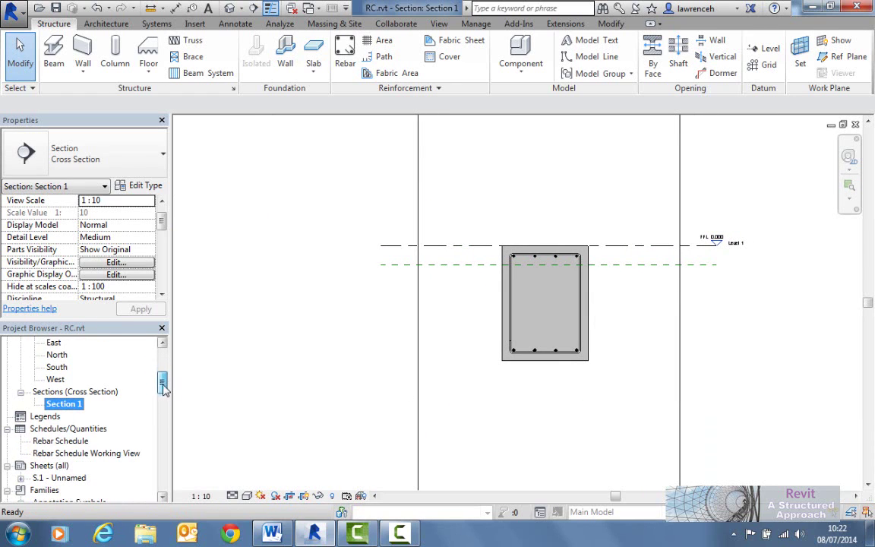
{"action": "left_click", "coordinate": [61, 440]}
{"action": "double_click", "coordinate": [76, 444]}
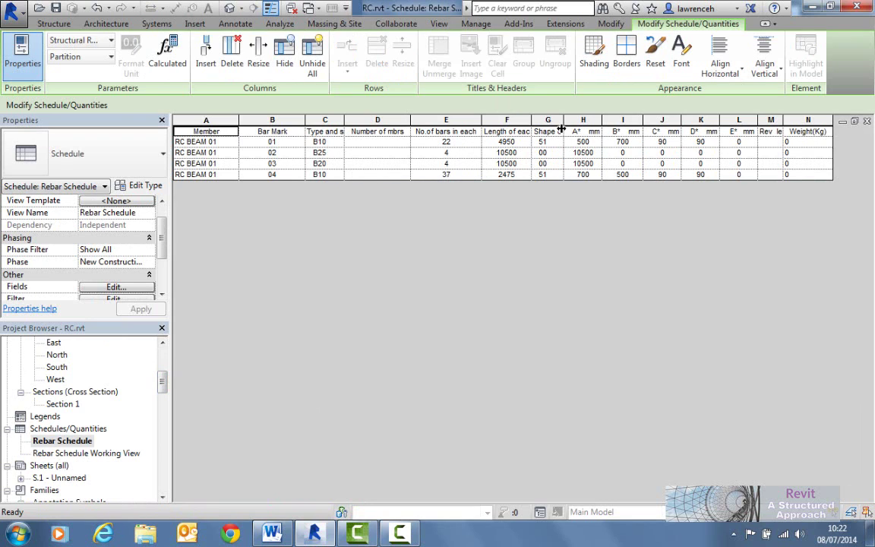
- Widen the Shape code column by dragging the G/H column border right
{"action": "left_click_drag", "start_coordinate": [564, 116], "coordinate": [583, 115]}
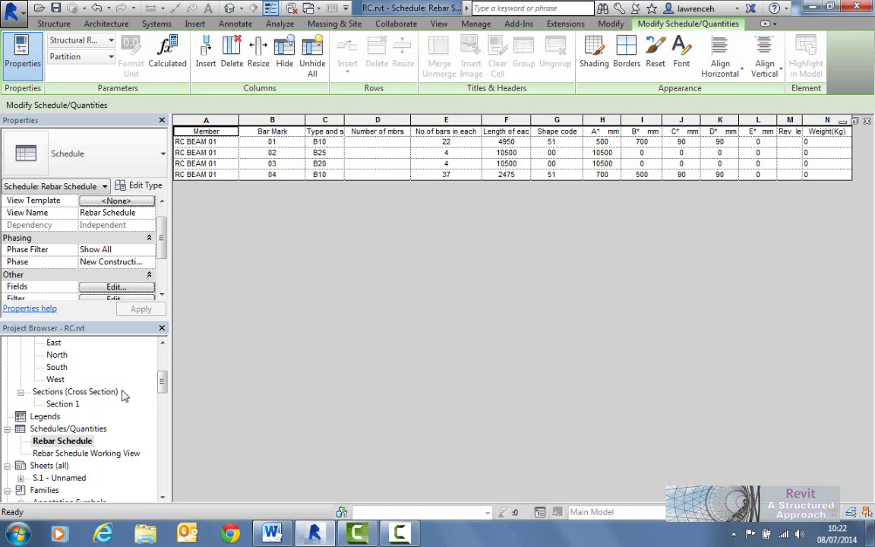
{"action": "scroll", "coordinate": [144, 335], "scroll_direction": "up", "scroll_amount": 4}
- Open the Level 1 structural plan and start creating a floor
{"action": "double_click", "coordinate": [60, 367]}
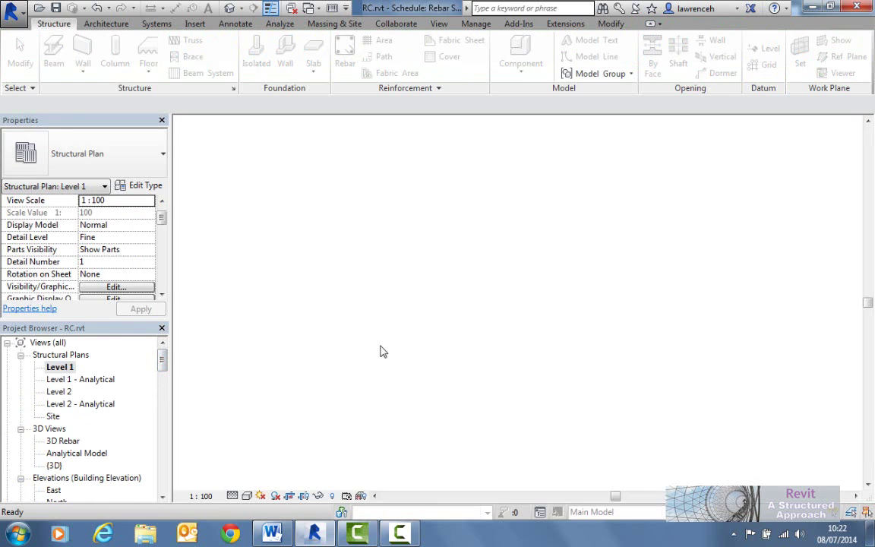
{"action": "scroll", "coordinate": [518, 356], "scroll_direction": "down", "scroll_amount": 8}
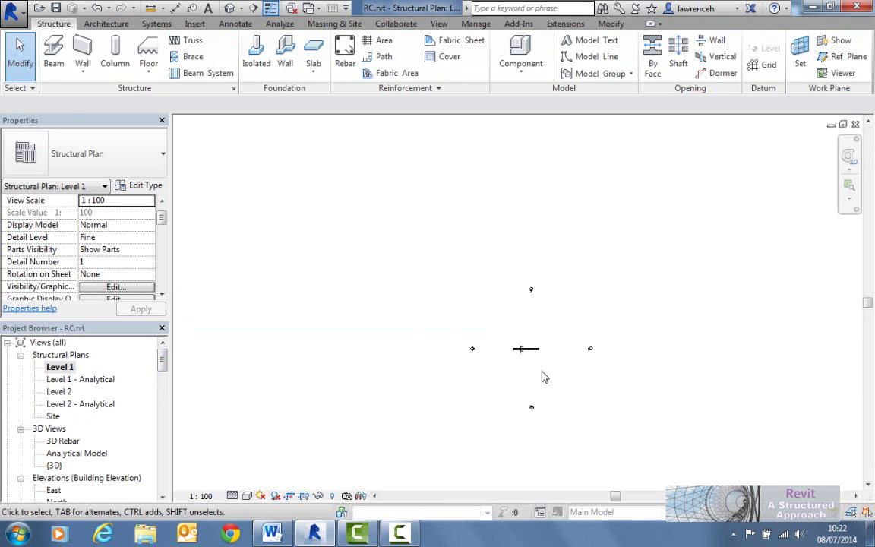
{"action": "scroll", "coordinate": [536, 371], "scroll_direction": "up", "scroll_amount": 3}
{"action": "scroll", "coordinate": [535, 367], "scroll_direction": "up", "scroll_amount": 2}
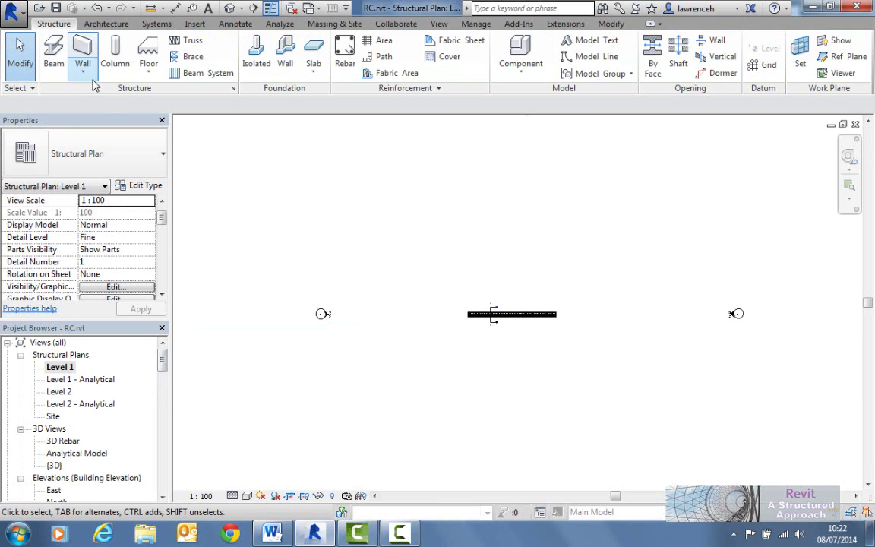
{"action": "left_click", "coordinate": [154, 76]}
{"action": "left_click", "coordinate": [163, 96]}
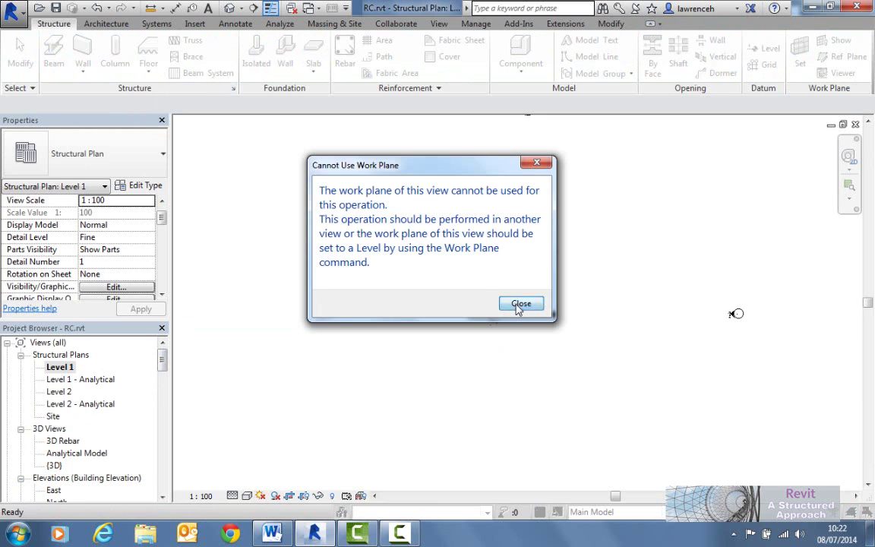
- Dismiss the work plane warning and set Level : Level 1 as the work plane
{"action": "left_click", "coordinate": [465, 278]}
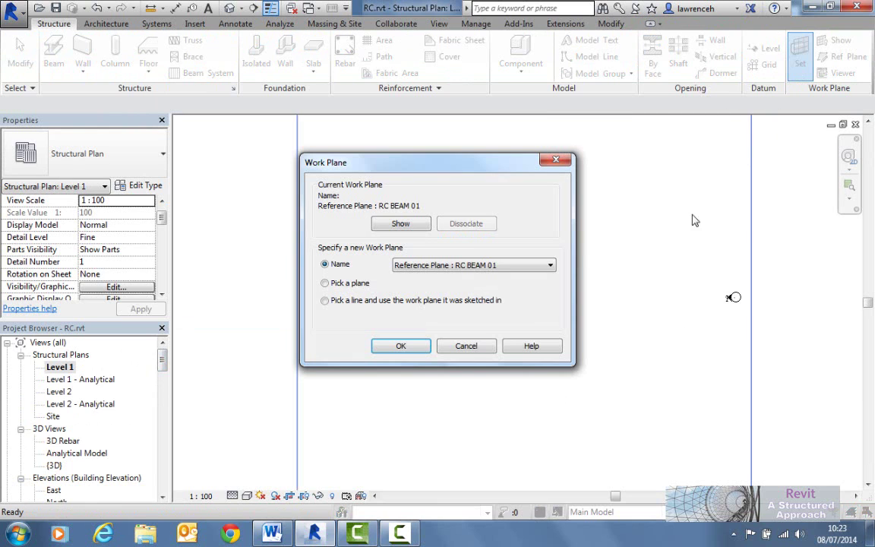
{"action": "left_click", "coordinate": [497, 266]}
{"action": "left_click", "coordinate": [425, 277]}
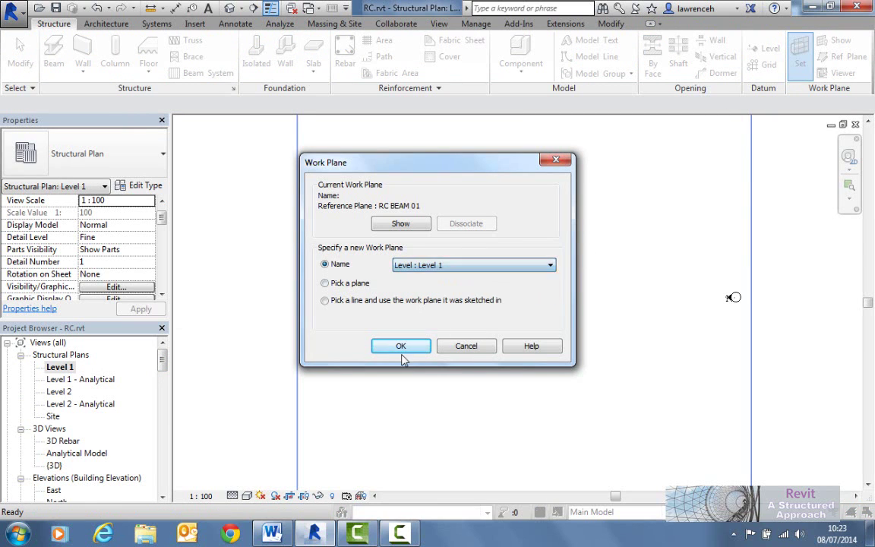
{"action": "left_click", "coordinate": [401, 346]}
{"action": "middle_click_drag", "start_coordinate": [539, 331], "coordinate": [536, 296]}
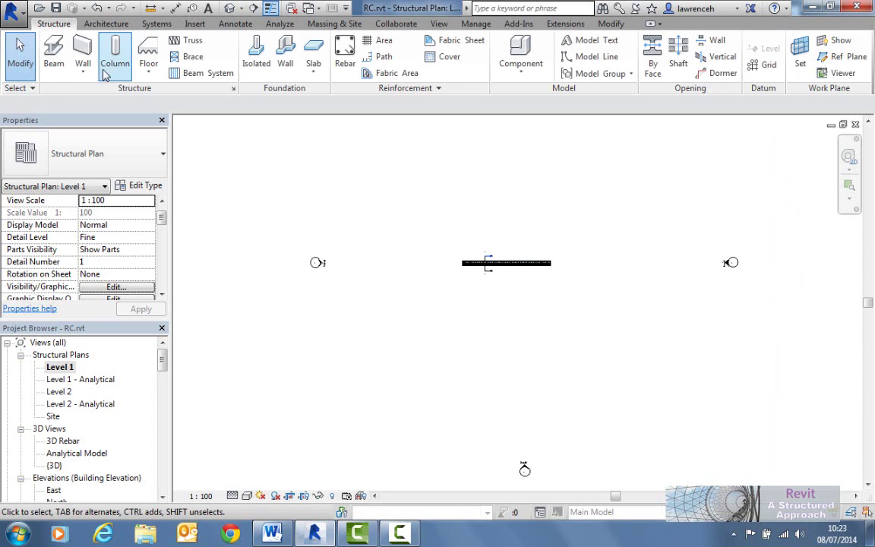
- Sketch a rectangular RC SLAB 225 structural floor, about 9600 x 6000, then select it
{"action": "left_click", "coordinate": [148, 73]}
{"action": "left_click", "coordinate": [159, 94]}
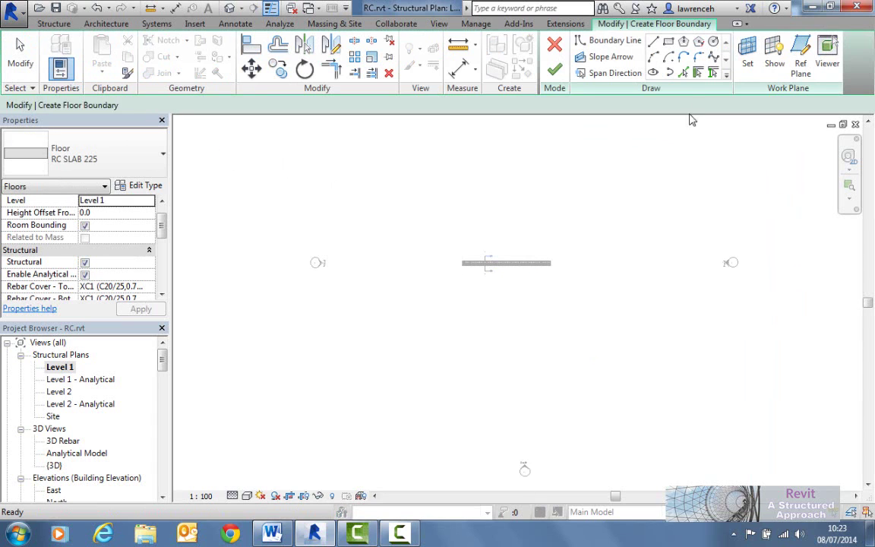
{"action": "left_click", "coordinate": [668, 41]}
{"action": "left_click", "coordinate": [500, 283]}
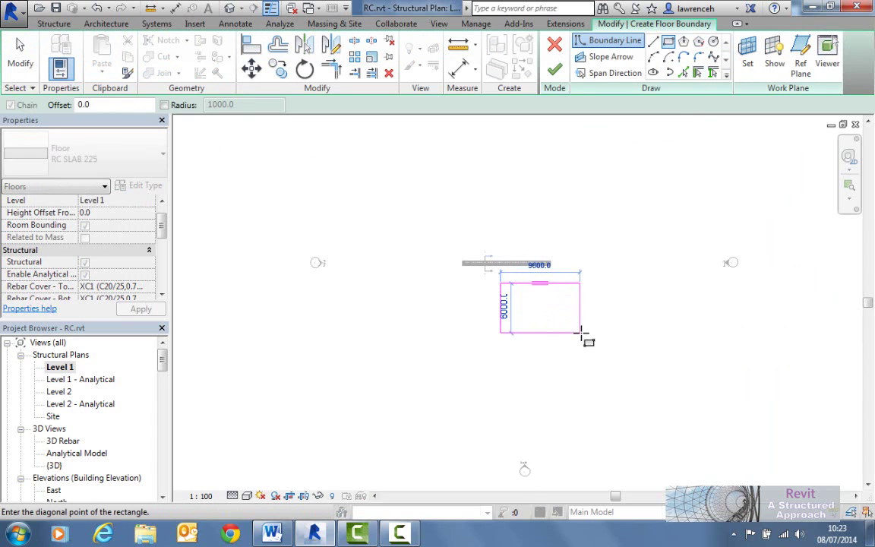
{"action": "left_click", "coordinate": [581, 332]}
{"action": "left_click", "coordinate": [555, 69]}
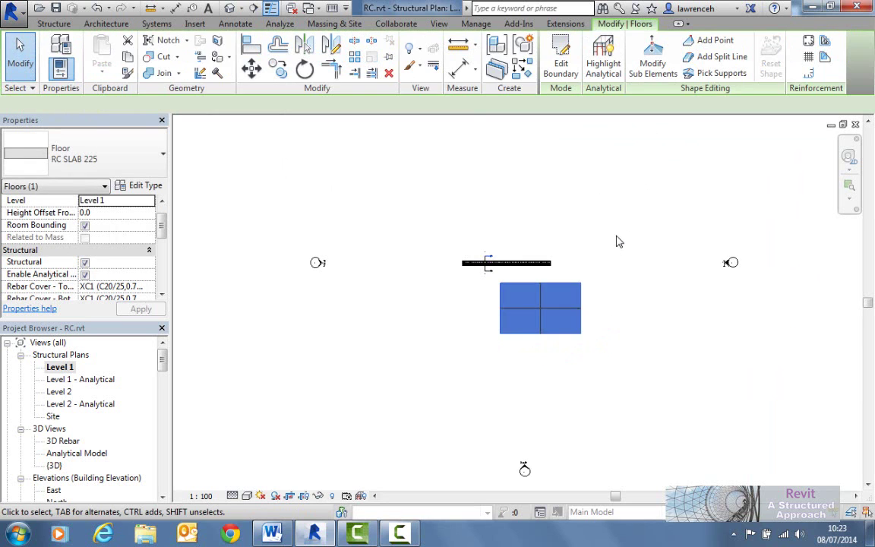
{"action": "key", "text": "Escape"}
{"action": "scroll", "coordinate": [533, 287], "scroll_direction": "up", "scroll_amount": 4}
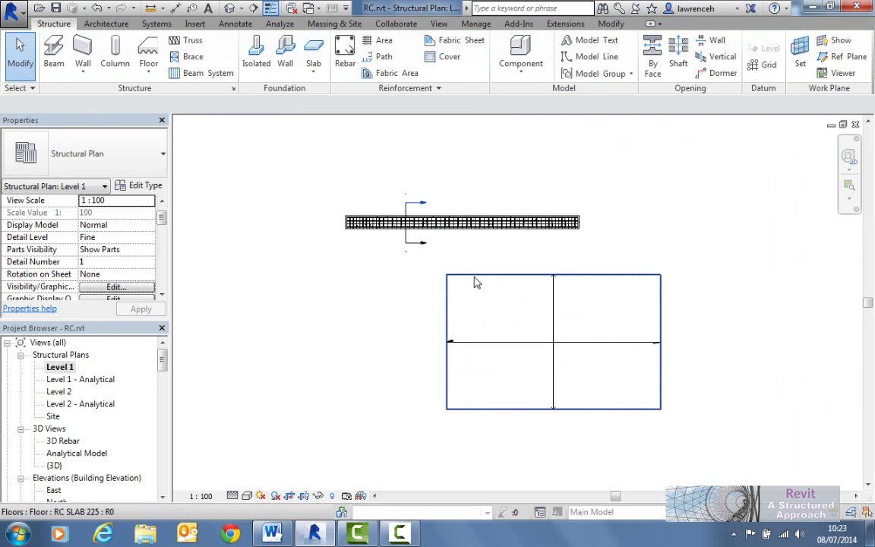
{"action": "left_click", "coordinate": [473, 282]}
- Choose straight Rebar Shape 00 and set the work plane to Reference Plane : RC BEAM
{"action": "middle_click_drag", "start_coordinate": [709, 171], "coordinate": [719, 152]}
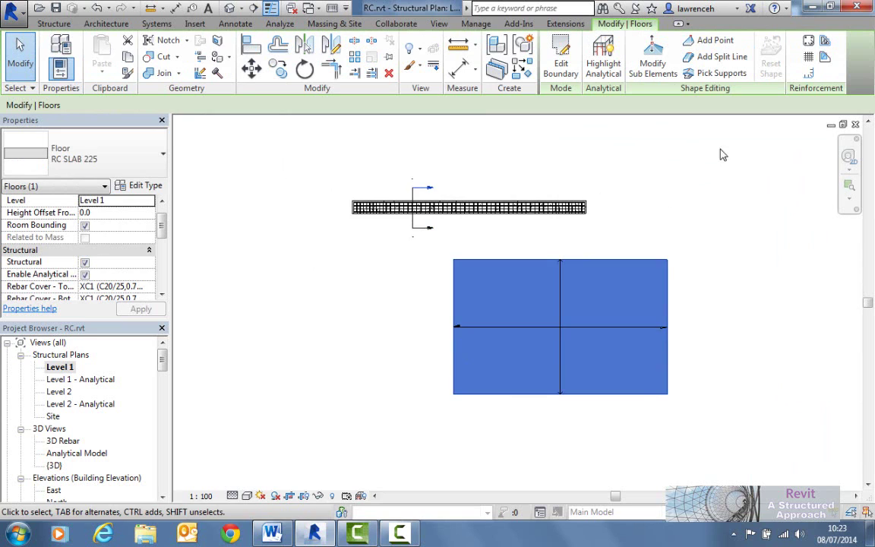
{"action": "left_click", "coordinate": [809, 42]}
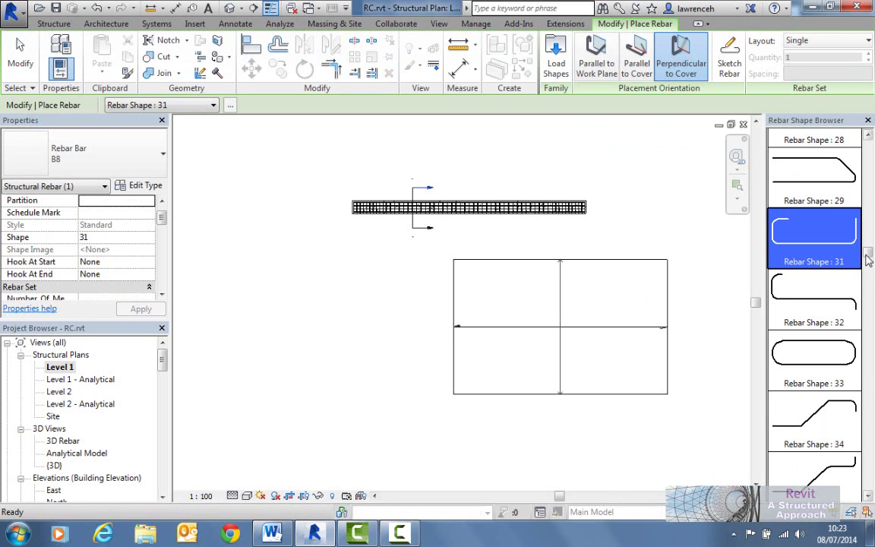
{"action": "scroll", "coordinate": [869, 190], "scroll_direction": "up", "scroll_amount": 5}
{"action": "scroll", "coordinate": [870, 190], "scroll_direction": "up", "scroll_amount": 3}
{"action": "left_click", "coordinate": [826, 178]}
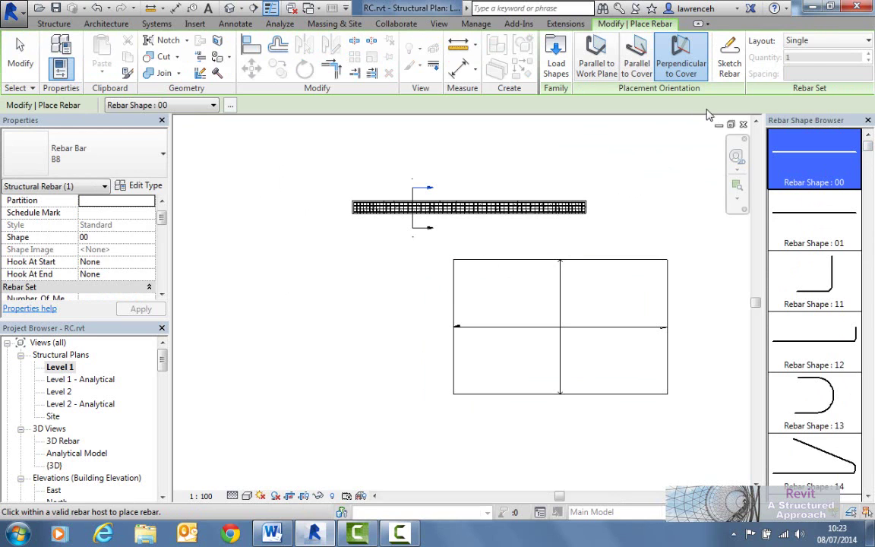
{"action": "key", "text": "Escape"}
{"action": "key", "text": "Escape"}
{"action": "left_click", "coordinate": [800, 53]}
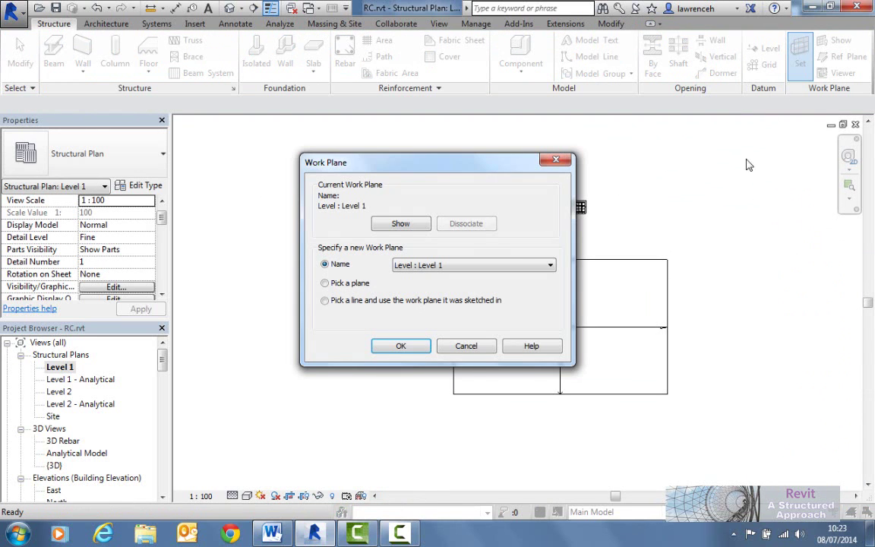
{"action": "left_click", "coordinate": [516, 265]}
{"action": "left_click", "coordinate": [449, 299]}
{"action": "left_click", "coordinate": [400, 346]}
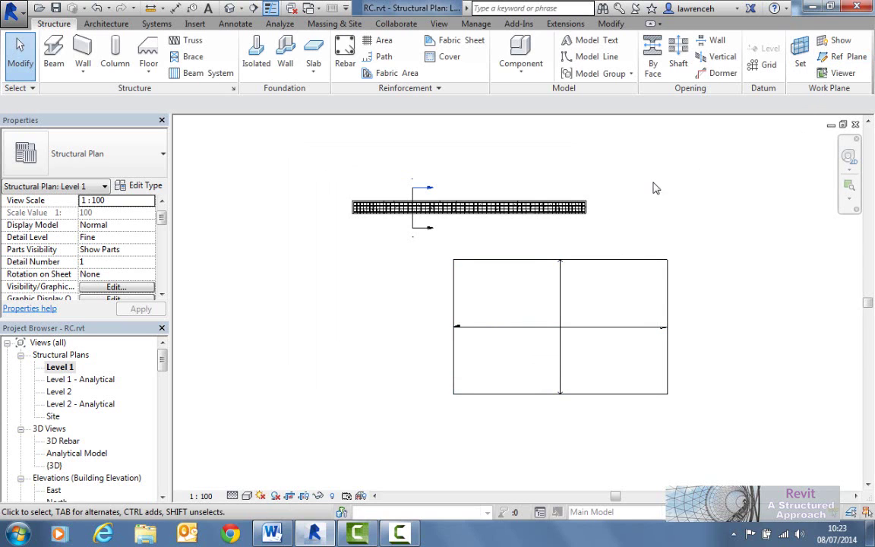
- Start rebar in the RC SLAB 225 floor with Parallel to Work Plane orientation
{"action": "left_click", "coordinate": [627, 261]}
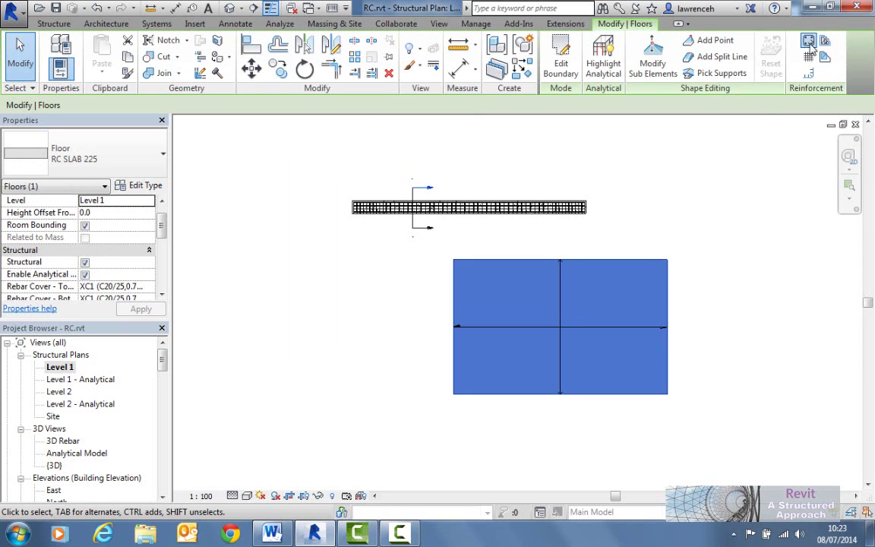
{"action": "left_click", "coordinate": [841, 55]}
{"action": "scroll", "coordinate": [469, 297], "scroll_direction": "up", "scroll_amount": 3}
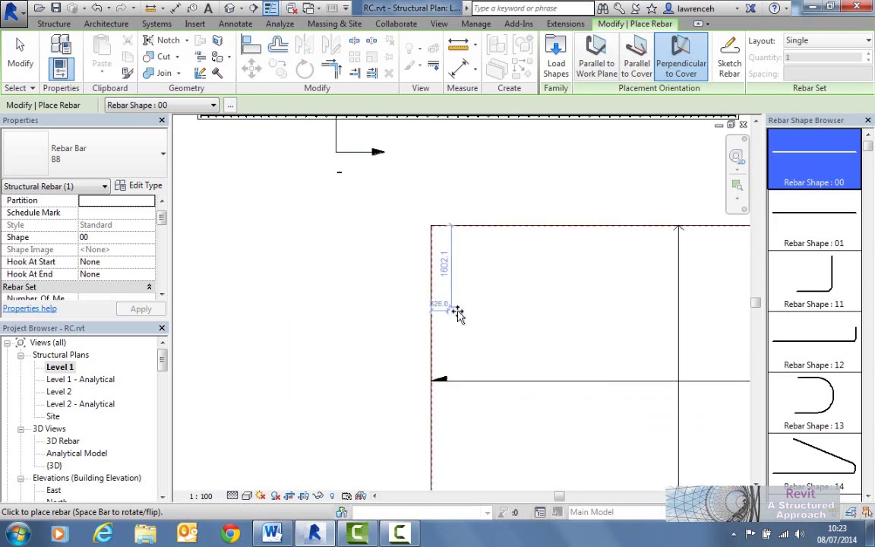
{"action": "scroll", "coordinate": [476, 309], "scroll_direction": "down", "scroll_amount": 2}
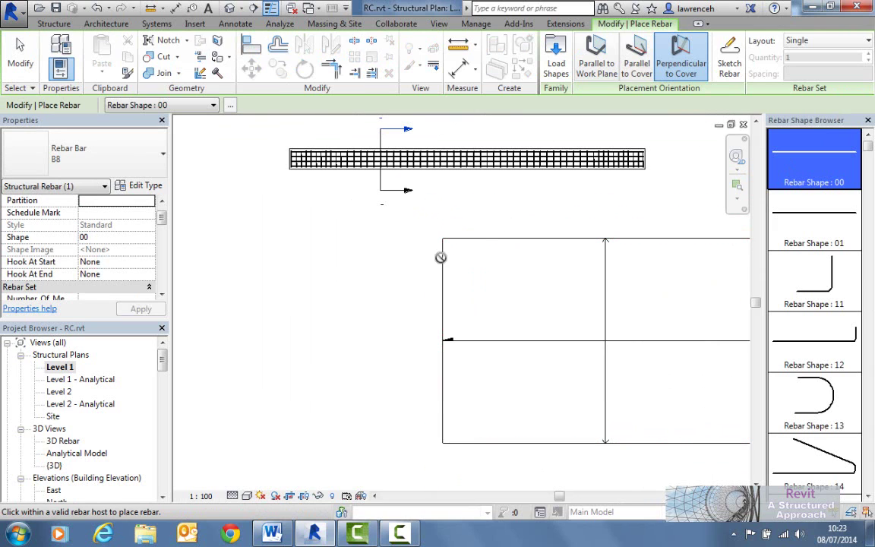
{"action": "key", "text": "space"}
{"action": "key", "text": "space"}
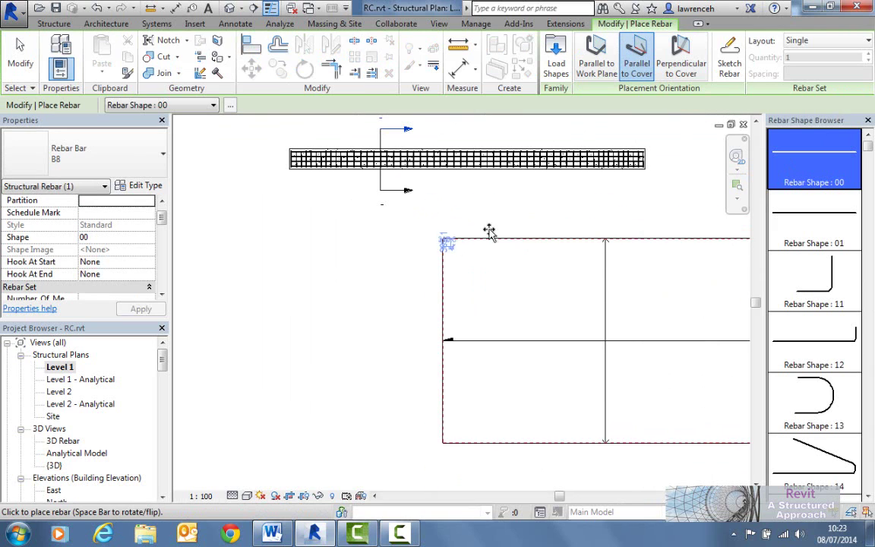
{"action": "key", "text": "space"}
- Place a straight bar along the slab's top edge and select it
{"action": "middle_click_drag", "start_coordinate": [508, 256], "coordinate": [408, 262]}
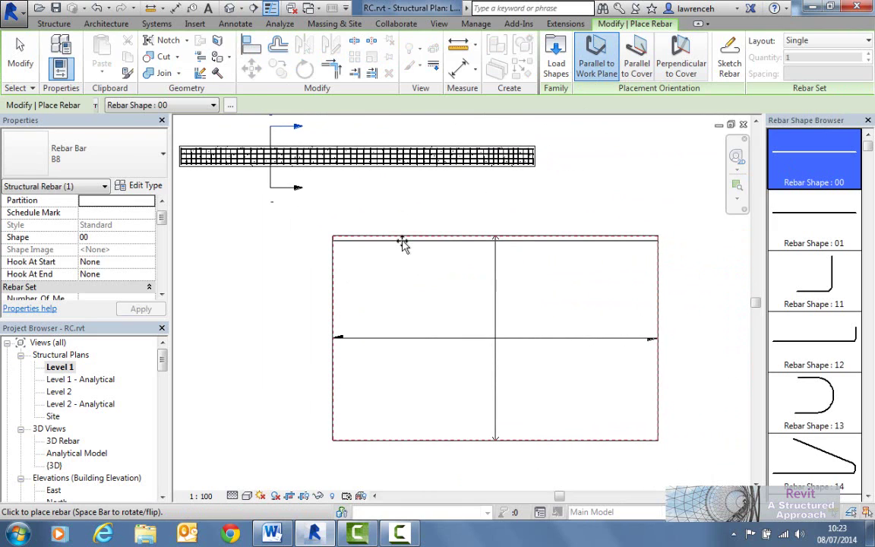
{"action": "left_click", "coordinate": [403, 241]}
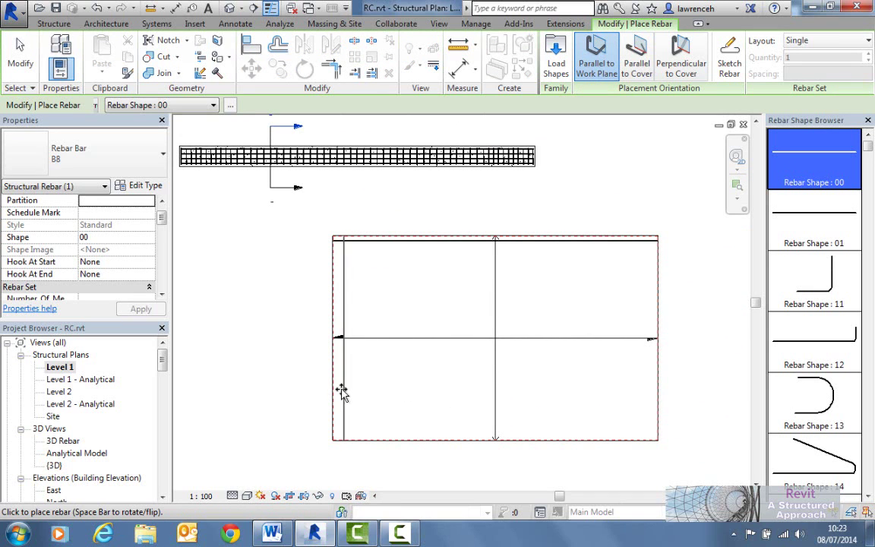
{"action": "key", "text": "Escape"}
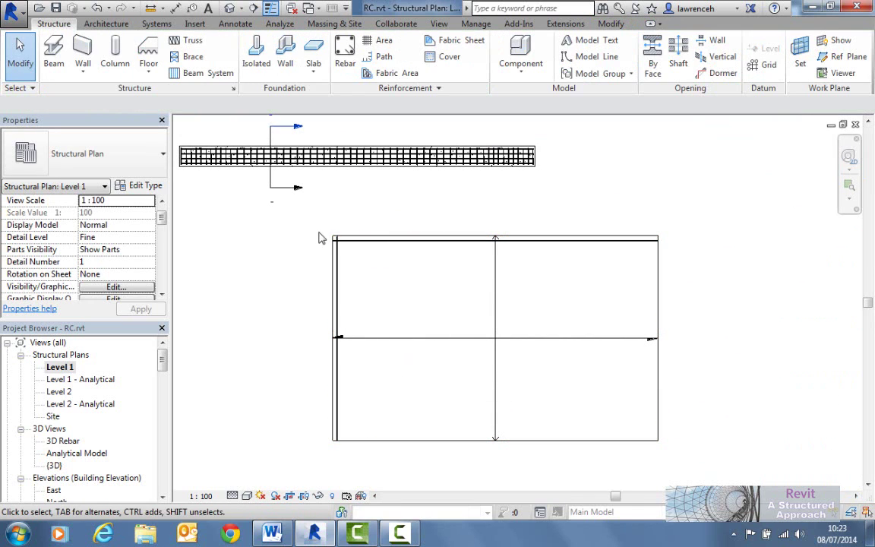
{"action": "scroll", "coordinate": [319, 236], "scroll_direction": "up", "scroll_amount": 3}
{"action": "left_click", "coordinate": [384, 253]}
{"action": "scroll", "coordinate": [442, 280], "scroll_direction": "down", "scroll_amount": 4}
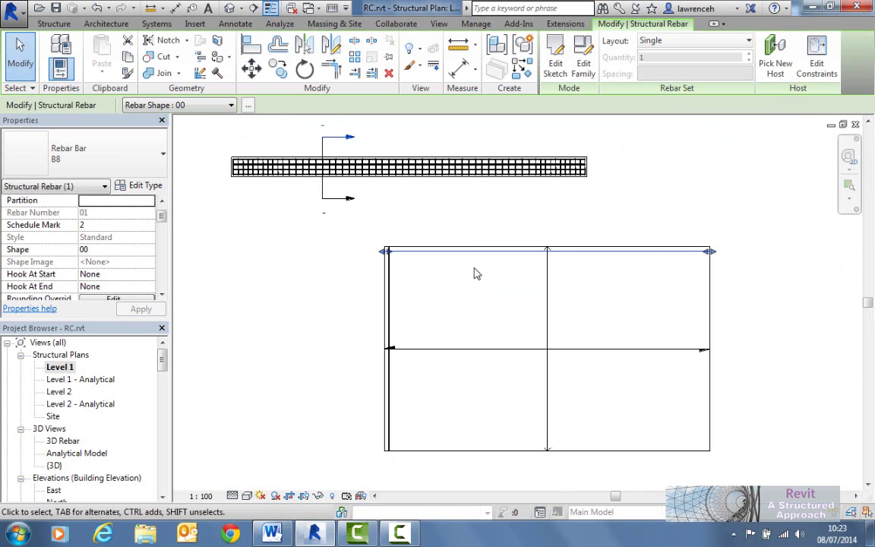
- Make the slab bar a B10 set with Maximum Spacing layout at 200 mm
{"action": "left_click", "coordinate": [676, 40]}
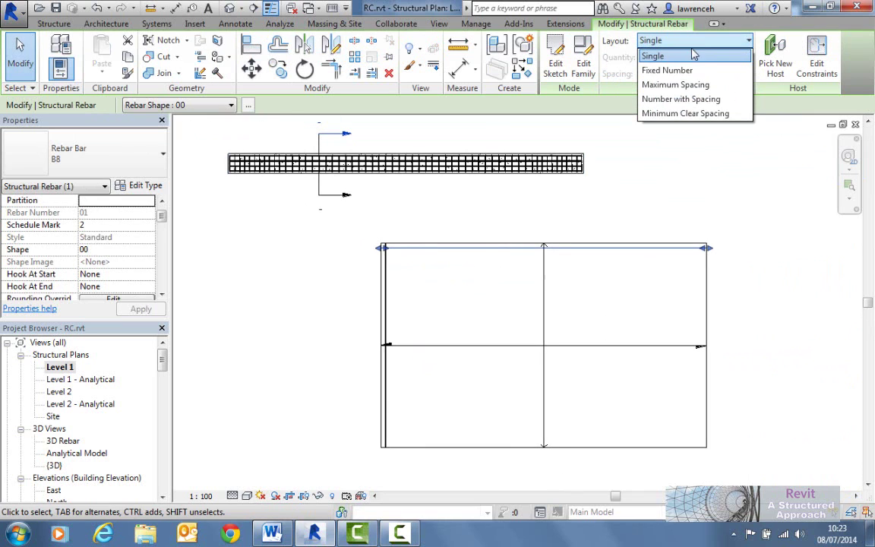
{"action": "left_click", "coordinate": [675, 84]}
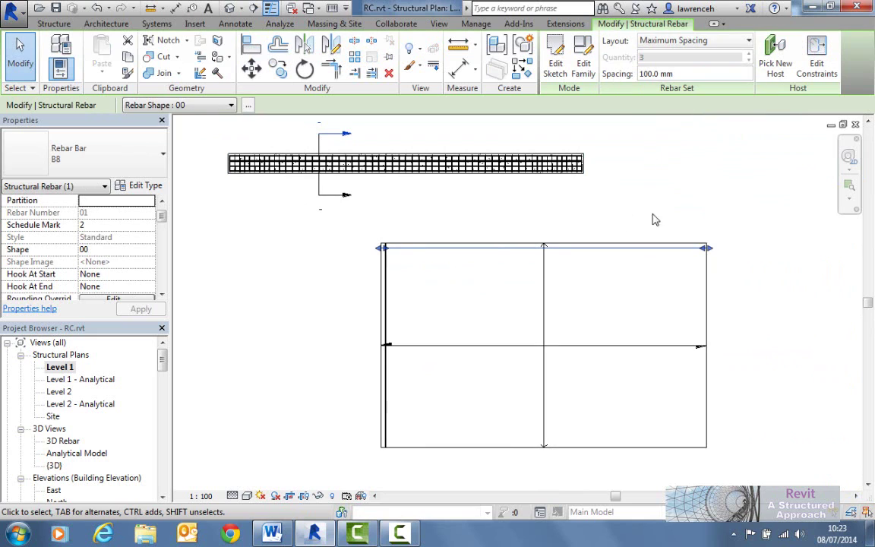
{"action": "left_click", "coordinate": [692, 71]}
{"action": "type", "text": "200"}
{"action": "key", "text": "Return"}
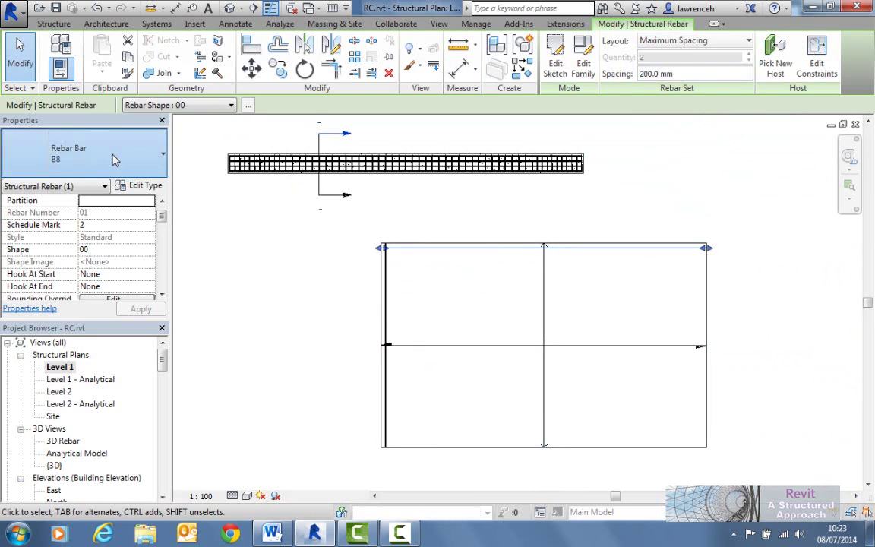
{"action": "left_click", "coordinate": [161, 156]}
{"action": "left_click", "coordinate": [65, 216]}
- Drag the section line across the slab's left side
{"action": "left_click", "coordinate": [448, 328]}
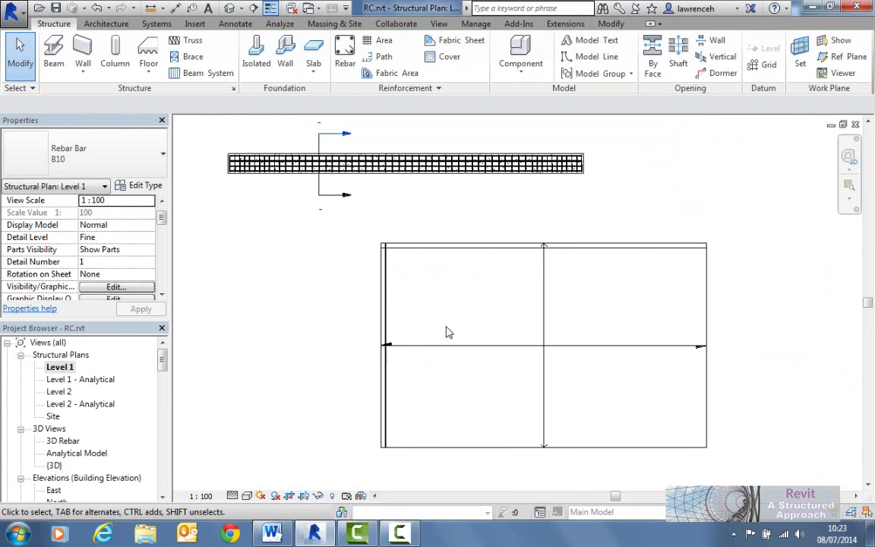
{"action": "left_click", "coordinate": [461, 280]}
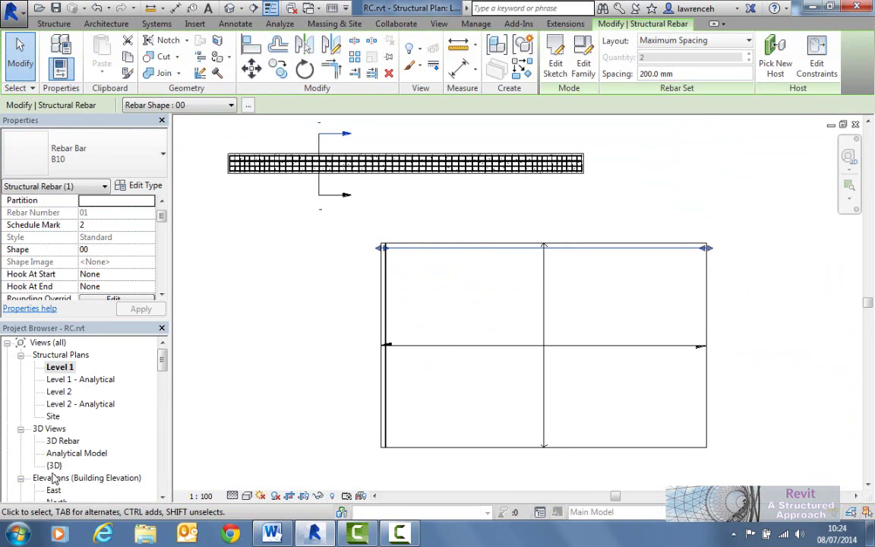
{"action": "left_click", "coordinate": [312, 199]}
{"action": "left_click_drag", "start_coordinate": [319, 192], "coordinate": [390, 250]}
{"action": "left_click", "coordinate": [504, 248]}
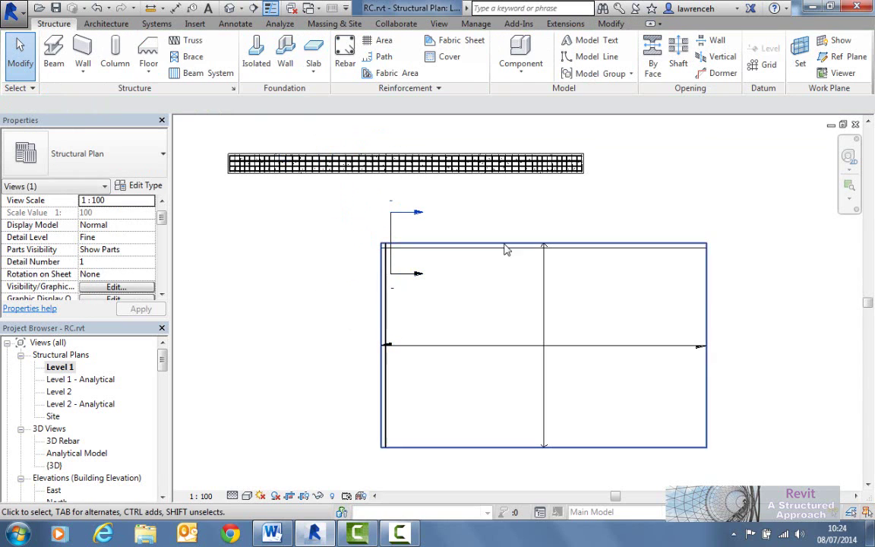
- In Section 1, rotate the slab rebar set by 90° so the bars lie flat
{"action": "double_click", "coordinate": [420, 214]}
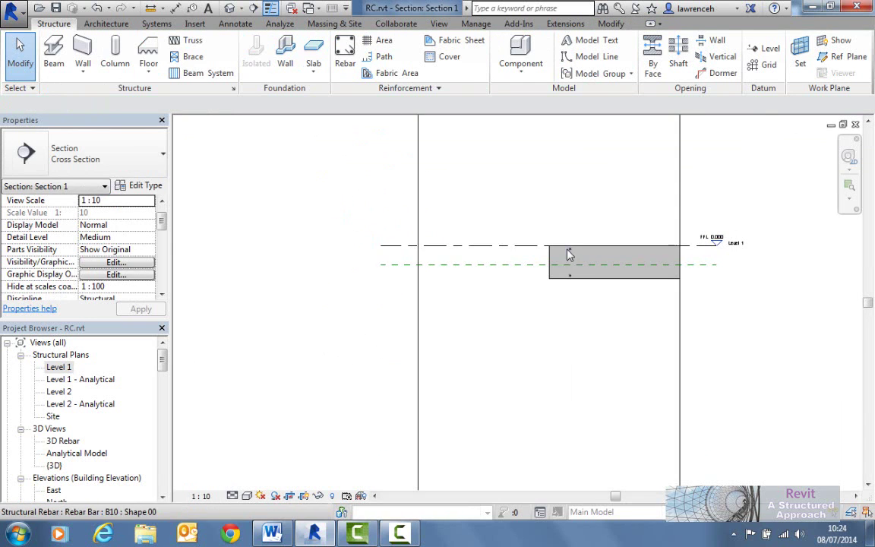
{"action": "scroll", "coordinate": [568, 252], "scroll_direction": "up", "scroll_amount": 4}
{"action": "left_click", "coordinate": [568, 349]}
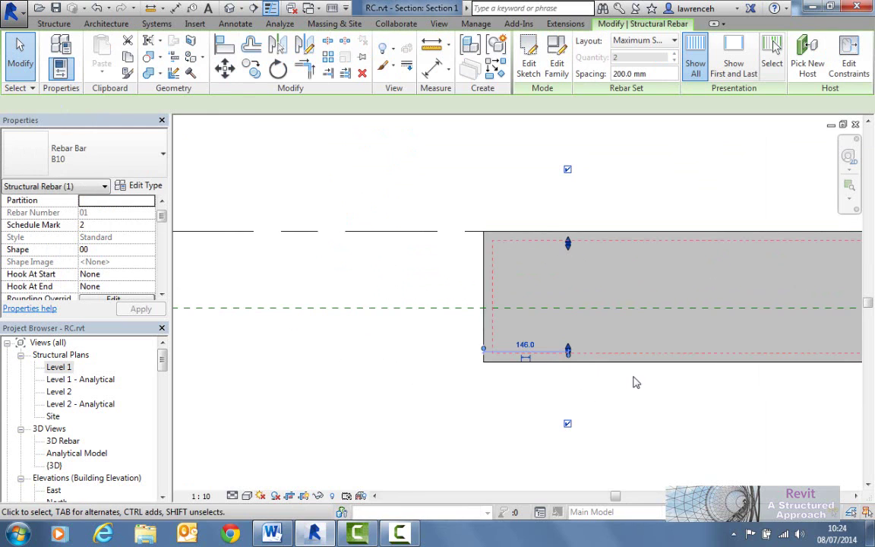
{"action": "left_click", "coordinate": [278, 68]}
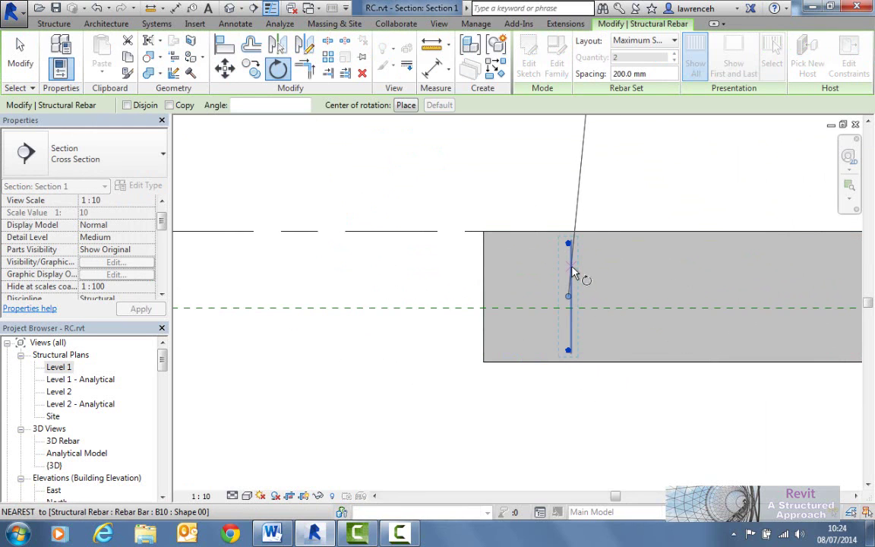
{"action": "left_click", "coordinate": [564, 188]}
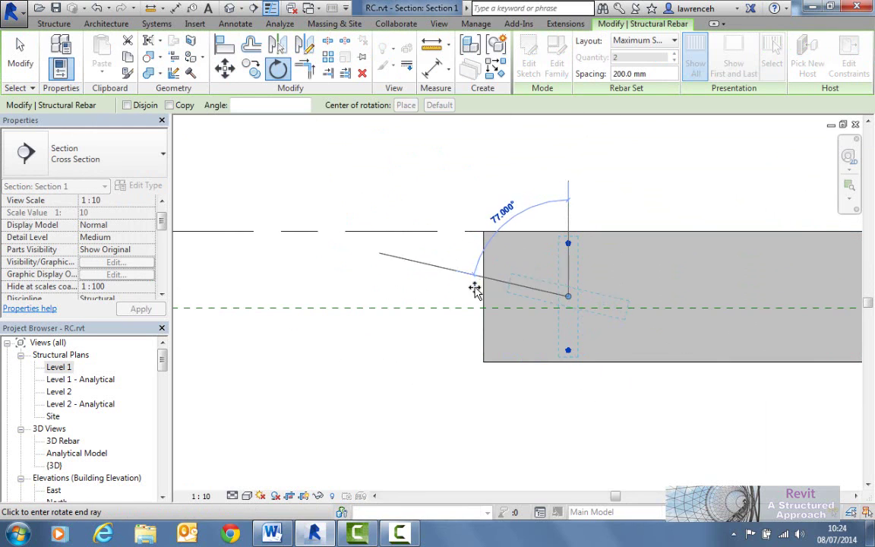
{"action": "left_click", "coordinate": [441, 300]}
- Stretch the bar set's extent to 215.0, then return to the Level 1 plan
{"action": "key", "text": "Escape"}
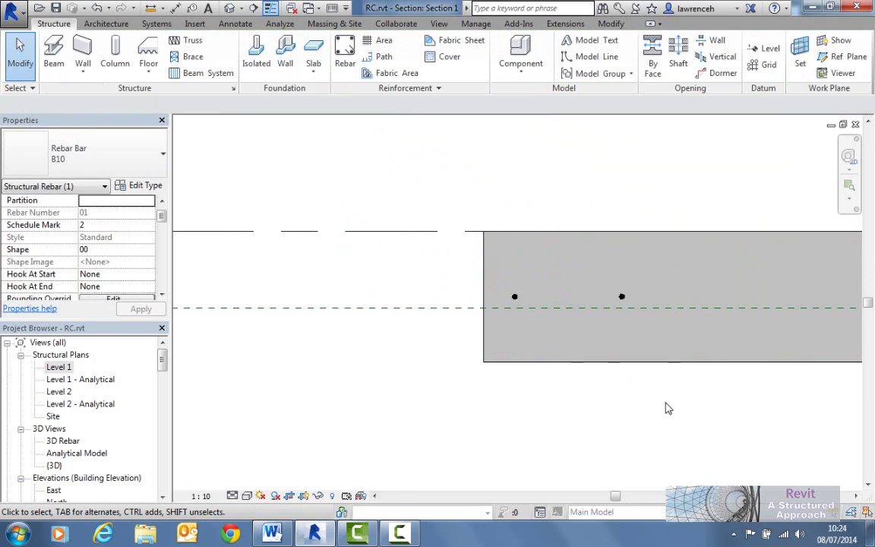
{"action": "left_click", "coordinate": [622, 297]}
{"action": "left_click_drag", "start_coordinate": [602, 253], "coordinate": [612, 244]}
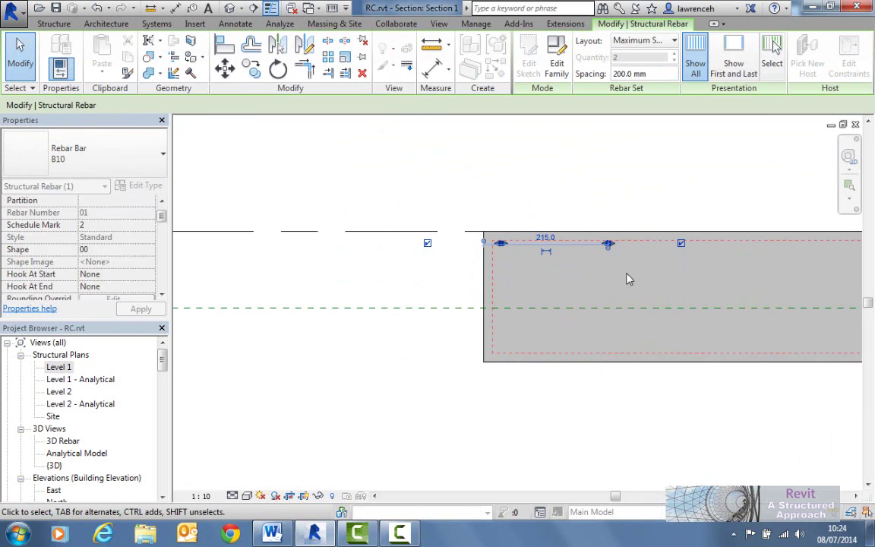
{"action": "key", "text": "Escape"}
{"action": "scroll", "coordinate": [612, 246], "scroll_direction": "up", "scroll_amount": 1}
{"action": "scroll", "coordinate": [612, 251], "scroll_direction": "down", "scroll_amount": 3}
{"action": "left_click", "coordinate": [554, 260]}
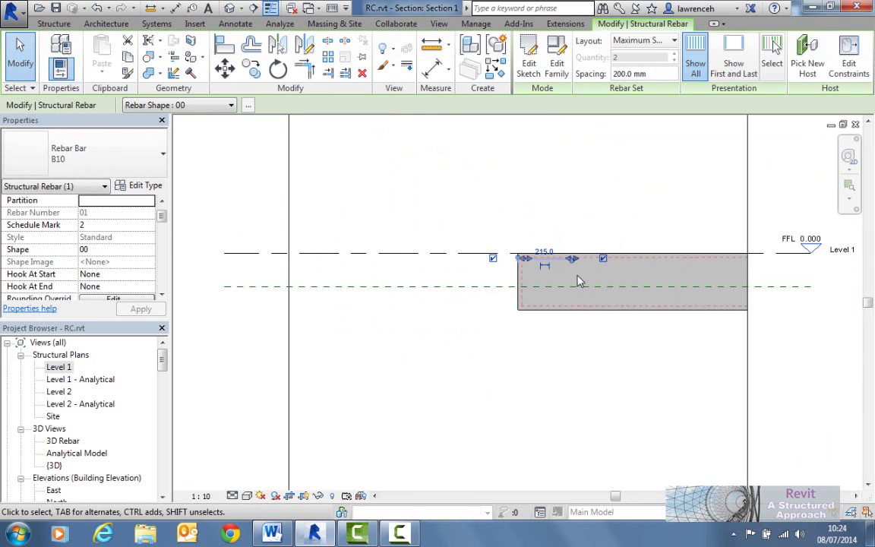
{"action": "double_click", "coordinate": [59, 366]}
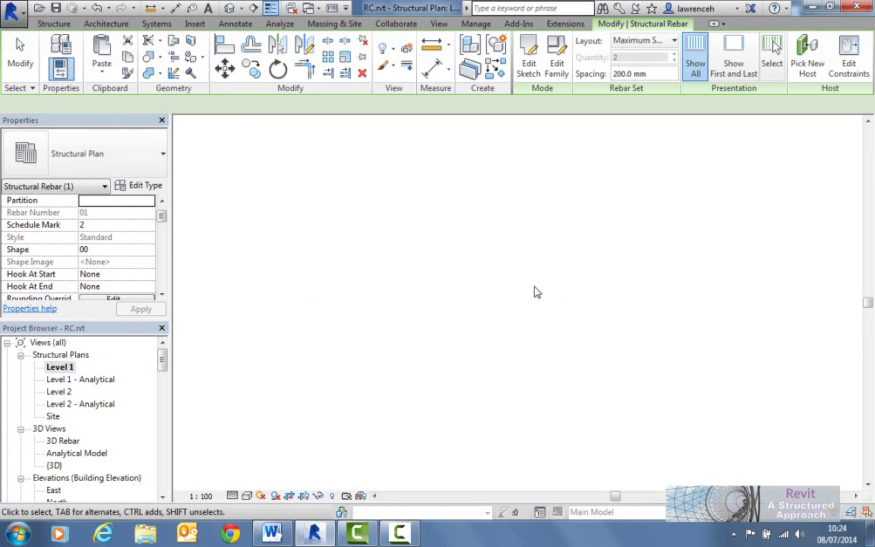
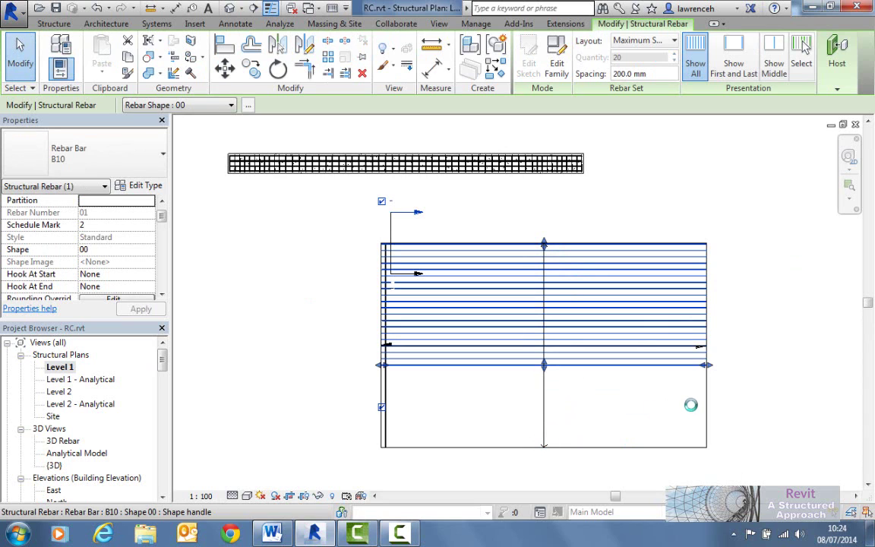
- Finish the 32-bar B10 slab set at 200 mm maximum spacing, recentre the plan and reselect it
{"action": "left_click", "coordinate": [729, 389]}
{"action": "scroll", "coordinate": [601, 416], "scroll_direction": "up", "scroll_amount": 1}
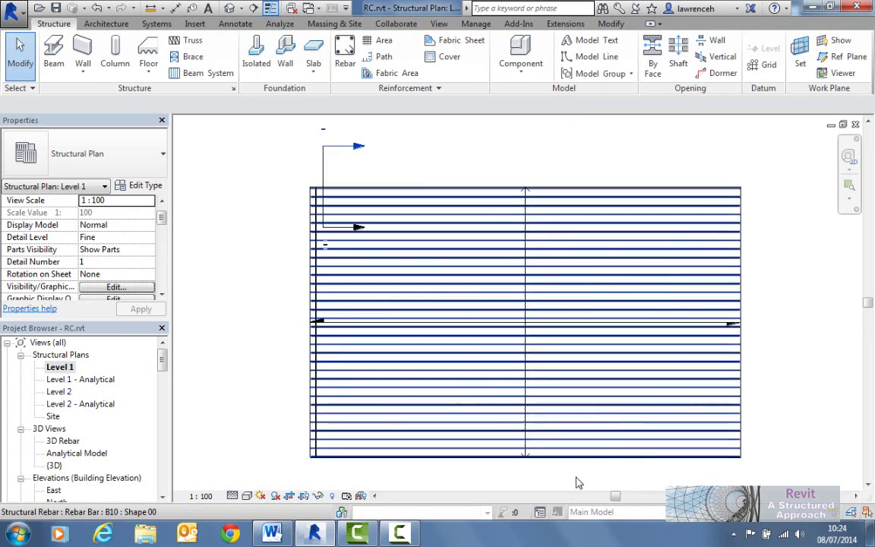
{"action": "middle_click_drag", "start_coordinate": [537, 462], "coordinate": [530, 434]}
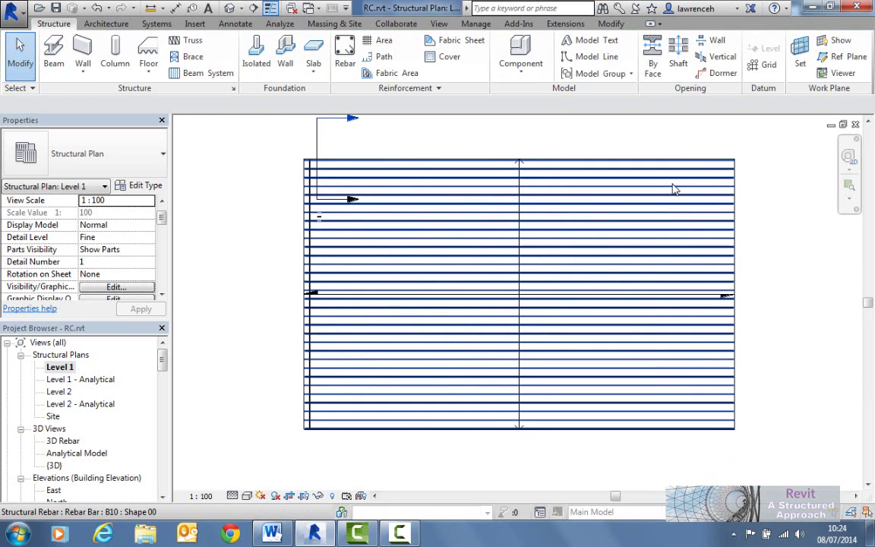
{"action": "left_click", "coordinate": [596, 213]}
{"action": "scroll", "coordinate": [619, 291], "scroll_direction": "down", "scroll_amount": 2}
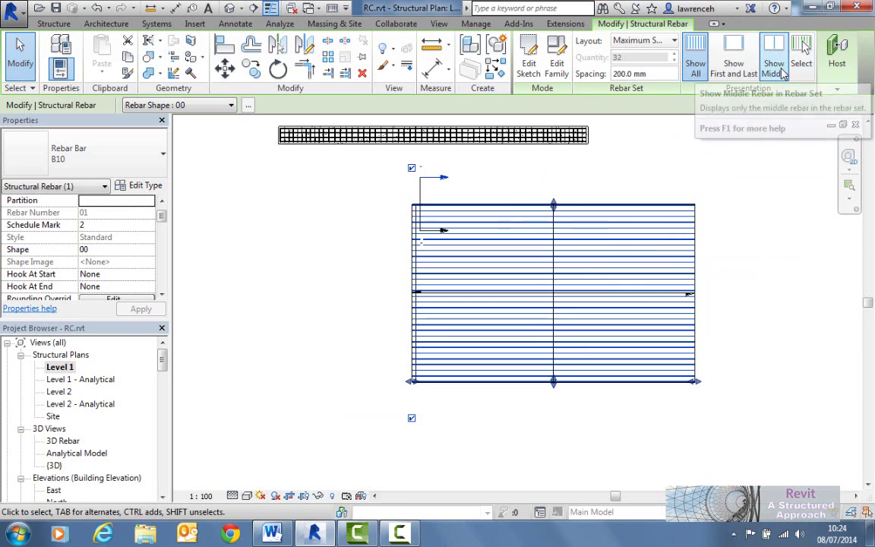
- Set the slab's 32-bar B10 set to present just one selected bar in the Level 1 plan
{"action": "left_click", "coordinate": [801, 65]}
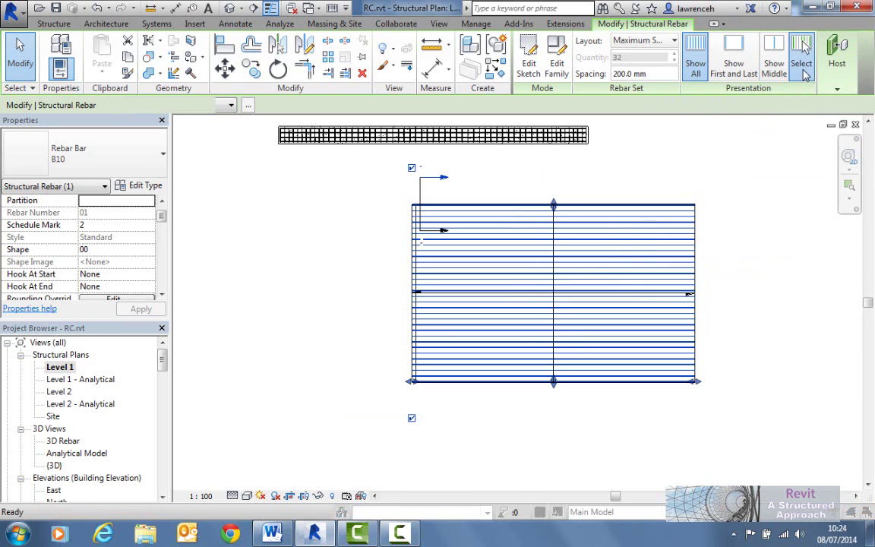
{"action": "left_click", "coordinate": [577, 59]}
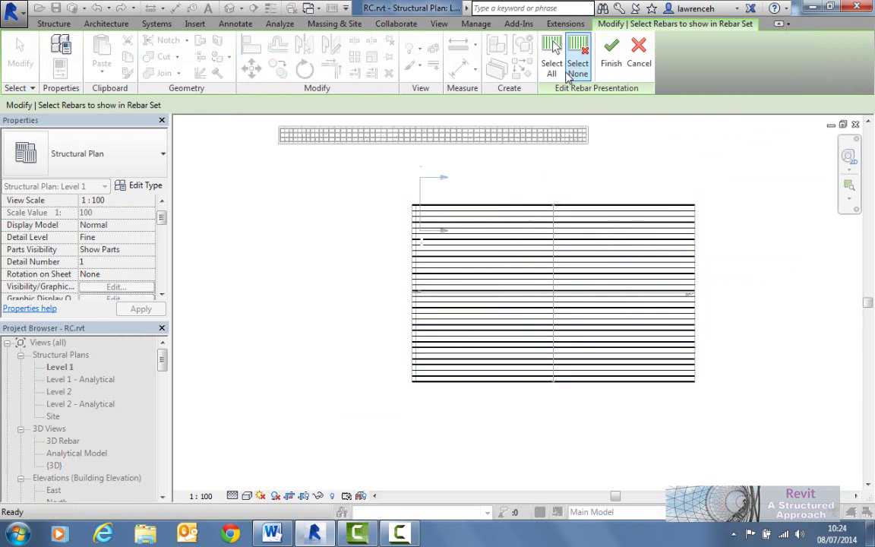
{"action": "left_click", "coordinate": [585, 273]}
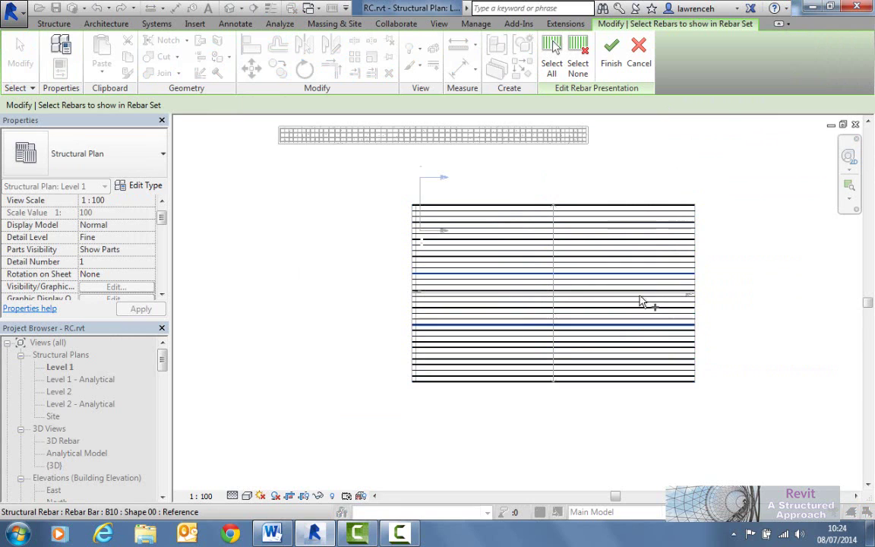
{"action": "left_click", "coordinate": [611, 57]}
{"action": "left_click", "coordinate": [771, 250]}
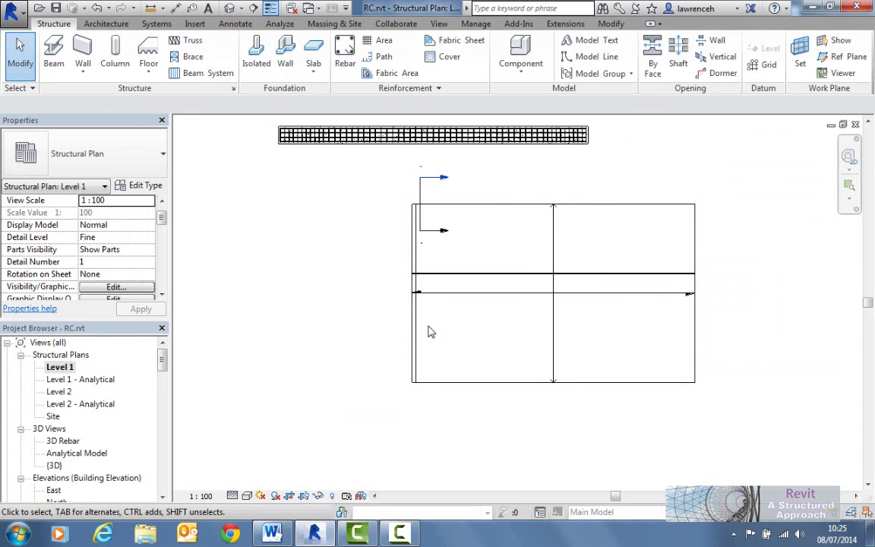
- Rotate the section line 90° and move it across the slab's lower-left corner
{"action": "left_click", "coordinate": [437, 361]}
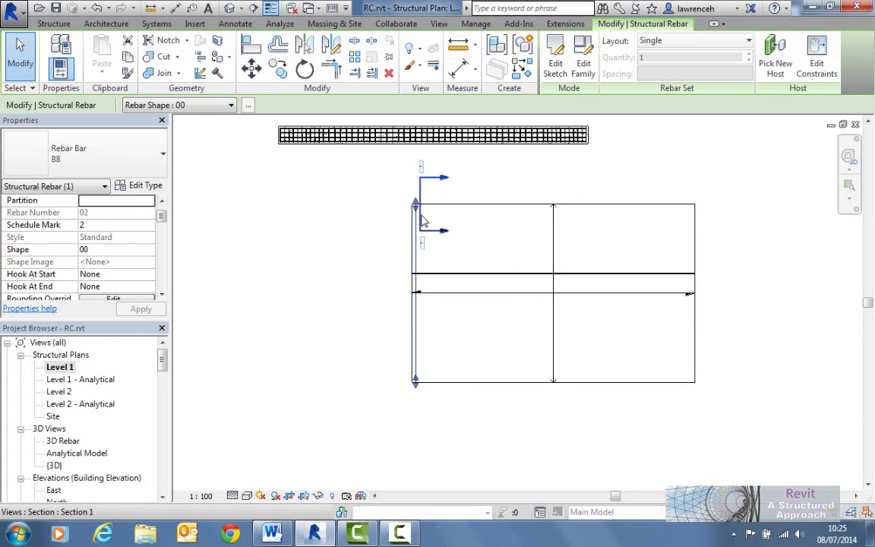
{"action": "left_click_drag", "start_coordinate": [420, 227], "coordinate": [434, 360]}
{"action": "left_click", "coordinate": [310, 70]}
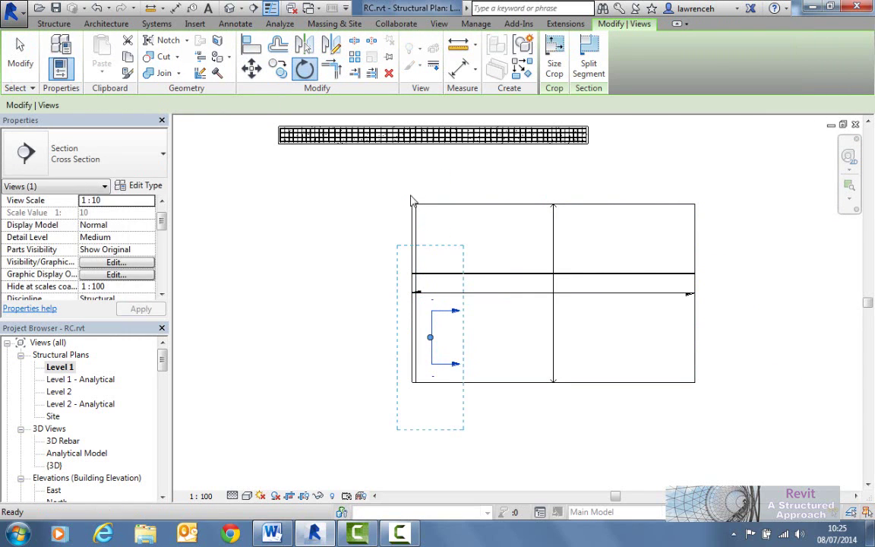
{"action": "left_click", "coordinate": [437, 241]}
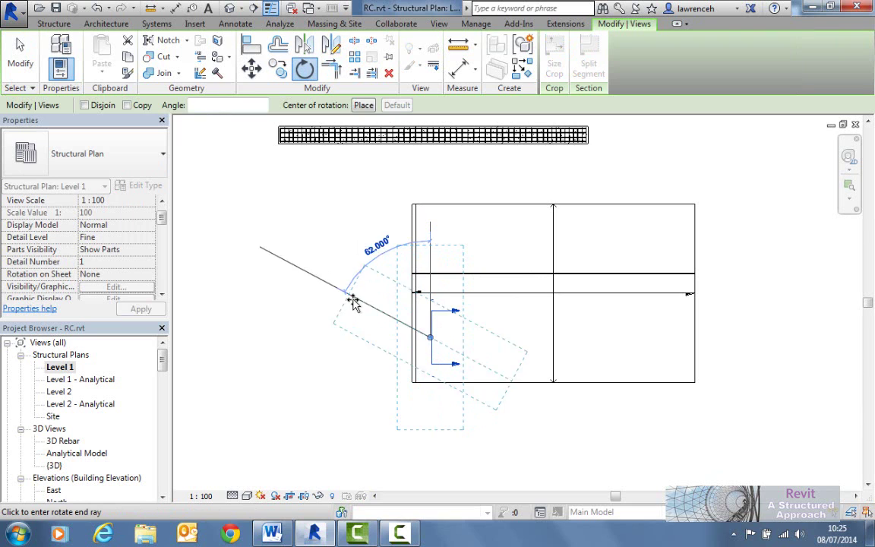
{"action": "left_click", "coordinate": [336, 344]}
{"action": "left_click_drag", "start_coordinate": [440, 336], "coordinate": [417, 379]}
{"action": "key", "text": "Escape"}
- Open Section 1 and move the beam rebar up toward the beam top
{"action": "double_click", "coordinate": [380, 357]}
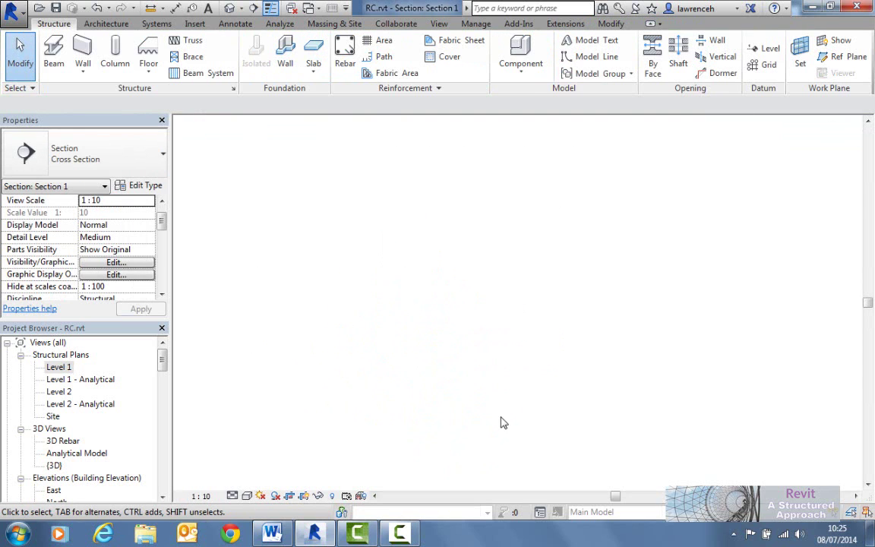
{"action": "left_click", "coordinate": [572, 269]}
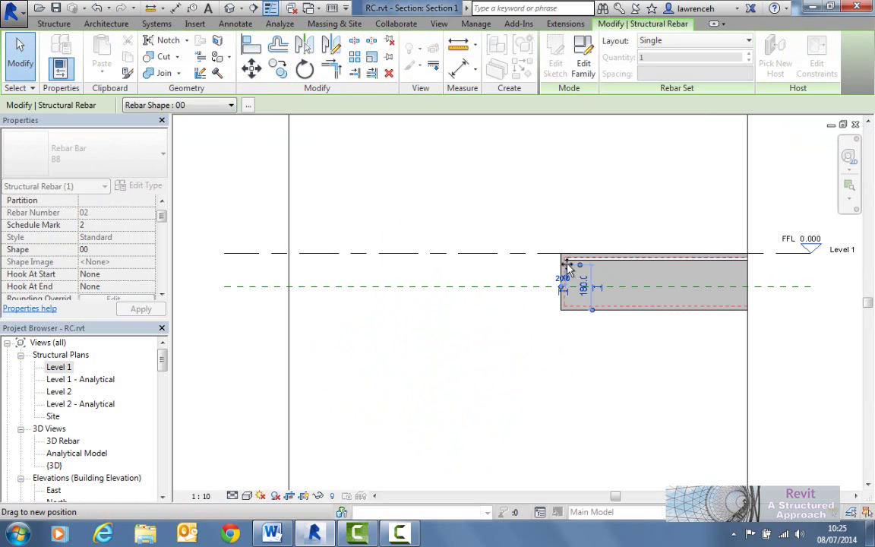
{"action": "scroll", "coordinate": [574, 268], "scroll_direction": "up", "scroll_amount": 5}
{"action": "left_click_drag", "start_coordinate": [535, 262], "coordinate": [533, 215]}
{"action": "scroll", "coordinate": [535, 221], "scroll_direction": "down", "scroll_amount": 4}
{"action": "key", "text": "Escape"}
- Change the B8 bar's layout to Number with Spacing (three bars at 100 mm)
{"action": "left_click", "coordinate": [555, 238]}
{"action": "scroll", "coordinate": [553, 281], "scroll_direction": "down", "scroll_amount": 2}
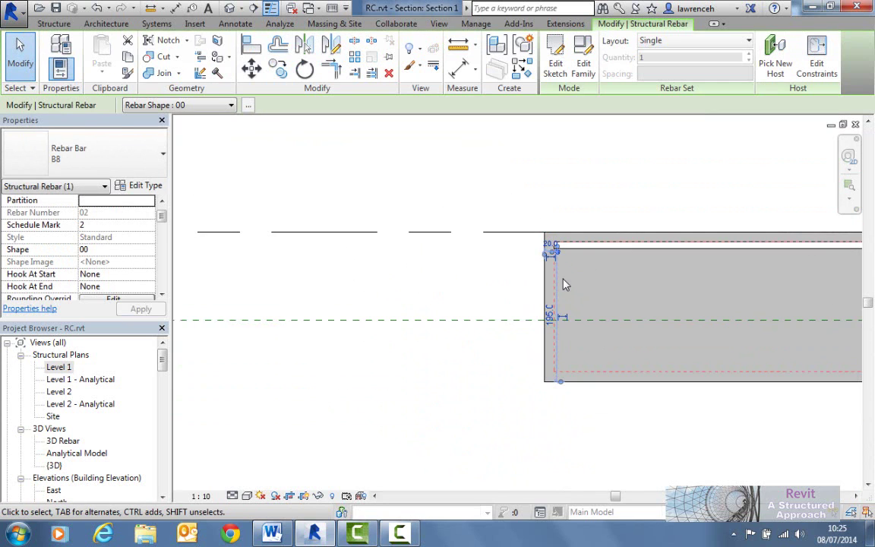
{"action": "left_click", "coordinate": [721, 40]}
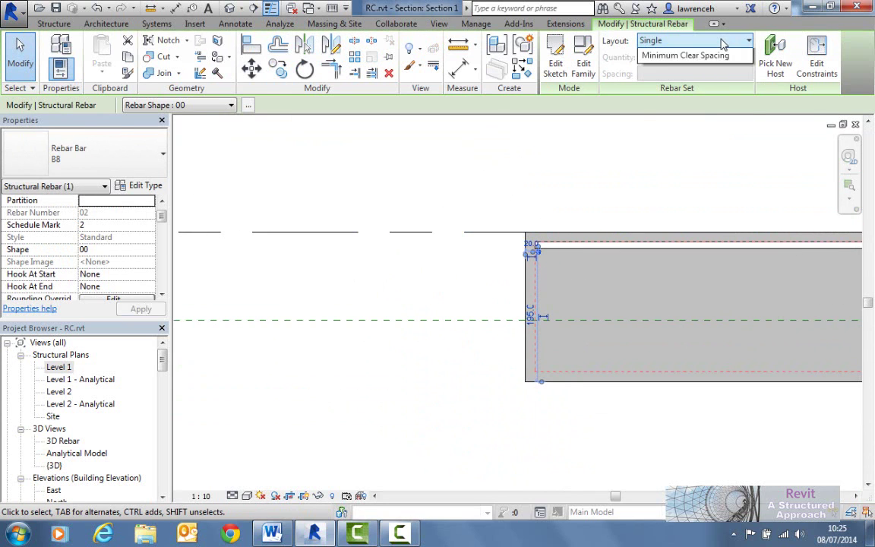
{"action": "left_click", "coordinate": [712, 100]}
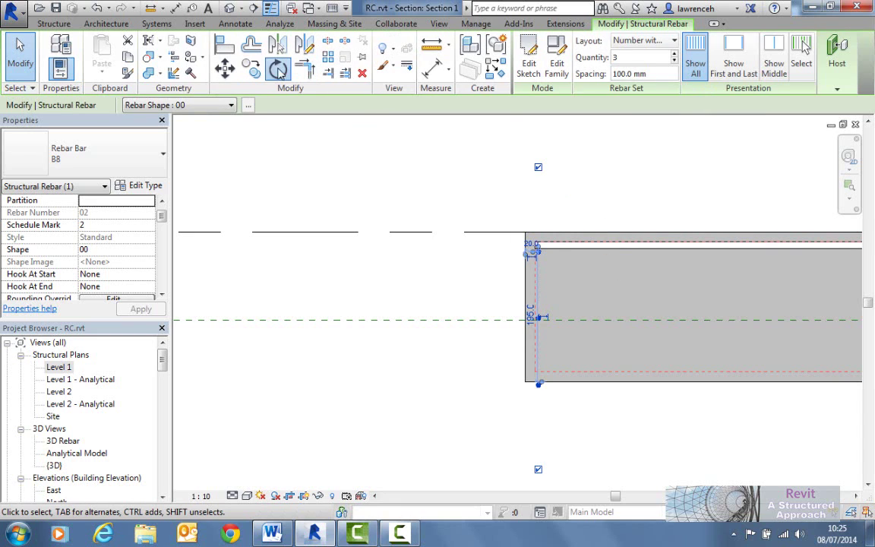
- Rotate the bar set 90° to lie horizontal, place it along the beam top, and return to Level 1
{"action": "left_click", "coordinate": [278, 68]}
{"action": "left_click", "coordinate": [544, 186]}
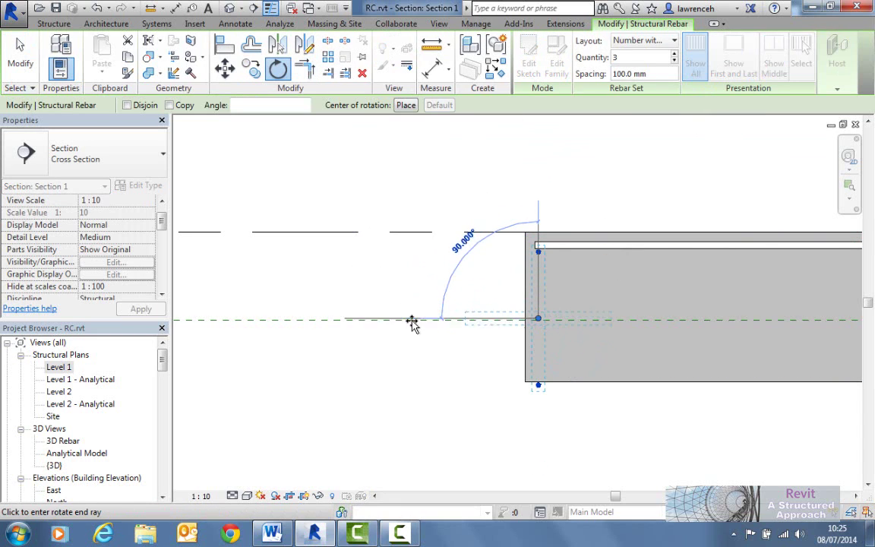
{"action": "left_click", "coordinate": [411, 320]}
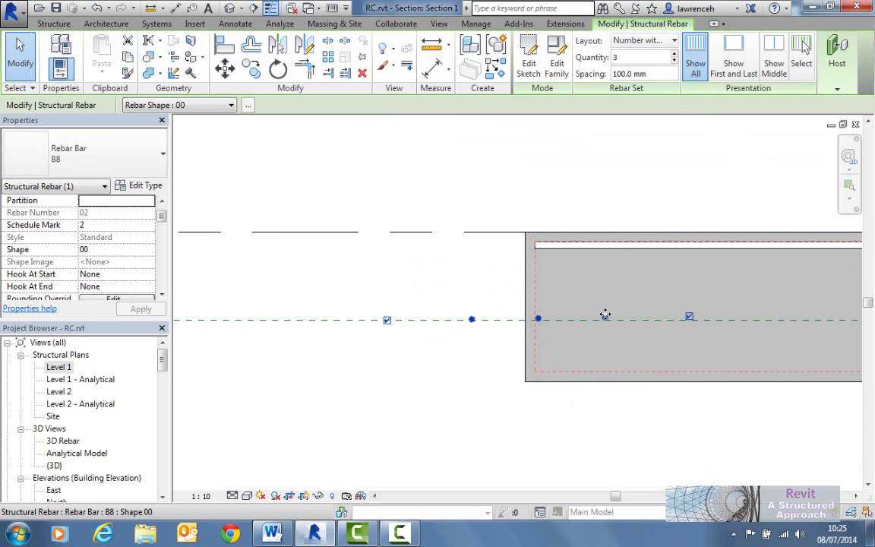
{"action": "left_click_drag", "start_coordinate": [605, 317], "coordinate": [697, 259]}
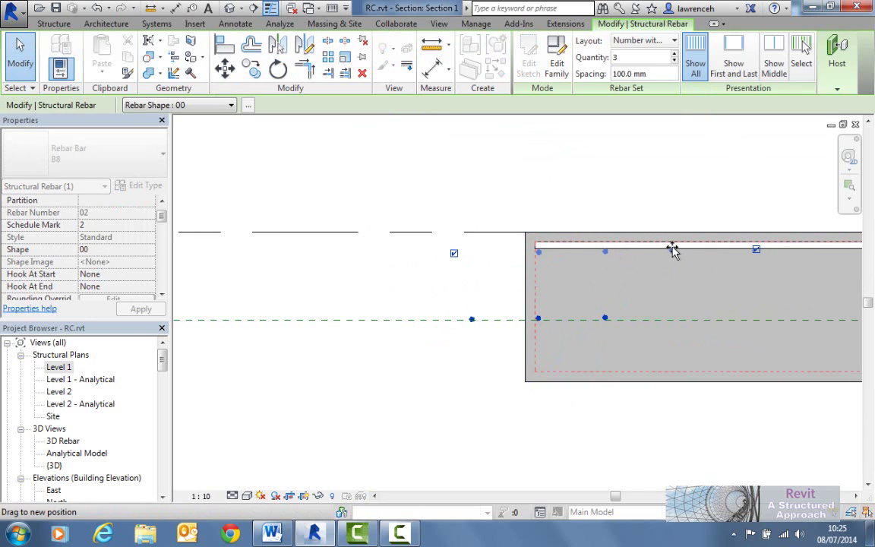
{"action": "left_click_drag", "start_coordinate": [673, 252], "coordinate": [673, 252]}
{"action": "scroll", "coordinate": [621, 308], "scroll_direction": "down", "scroll_amount": 3}
{"action": "key", "text": "Escape"}
{"action": "middle_click_drag", "start_coordinate": [459, 308], "coordinate": [317, 256]}
{"action": "double_click", "coordinate": [604, 271]}
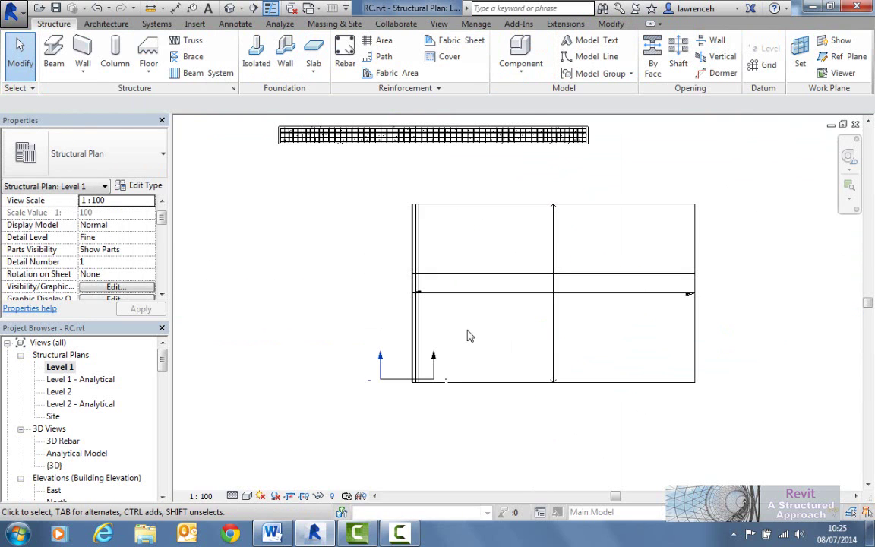
- Set the B8 bar set to Maximum Spacing 200 mm and nudge it slightly right
{"action": "left_click", "coordinate": [420, 318]}
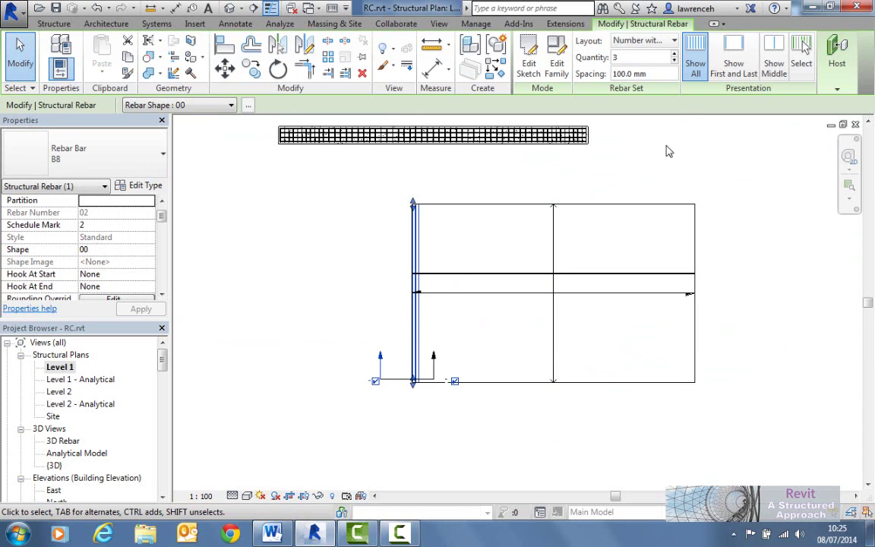
{"action": "left_click", "coordinate": [673, 40]}
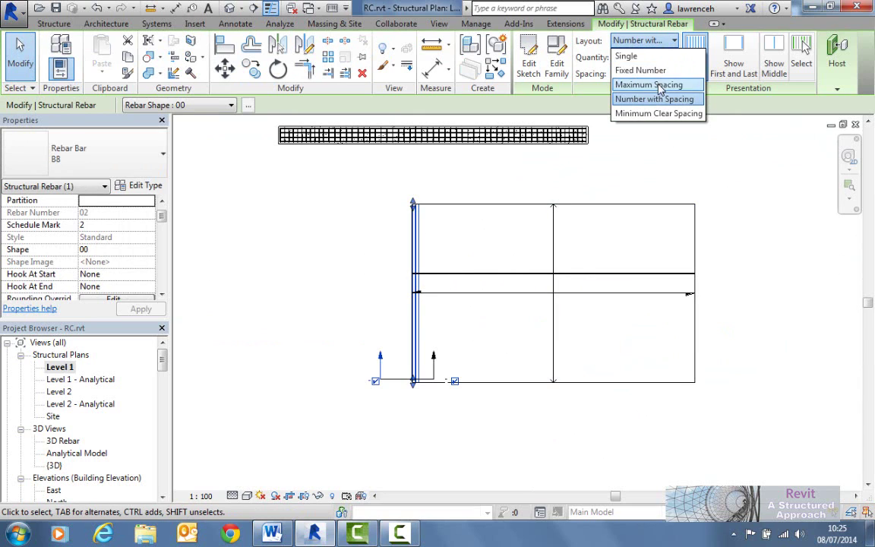
{"action": "left_click", "coordinate": [646, 83]}
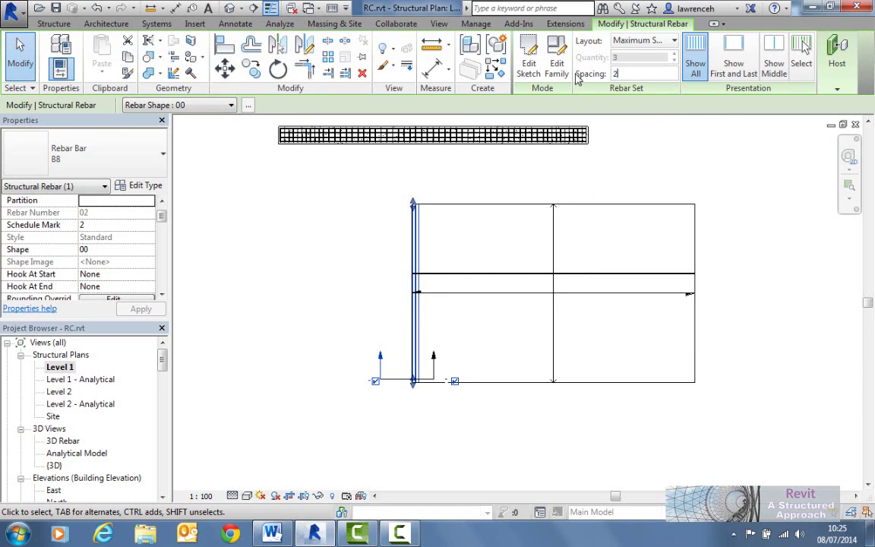
{"action": "key", "text": "Return"}
{"action": "left_click", "coordinate": [410, 404]}
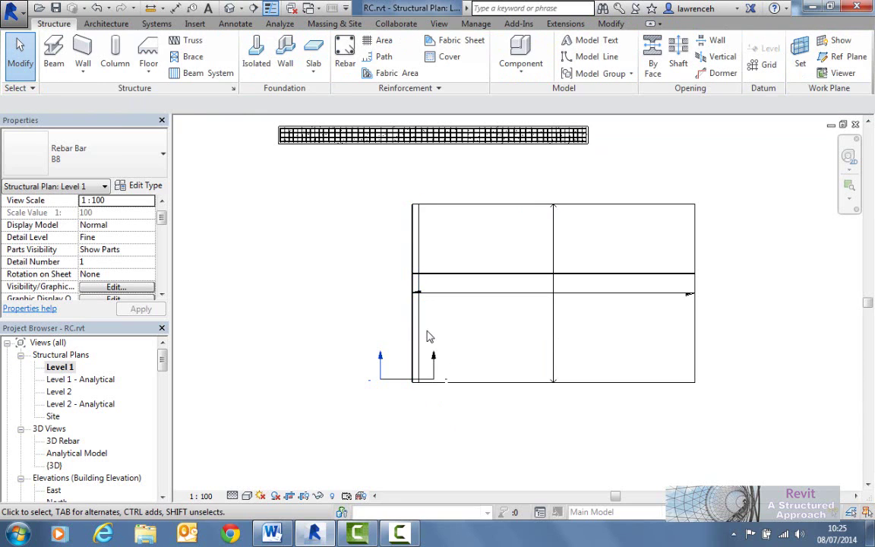
{"action": "left_click", "coordinate": [420, 336]}
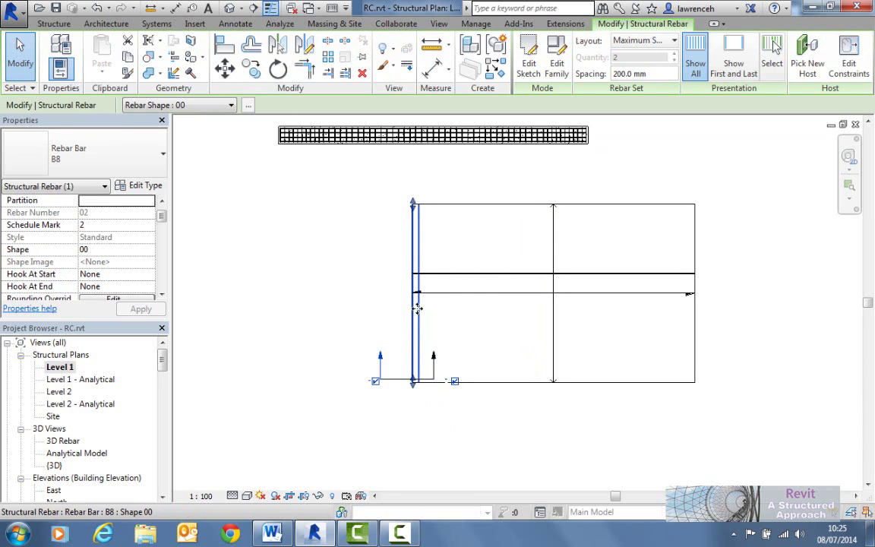
{"action": "left_click", "coordinate": [247, 495]}
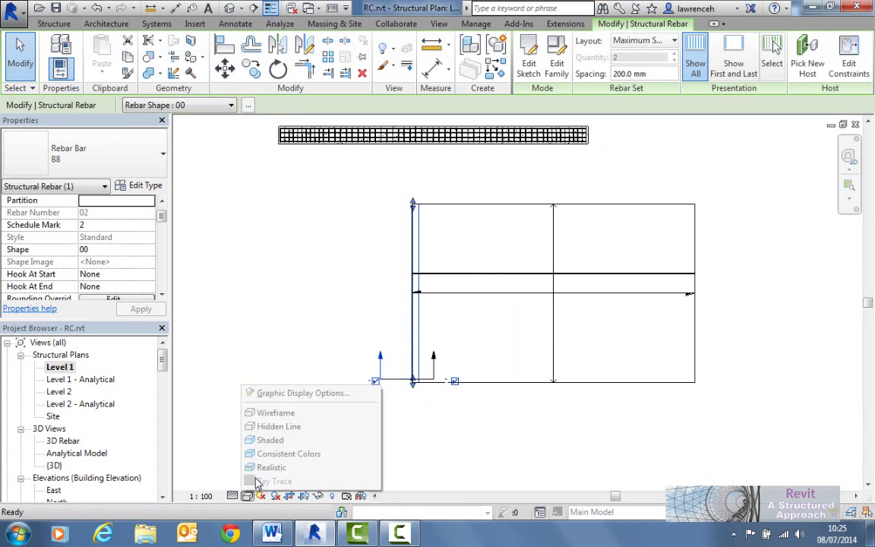
{"action": "left_click", "coordinate": [262, 426]}
{"action": "mouse_move", "coordinate": [418, 324]}
{"action": "left_mouse_down"}
{"action": "mouse_move", "coordinate": [437, 326]}
{"action": "mouse_move", "coordinate": [427, 325]}
{"action": "left_mouse_up"}
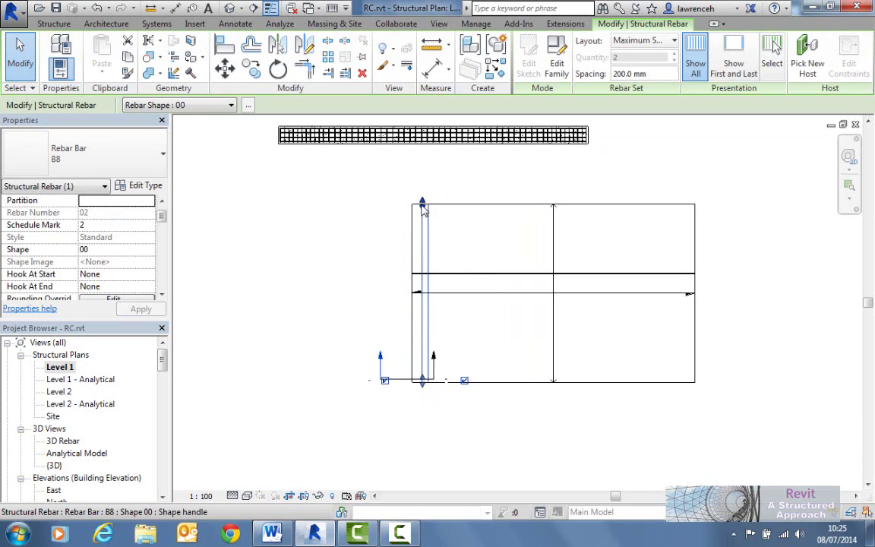
- Change the B8 set's layout to Fixed Number with 6 bars
{"action": "left_click", "coordinate": [657, 41]}
{"action": "left_click", "coordinate": [655, 70]}
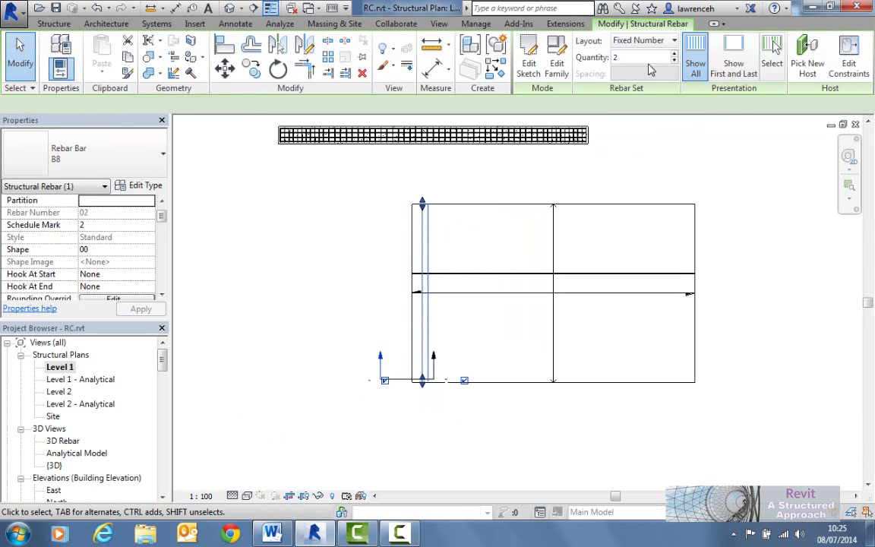
{"action": "left_click", "coordinate": [674, 55]}
{"action": "left_click", "coordinate": [674, 54]}
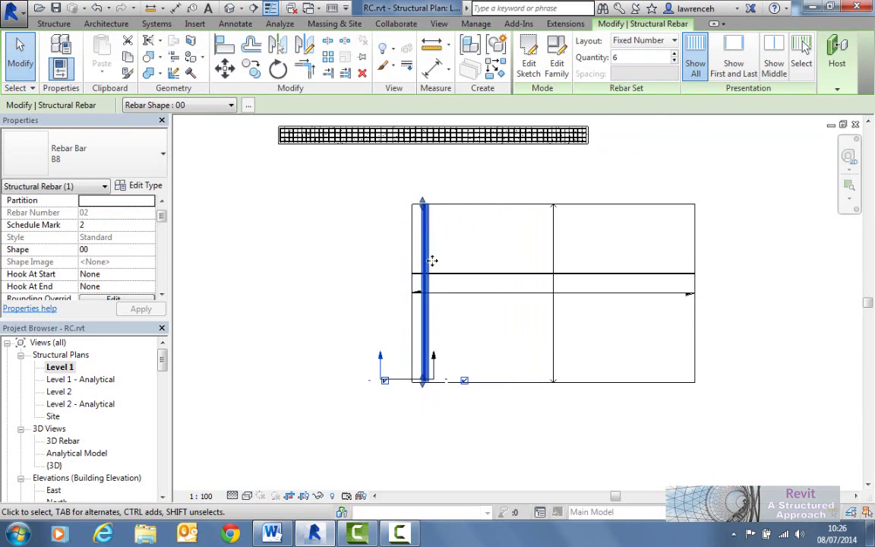
{"action": "left_click", "coordinate": [674, 55]}
{"action": "left_click", "coordinate": [675, 55]}
- Switch the B8 set to Number with Spacing at 200 mm
{"action": "left_click", "coordinate": [673, 41]}
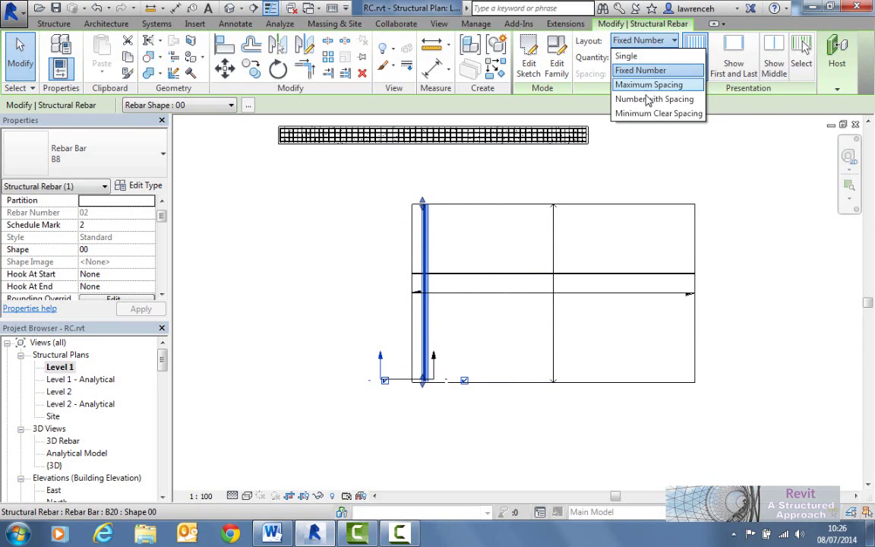
{"action": "left_click", "coordinate": [653, 98]}
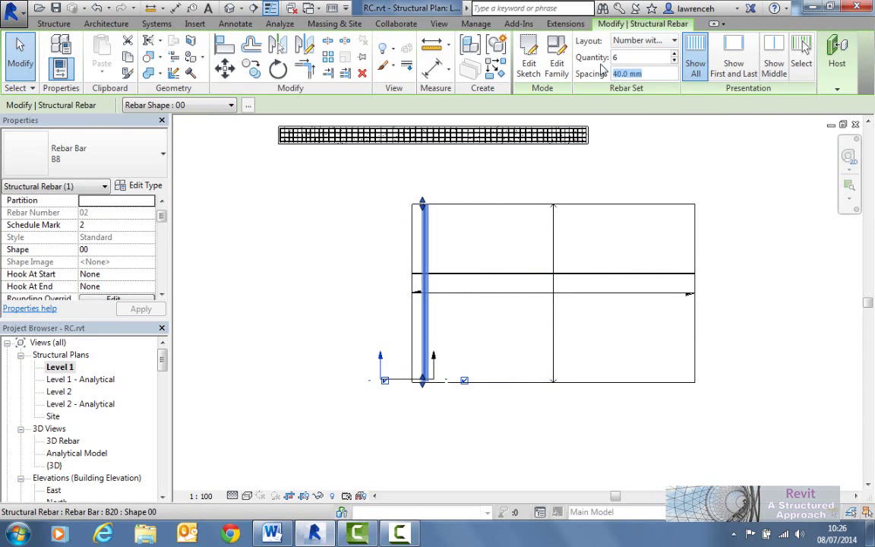
{"action": "type", "text": "200"}
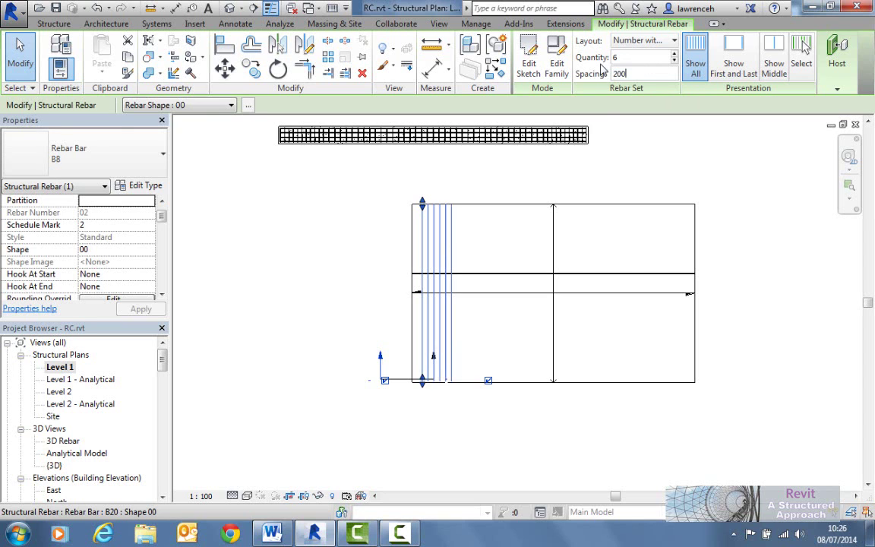
{"action": "key", "text": "Return"}
{"action": "left_click", "coordinate": [465, 353]}
{"action": "left_click", "coordinate": [453, 342]}
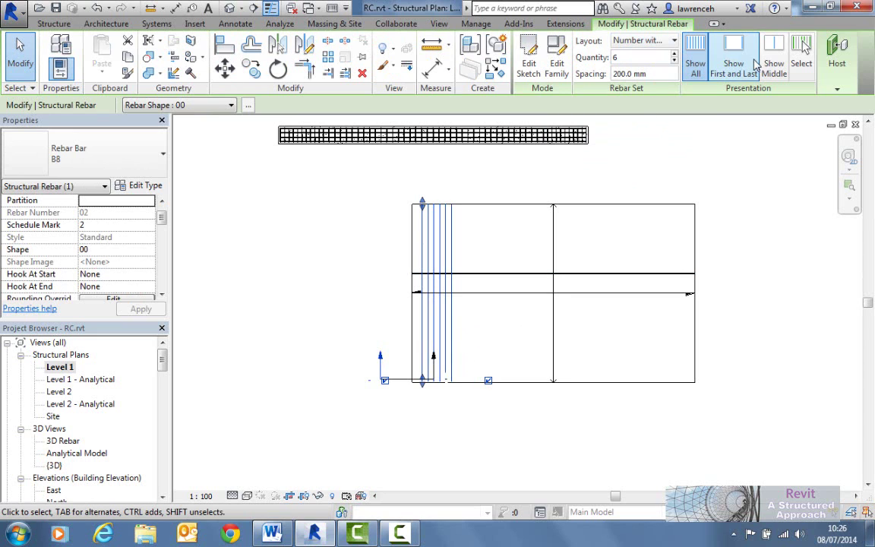
- Apply Show Middle so the six-bar B8 set displays only its middle bar
{"action": "left_click", "coordinate": [774, 57]}
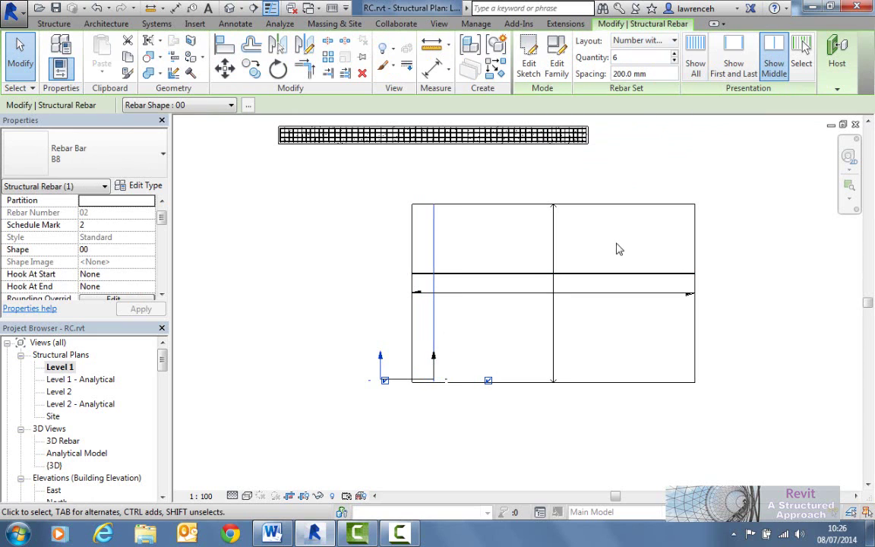
{"action": "left_click", "coordinate": [472, 330]}
{"action": "scroll", "coordinate": [478, 296], "scroll_direction": "up", "scroll_amount": 3}
- Start an aligned multi-rebar annotation on the slab bar and place its dimension line
{"action": "middle_click_drag", "start_coordinate": [485, 212], "coordinate": [475, 289]}
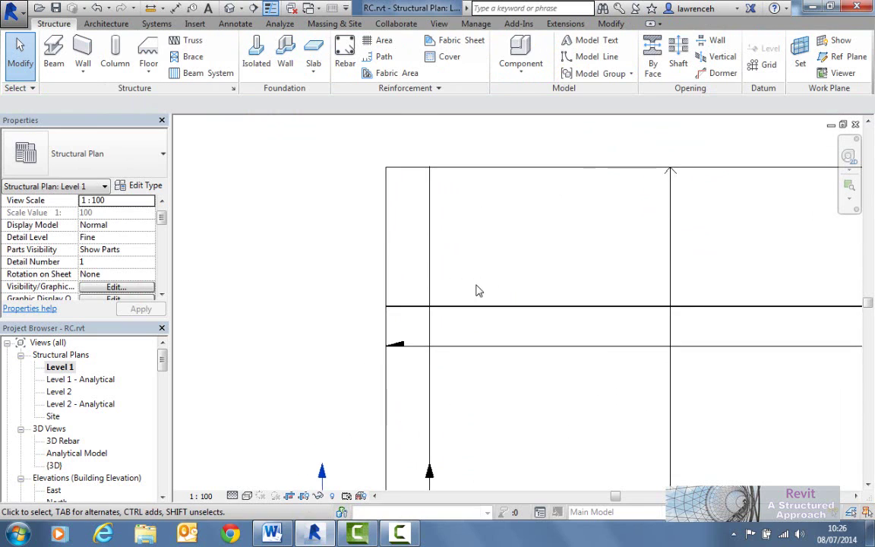
{"action": "scroll", "coordinate": [479, 277], "scroll_direction": "down", "scroll_amount": 1}
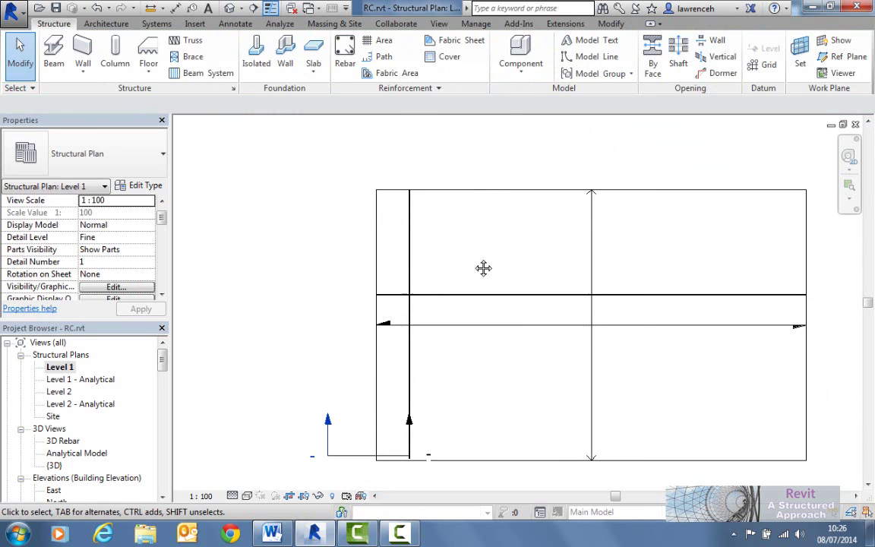
{"action": "left_click", "coordinate": [234, 24]}
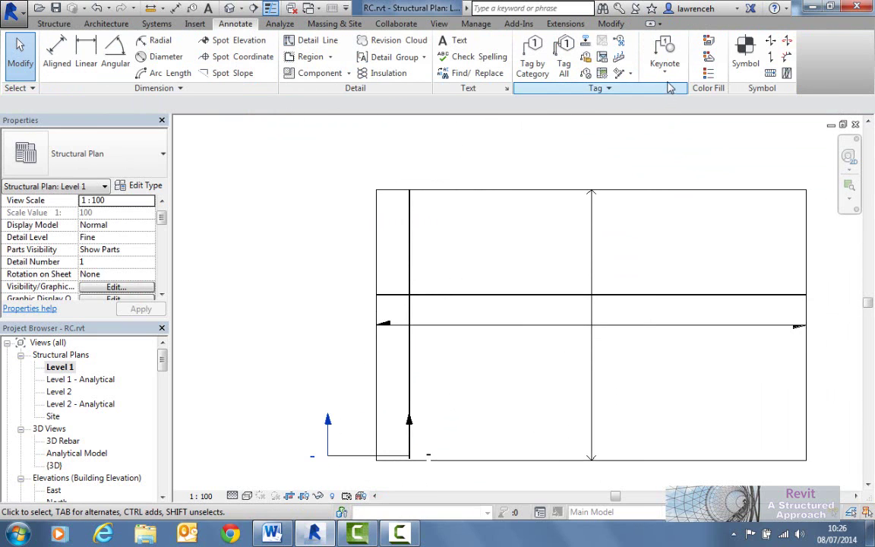
{"action": "left_click", "coordinate": [630, 73]}
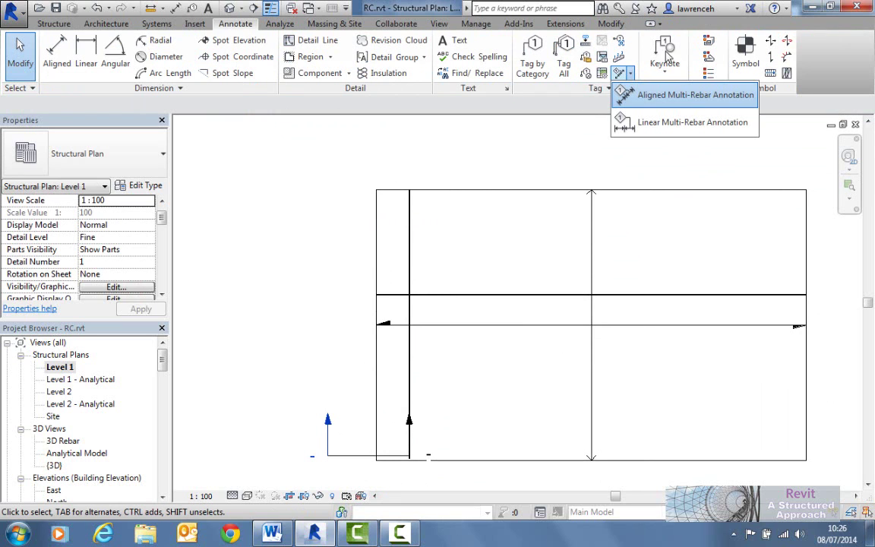
{"action": "left_click", "coordinate": [683, 96]}
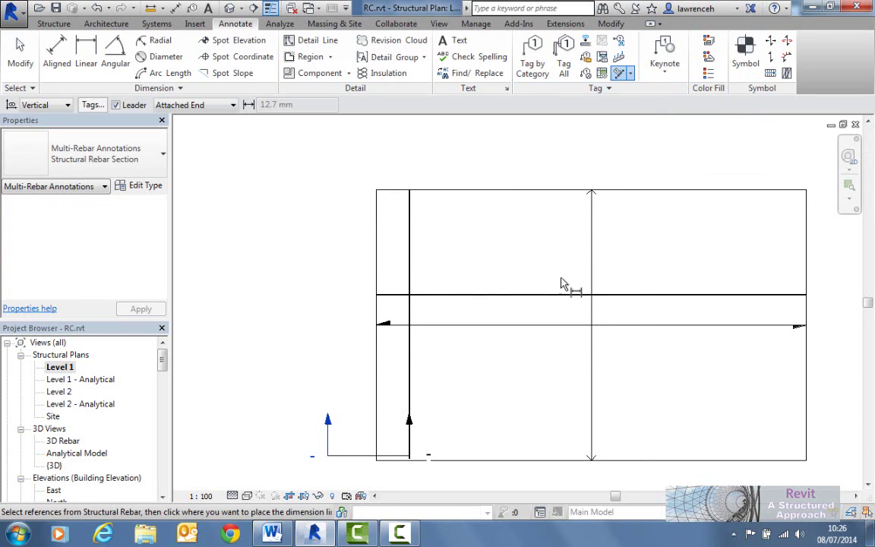
{"action": "left_click", "coordinate": [489, 296]}
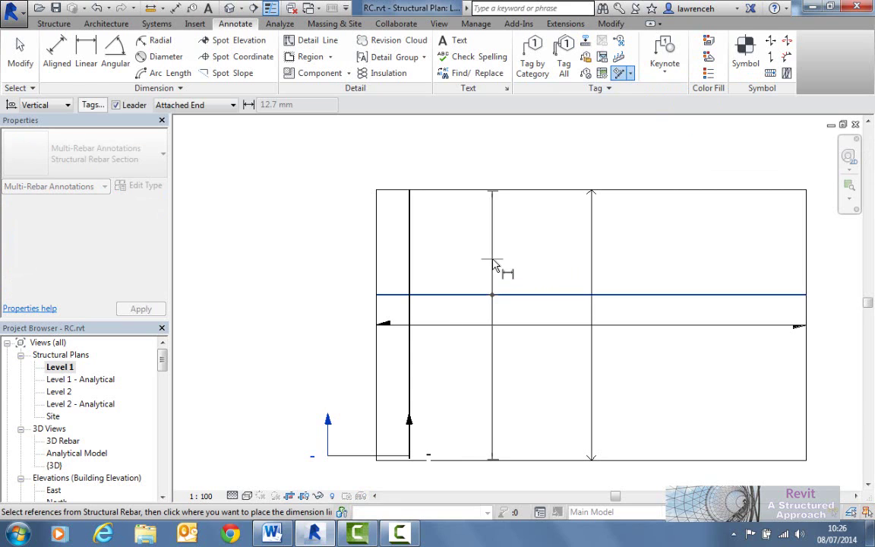
{"action": "left_click", "coordinate": [466, 264]}
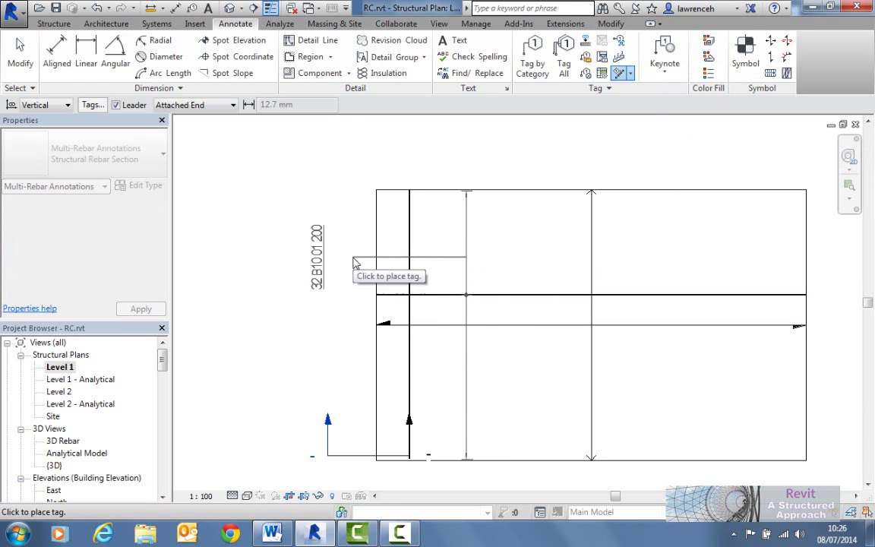
- Place the horizontal '32 B10 01 200' tag left of the slab
{"action": "left_click", "coordinate": [45, 105]}
{"action": "left_click", "coordinate": [52, 119]}
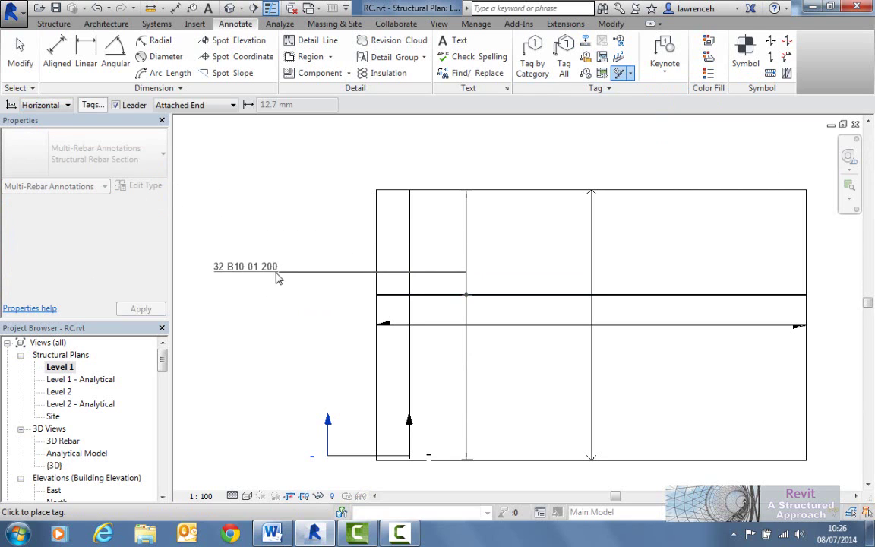
{"action": "left_click", "coordinate": [265, 314]}
{"action": "middle_click_drag", "start_coordinate": [318, 303], "coordinate": [322, 308]}
{"action": "key", "text": "Escape"}
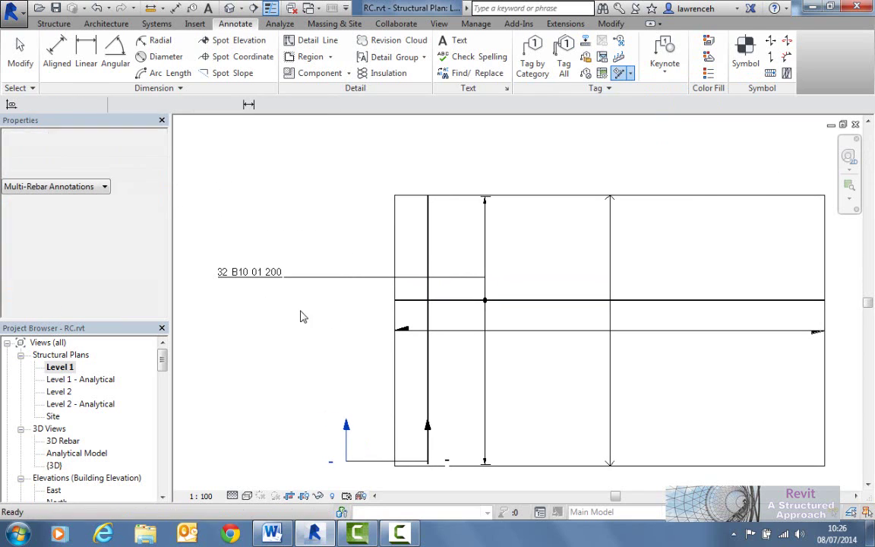
- Set the Level 1 plan's detail level to Coarse
{"action": "scroll", "coordinate": [224, 292], "scroll_direction": "up", "scroll_amount": 4}
{"action": "scroll", "coordinate": [225, 288], "scroll_direction": "down", "scroll_amount": 4}
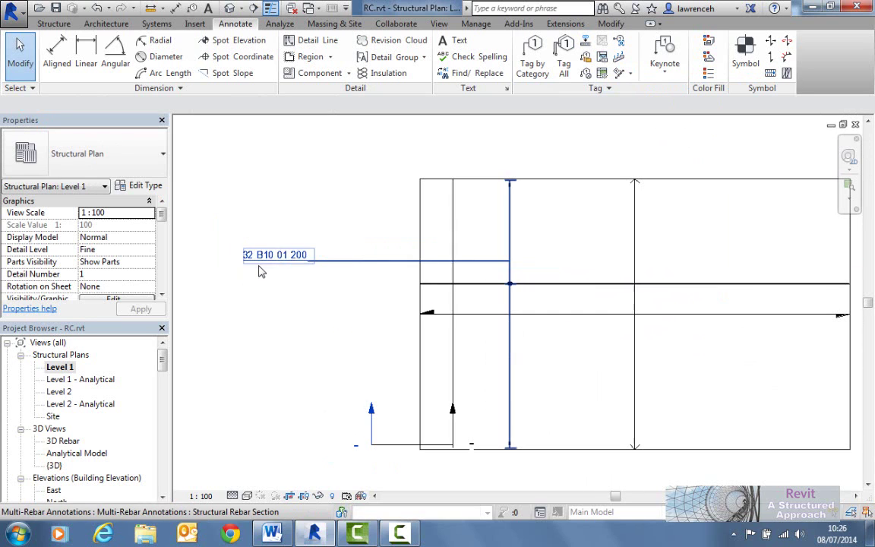
{"action": "scroll", "coordinate": [505, 277], "scroll_direction": "up", "scroll_amount": 6}
{"action": "middle_click_drag", "start_coordinate": [605, 224], "coordinate": [508, 176]}
{"action": "scroll", "coordinate": [559, 314], "scroll_direction": "down", "scroll_amount": 2}
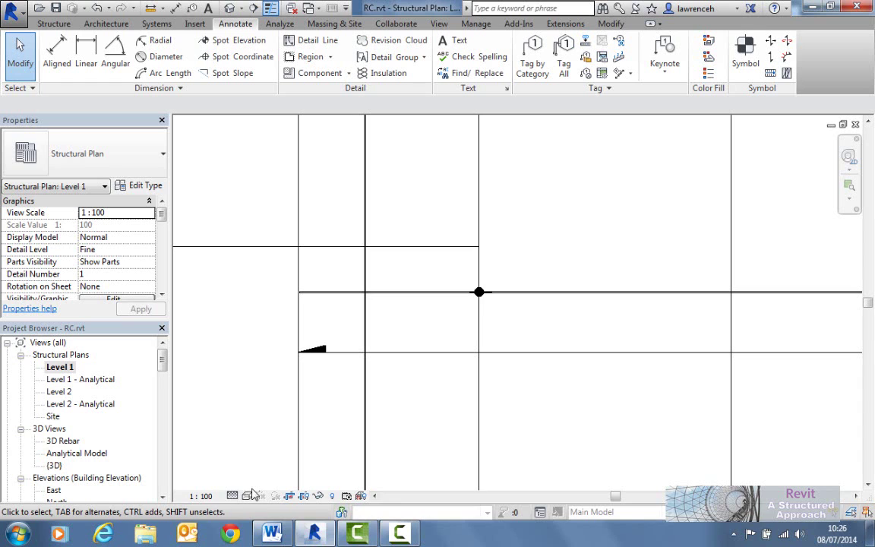
{"action": "left_click", "coordinate": [254, 455]}
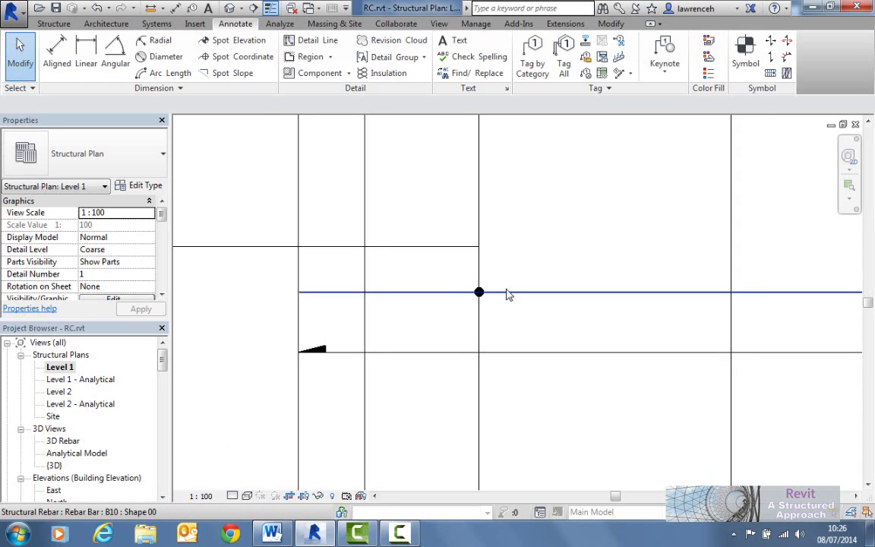
- Start and cancel the aligned multi-rebar annotation twice, then select and clear the B8 rebar set
{"action": "scroll", "coordinate": [506, 293], "scroll_direction": "up", "scroll_amount": 3}
{"action": "scroll", "coordinate": [495, 335], "scroll_direction": "up", "scroll_amount": 4}
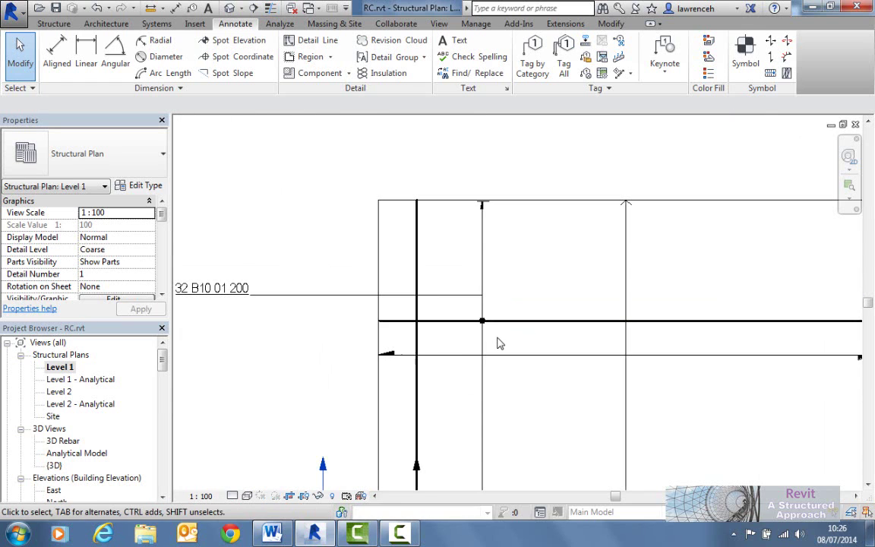
{"action": "scroll", "coordinate": [606, 328], "scroll_direction": "down", "scroll_amount": 2}
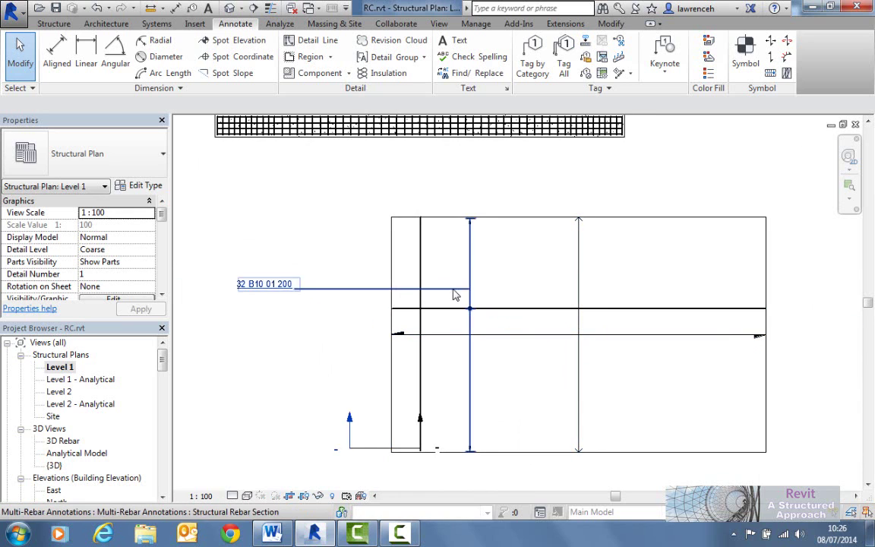
{"action": "left_click", "coordinate": [629, 74]}
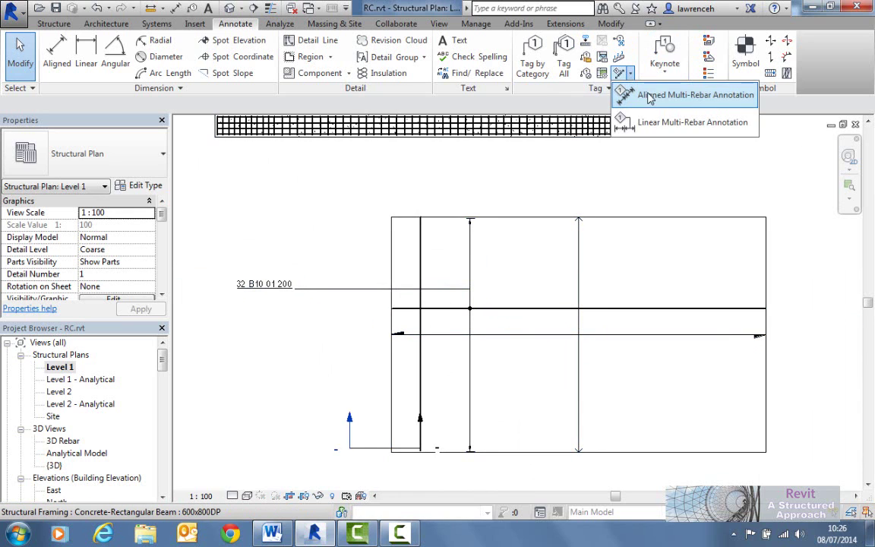
{"action": "left_click", "coordinate": [650, 96]}
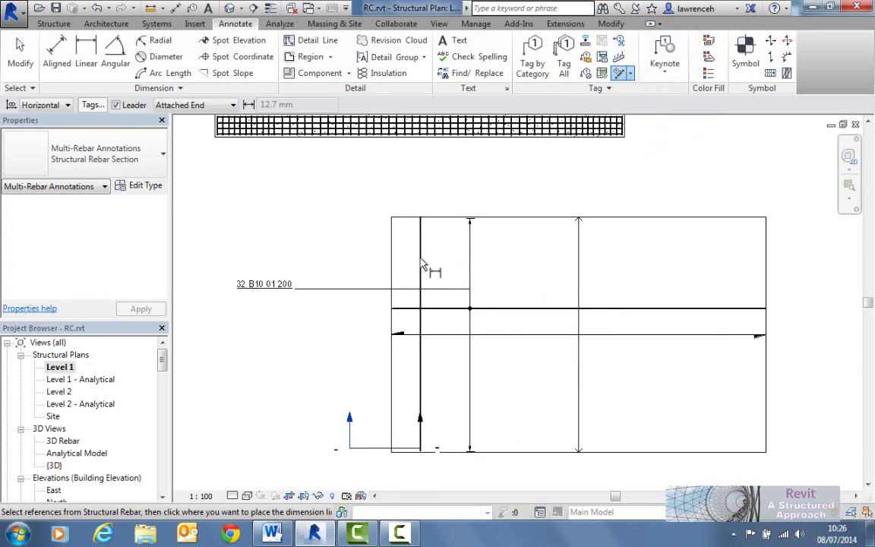
{"action": "key", "text": "Escape"}
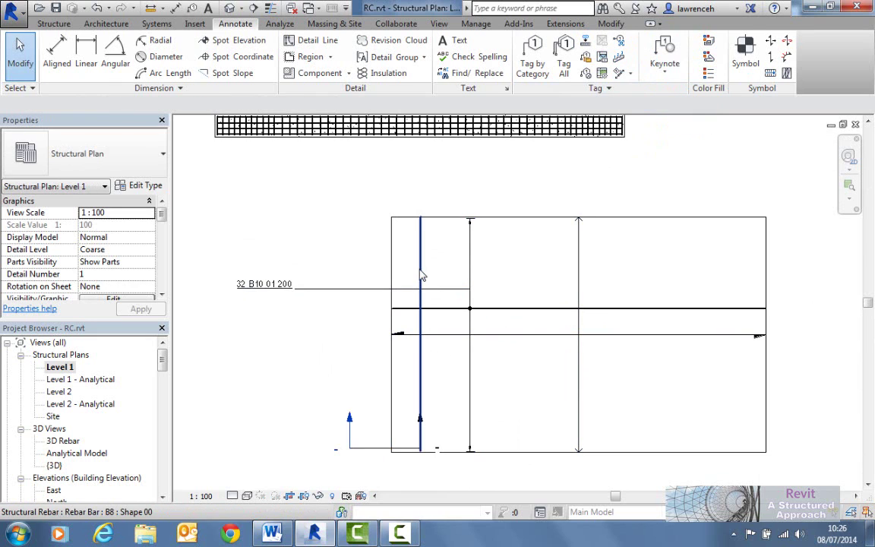
{"action": "left_click", "coordinate": [630, 73]}
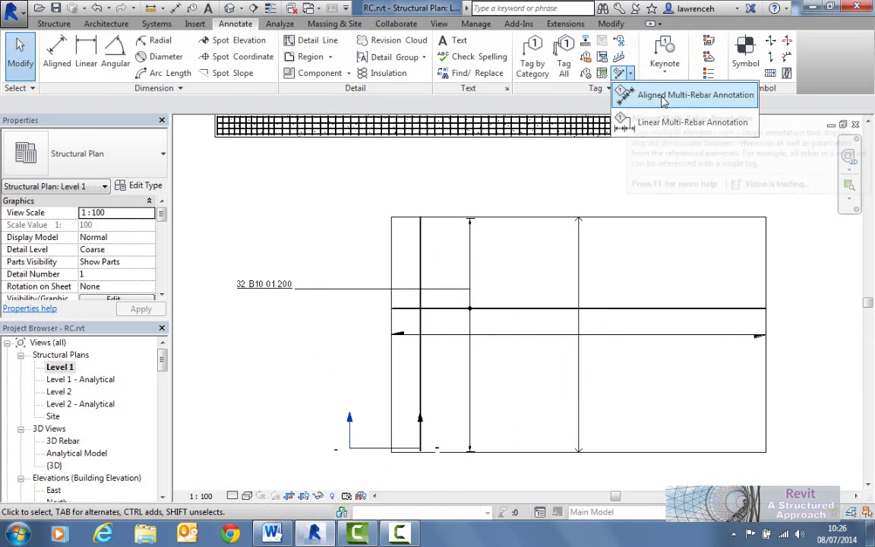
{"action": "left_click", "coordinate": [665, 96]}
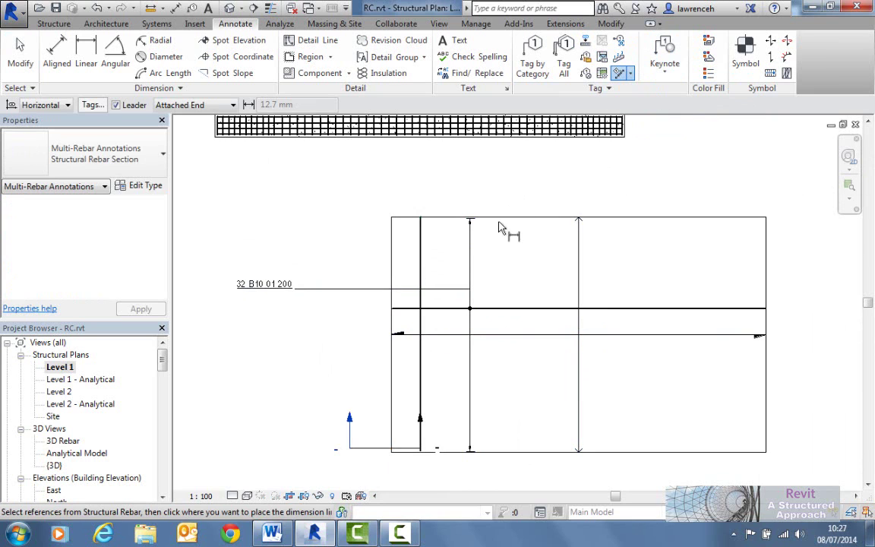
{"action": "key", "text": "Escape"}
{"action": "left_click", "coordinate": [420, 272]}
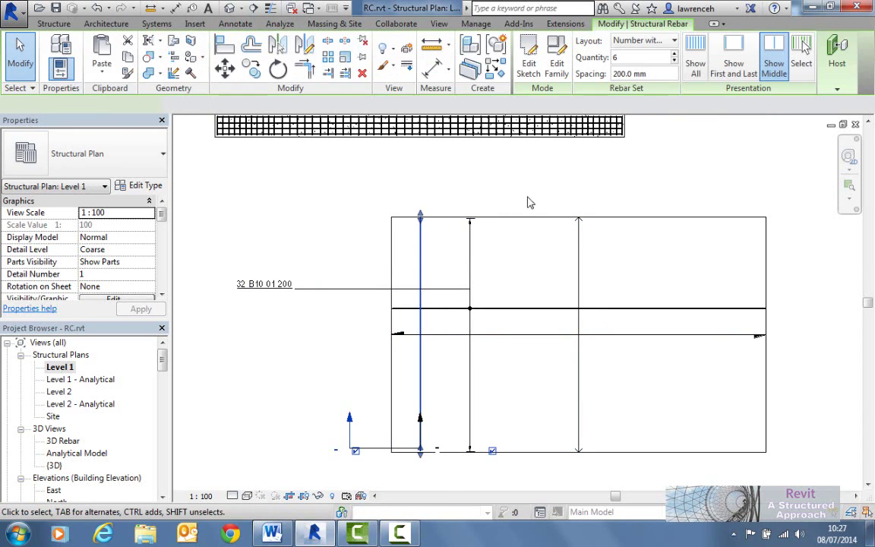
{"action": "left_click", "coordinate": [633, 145]}
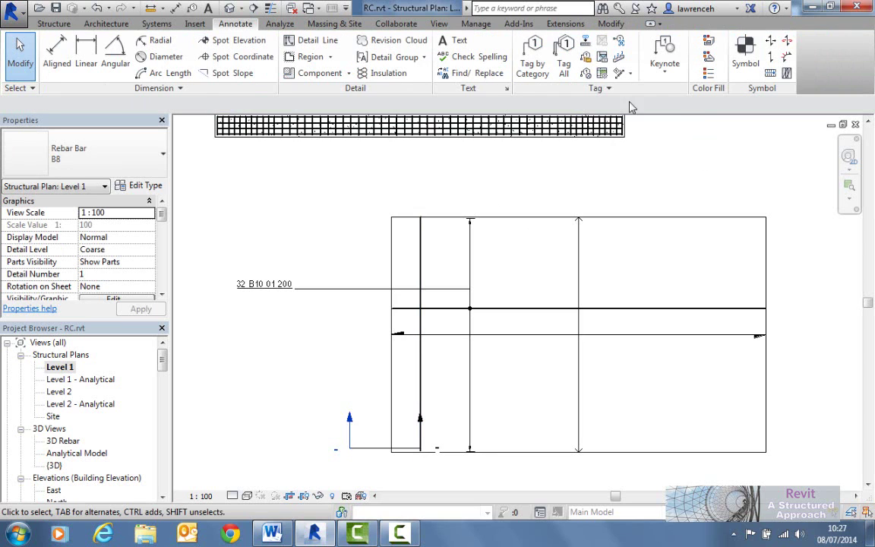
- Set the beam's three B10 stirrup sets to show only their end and middle stirrups
{"action": "scroll", "coordinate": [483, 251], "scroll_direction": "down", "scroll_amount": 3}
{"action": "scroll", "coordinate": [465, 182], "scroll_direction": "up", "scroll_amount": 4}
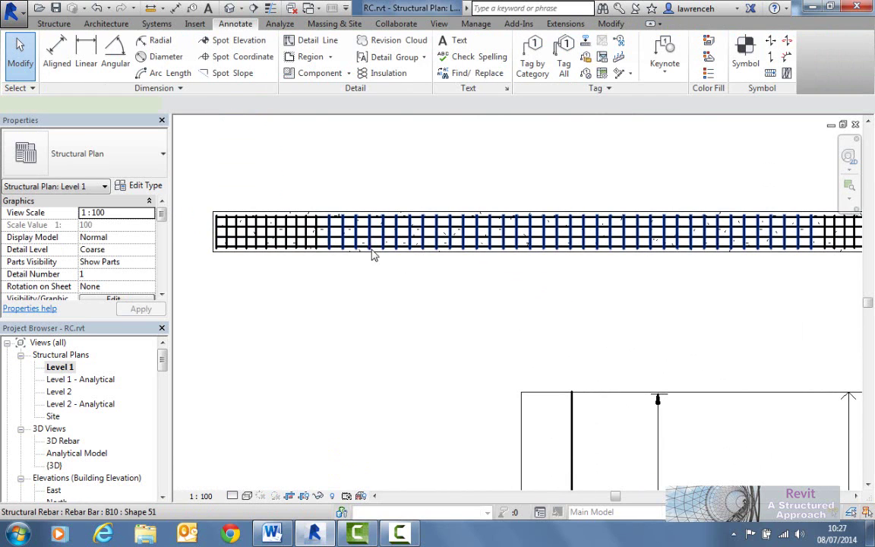
{"action": "left_click", "coordinate": [372, 256]}
{"action": "left_click", "coordinate": [773, 57]}
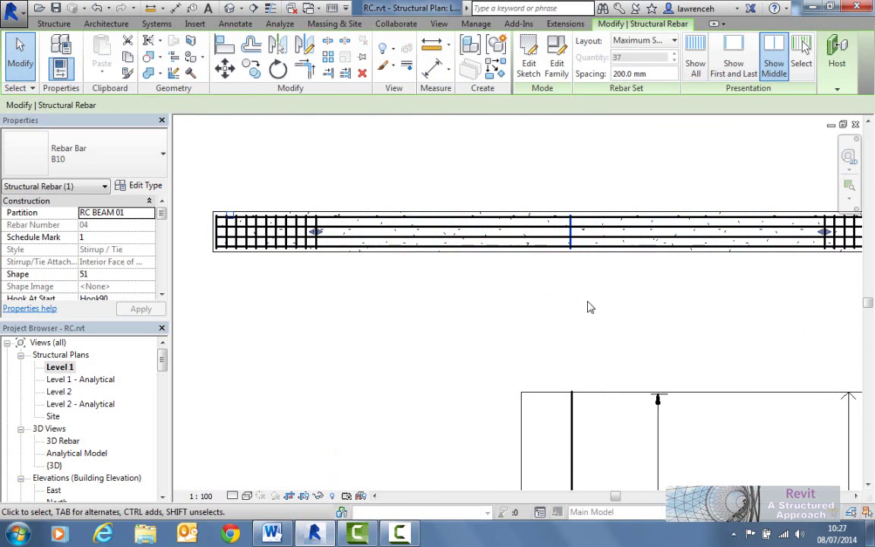
{"action": "left_click", "coordinate": [317, 272]}
{"action": "left_click", "coordinate": [262, 222]}
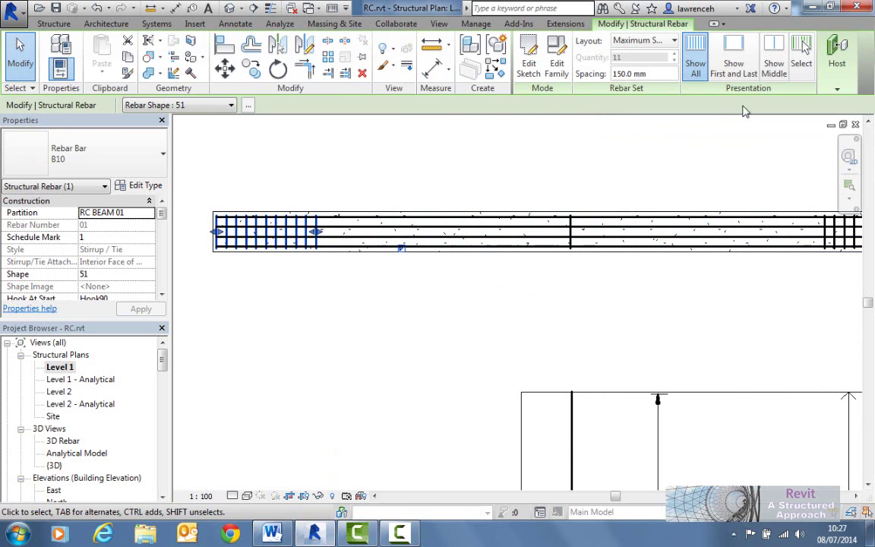
{"action": "left_click", "coordinate": [773, 57]}
{"action": "middle_click_drag", "start_coordinate": [771, 295], "coordinate": [546, 295]}
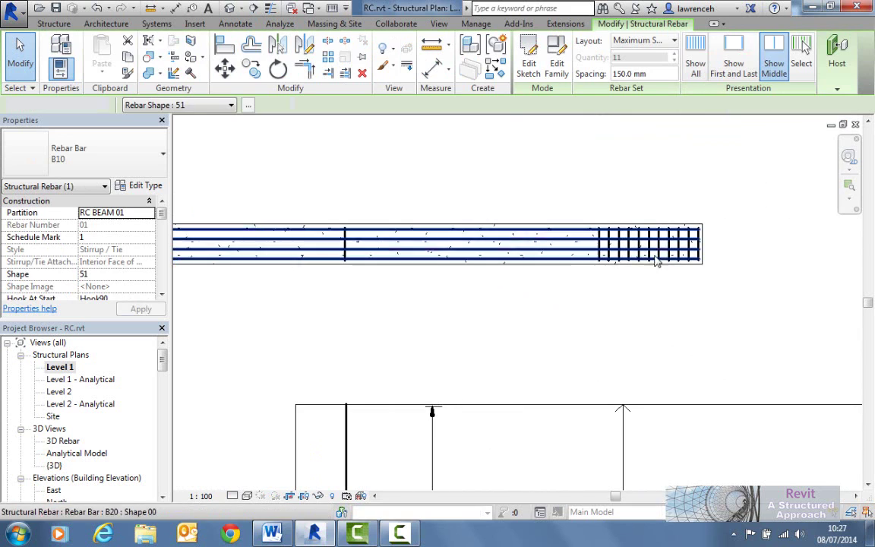
{"action": "key", "text": "Escape"}
{"action": "left_click", "coordinate": [597, 228]}
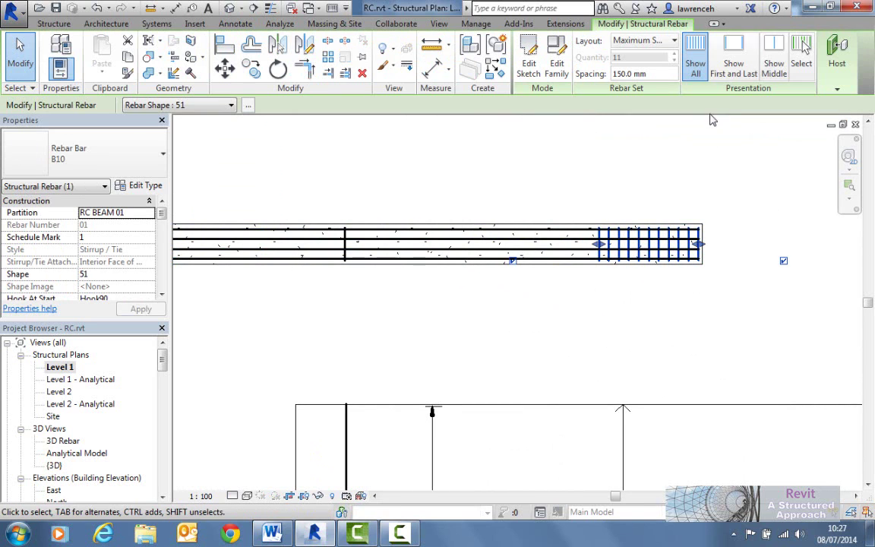
{"action": "left_click", "coordinate": [774, 57]}
{"action": "key", "text": "Escape"}
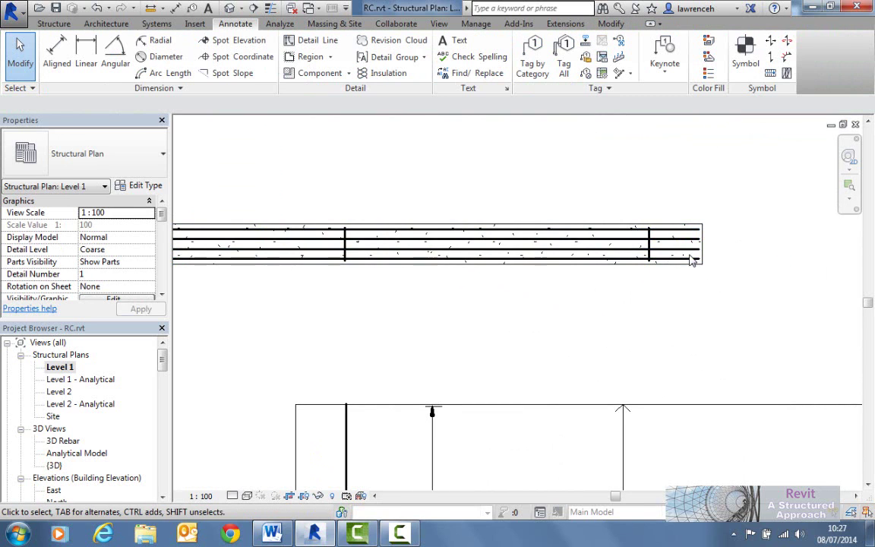
- Make the longitudinal B20 bar set display a single bar and dismiss the notice
{"action": "left_click", "coordinate": [695, 260]}
{"action": "left_click", "coordinate": [801, 57]}
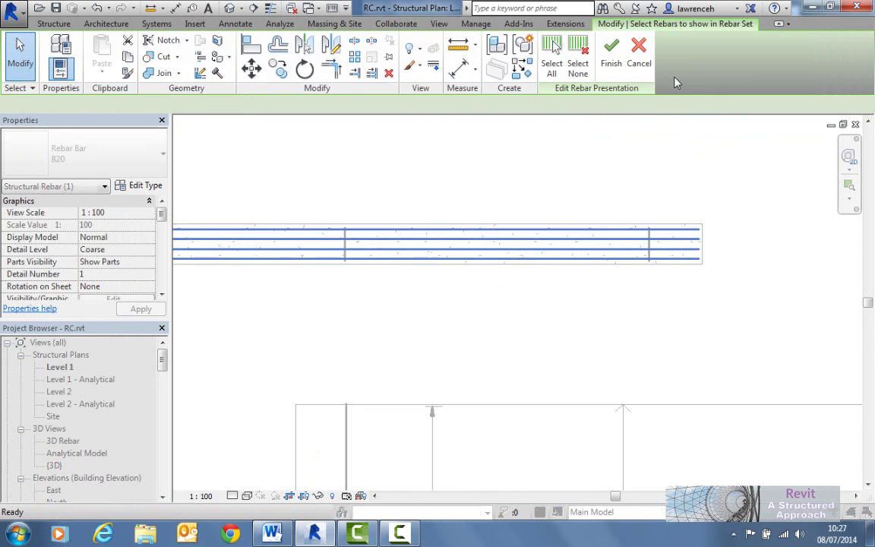
{"action": "left_click", "coordinate": [577, 63]}
{"action": "left_click", "coordinate": [587, 249]}
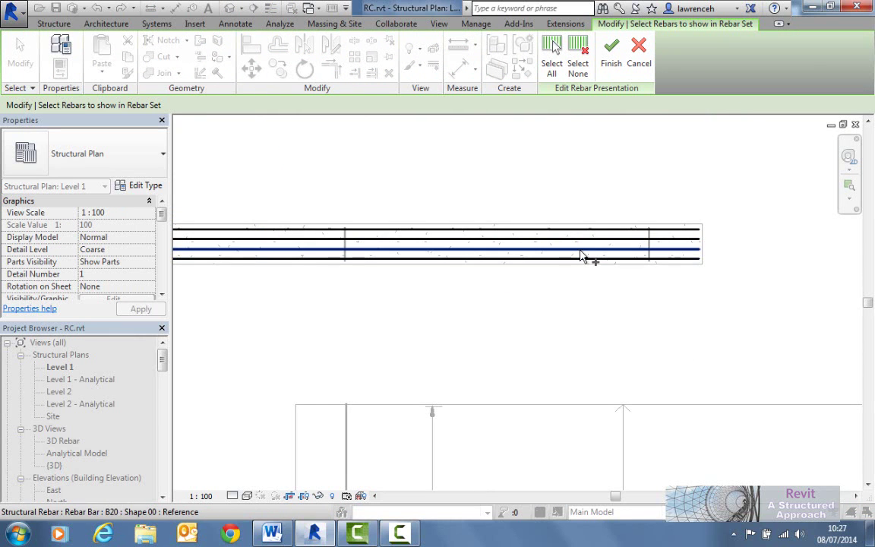
{"action": "left_click", "coordinate": [611, 65]}
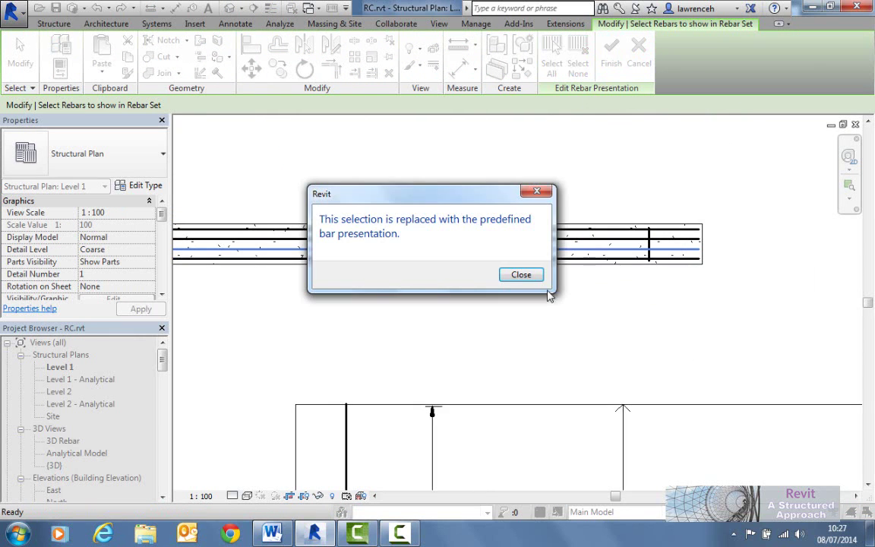
{"action": "left_click", "coordinate": [521, 274]}
{"action": "left_click", "coordinate": [725, 210]}
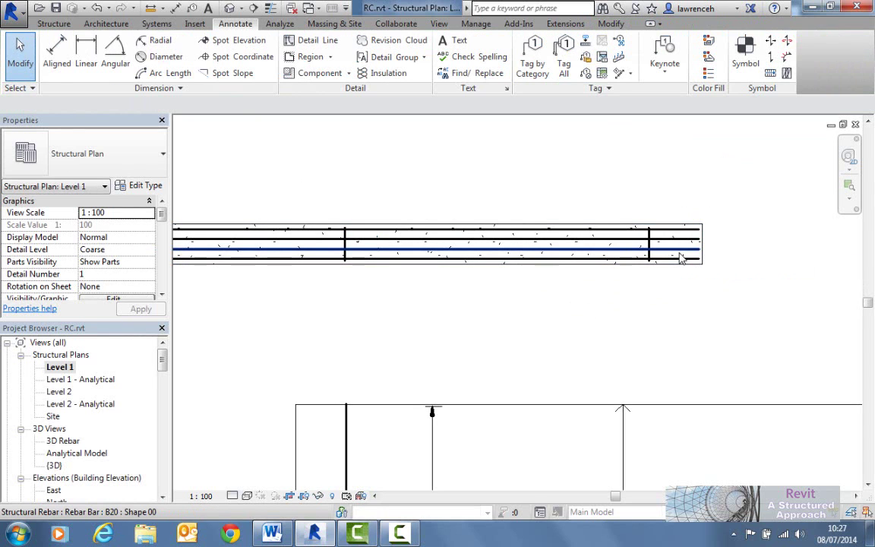
- Select the B25 rebar set with Tab and present only its top bar
{"action": "key", "text": "Tab"}
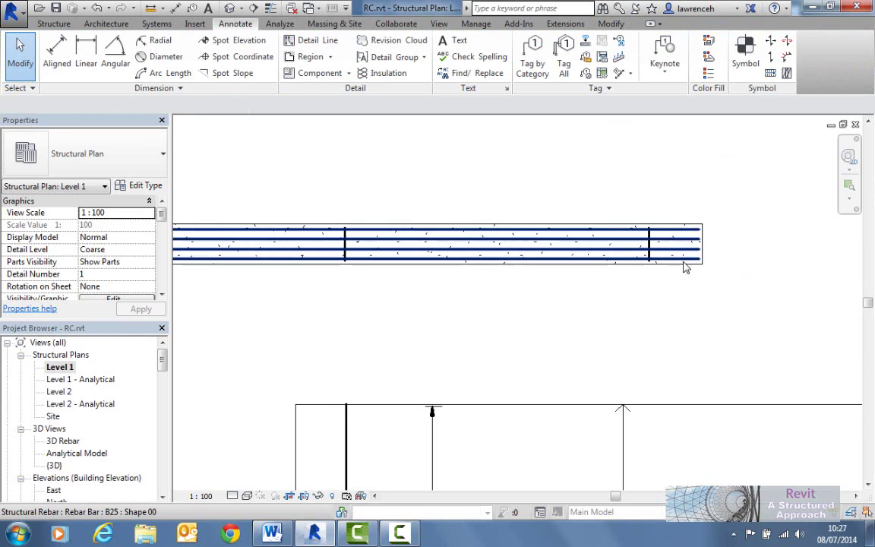
{"action": "left_click", "coordinate": [684, 268]}
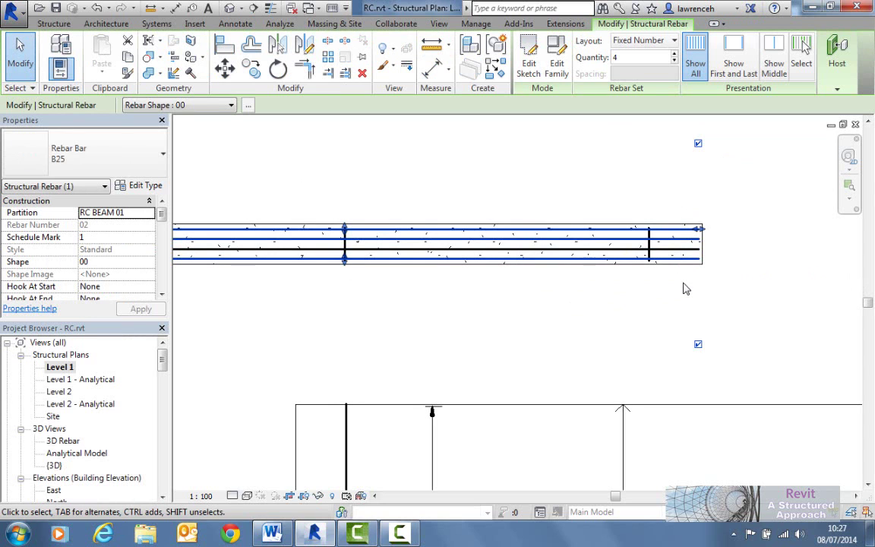
{"action": "left_click", "coordinate": [801, 57]}
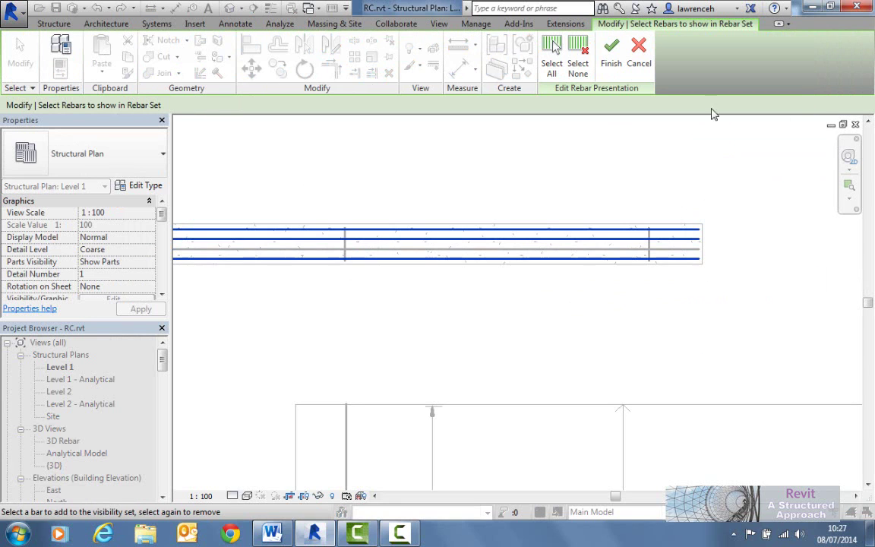
{"action": "left_click", "coordinate": [681, 230]}
{"action": "left_click", "coordinate": [612, 54]}
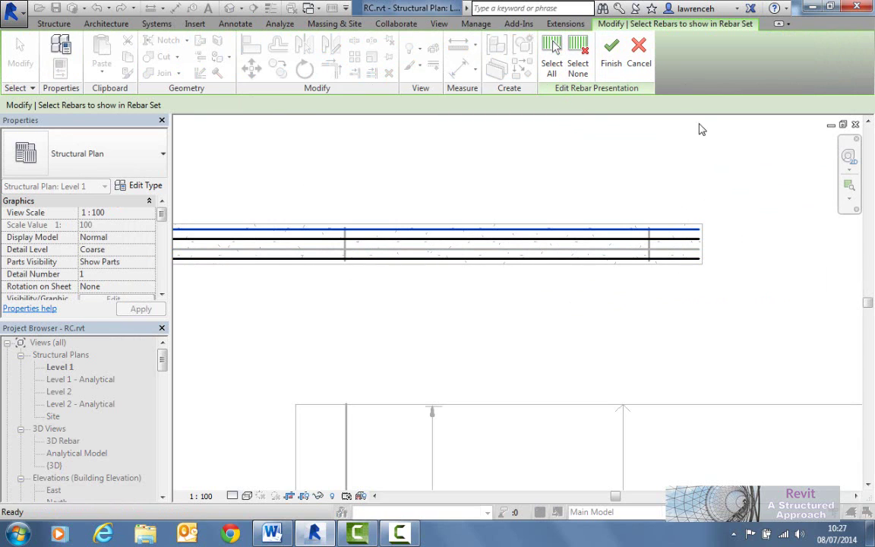
{"action": "middle_click_drag", "start_coordinate": [367, 332], "coordinate": [420, 344]}
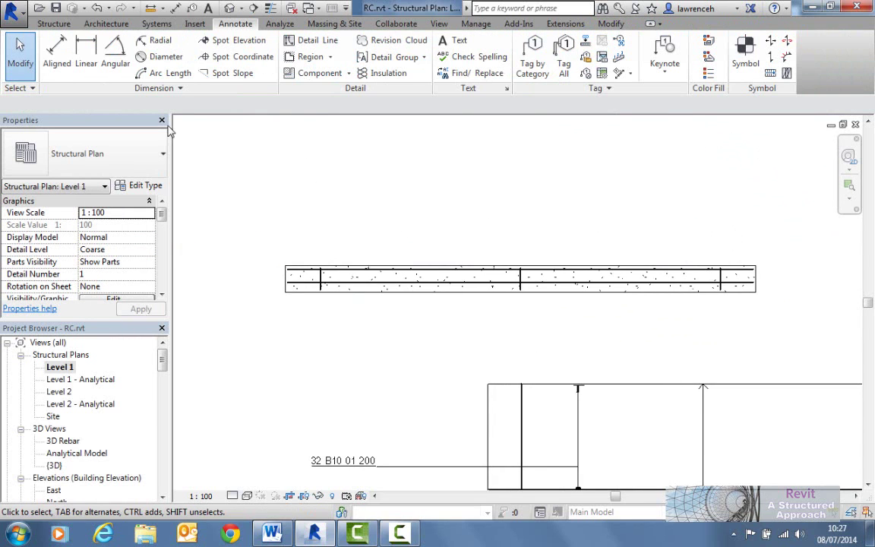
- Place an aligned multi-rebar annotation with a vertical '4 B20 03' tag above the beam
{"action": "left_click", "coordinate": [629, 73]}
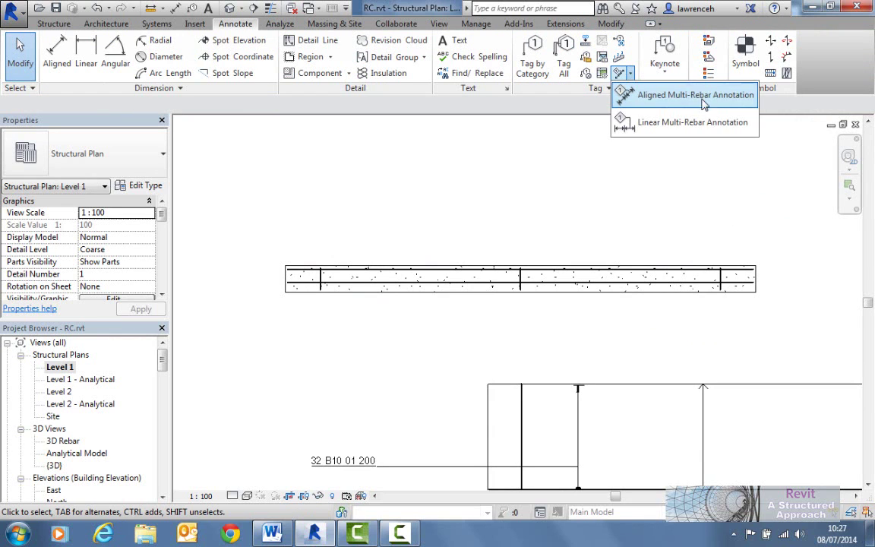
{"action": "left_click", "coordinate": [696, 95]}
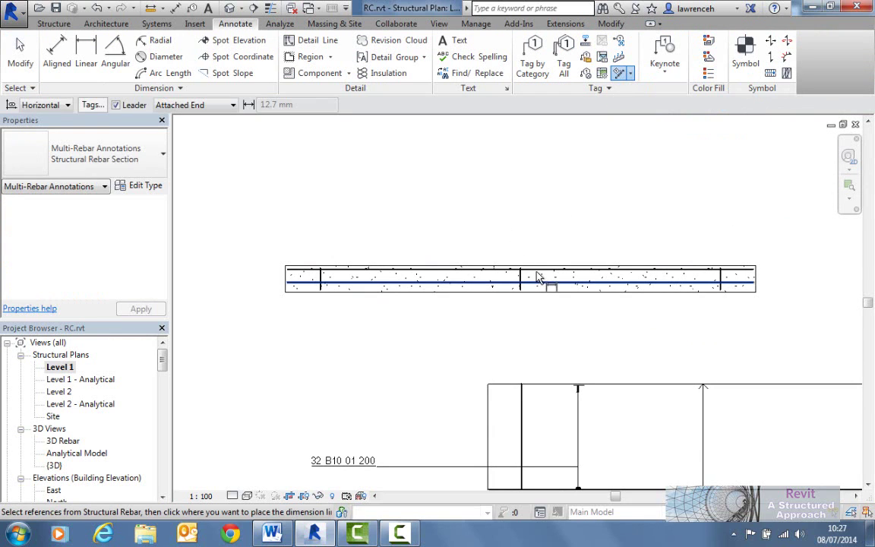
{"action": "left_click", "coordinate": [410, 287]}
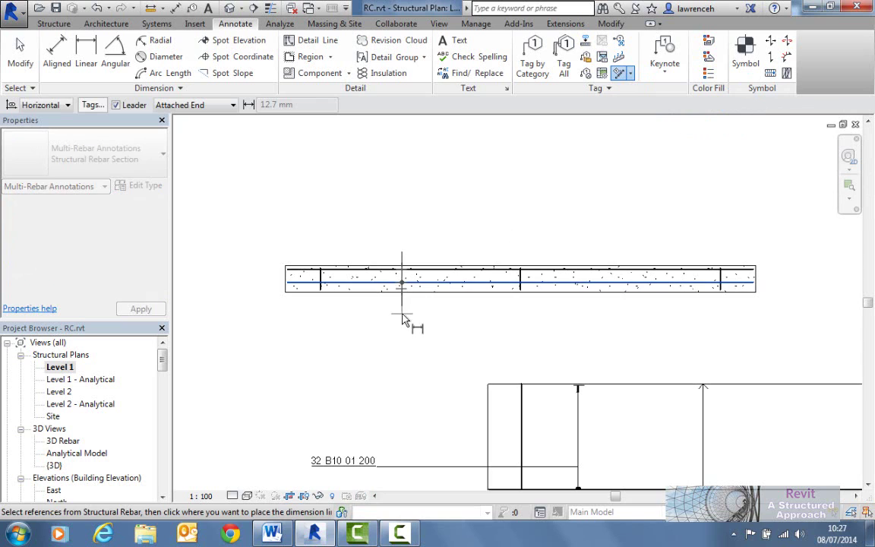
{"action": "left_click", "coordinate": [405, 320]}
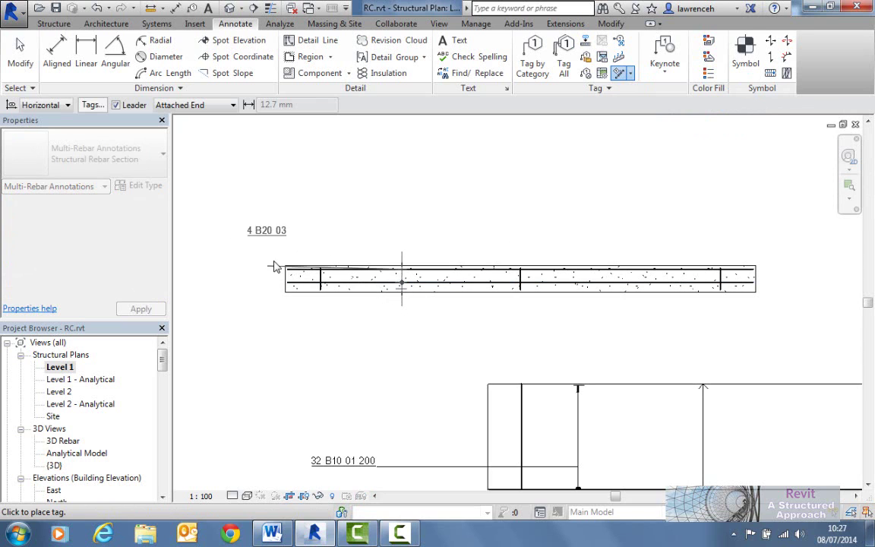
{"action": "left_click", "coordinate": [205, 177]}
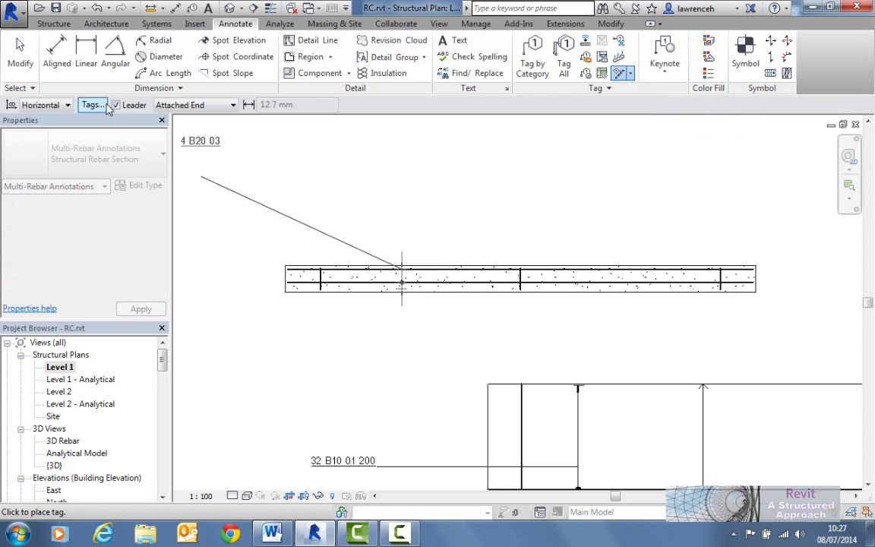
{"action": "left_click", "coordinate": [68, 105]}
{"action": "left_click", "coordinate": [34, 126]}
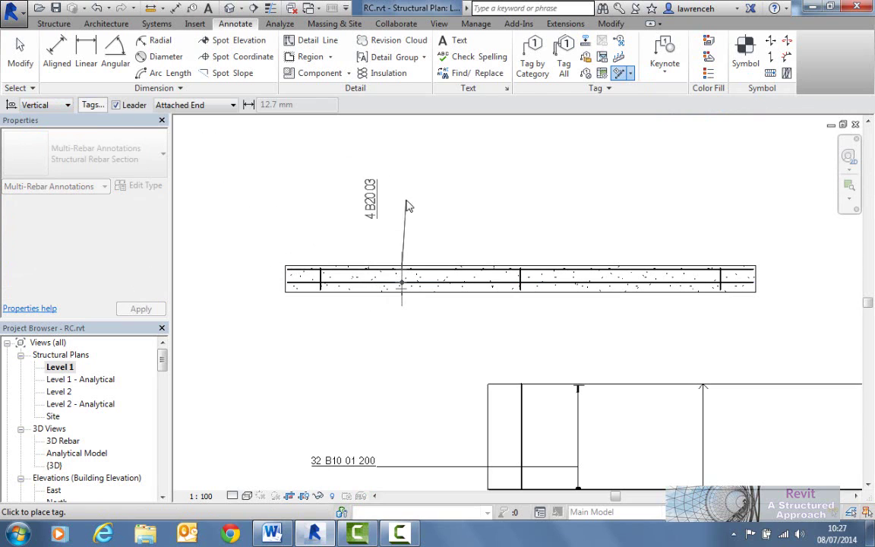
{"action": "left_click", "coordinate": [429, 183]}
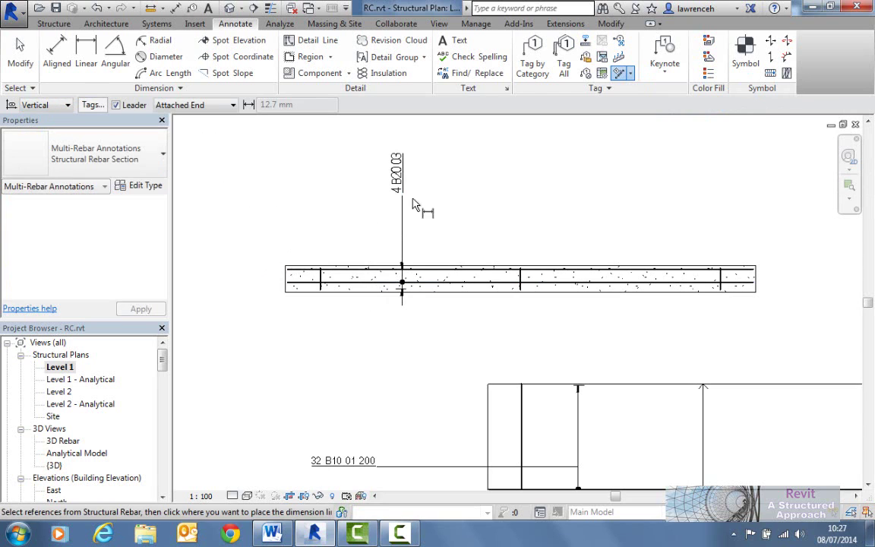
{"action": "right_click", "coordinate": [448, 216]}
{"action": "left_click", "coordinate": [448, 215]}
- Review the B20 rebar properties so its tag reads '4 B20 03 T1'
{"action": "scroll", "coordinate": [456, 216], "scroll_direction": "up", "scroll_amount": 2}
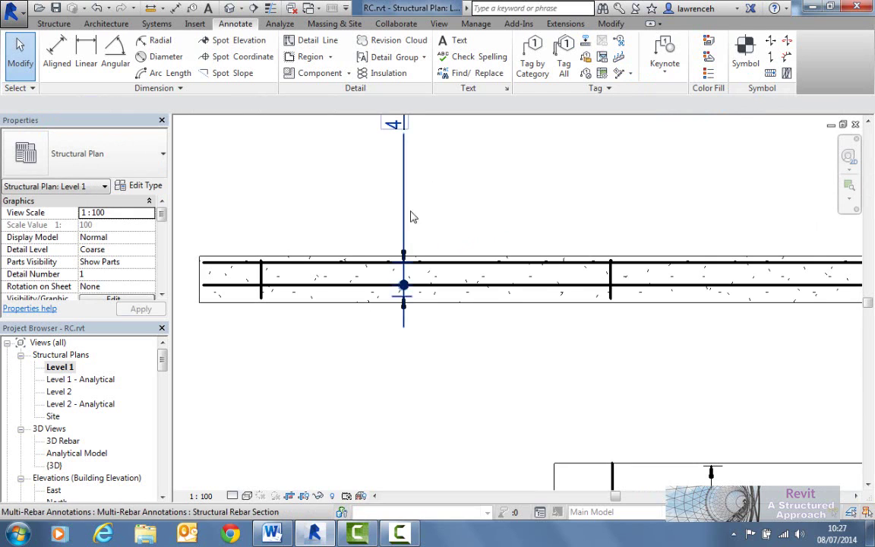
{"action": "scroll", "coordinate": [424, 200], "scroll_direction": "down", "scroll_amount": 2}
{"action": "left_click", "coordinate": [408, 182]}
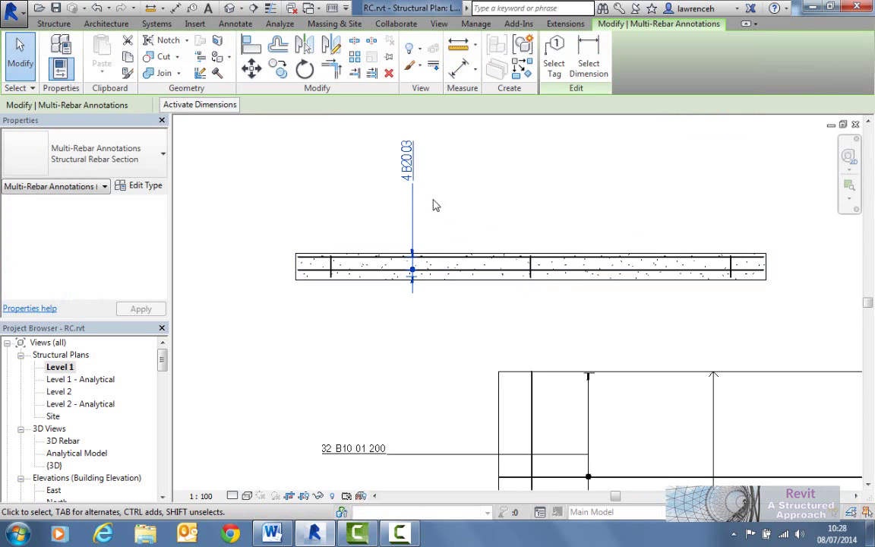
{"action": "middle_click_drag", "start_coordinate": [433, 202], "coordinate": [437, 218]}
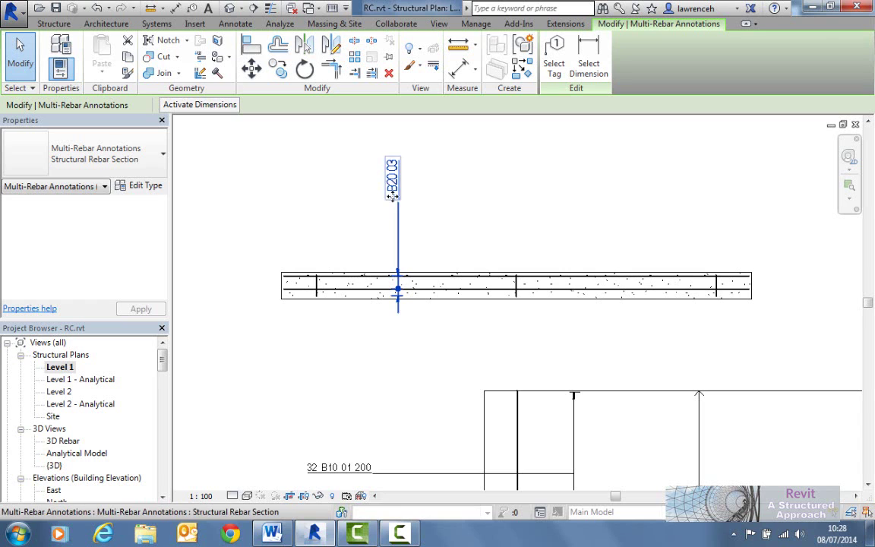
{"action": "left_click", "coordinate": [448, 293]}
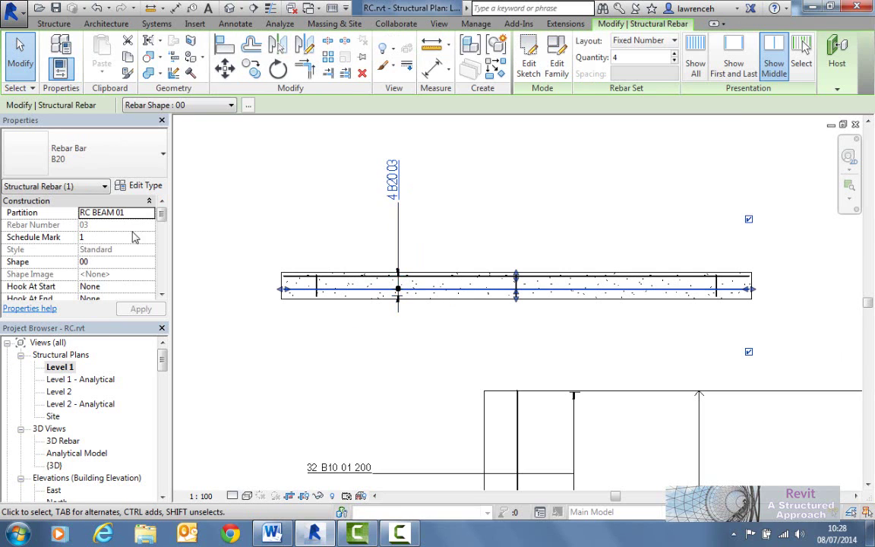
{"action": "left_click_drag", "start_coordinate": [160, 219], "coordinate": [167, 298]}
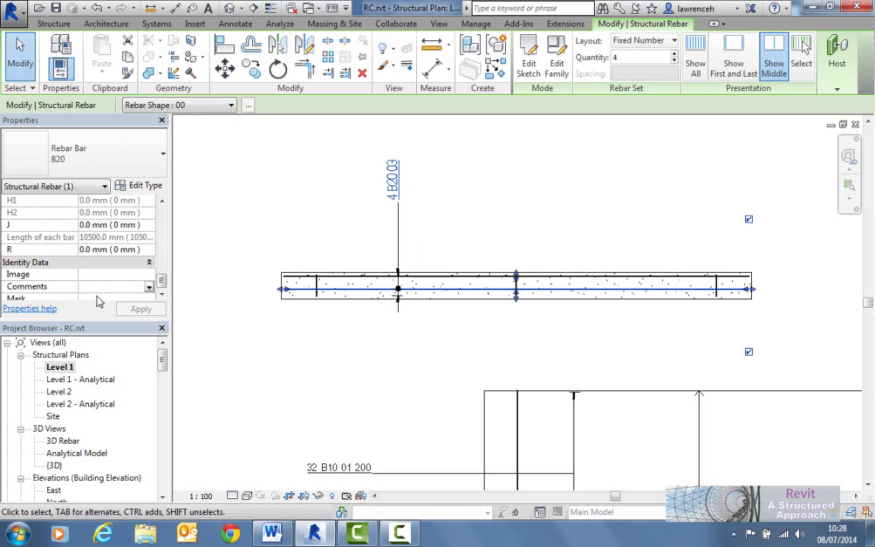
{"action": "left_click", "coordinate": [428, 185]}
{"action": "scroll", "coordinate": [445, 170], "scroll_direction": "up", "scroll_amount": 3}
{"action": "left_click", "coordinate": [437, 188]}
{"action": "scroll", "coordinate": [433, 194], "scroll_direction": "down", "scroll_amount": 3}
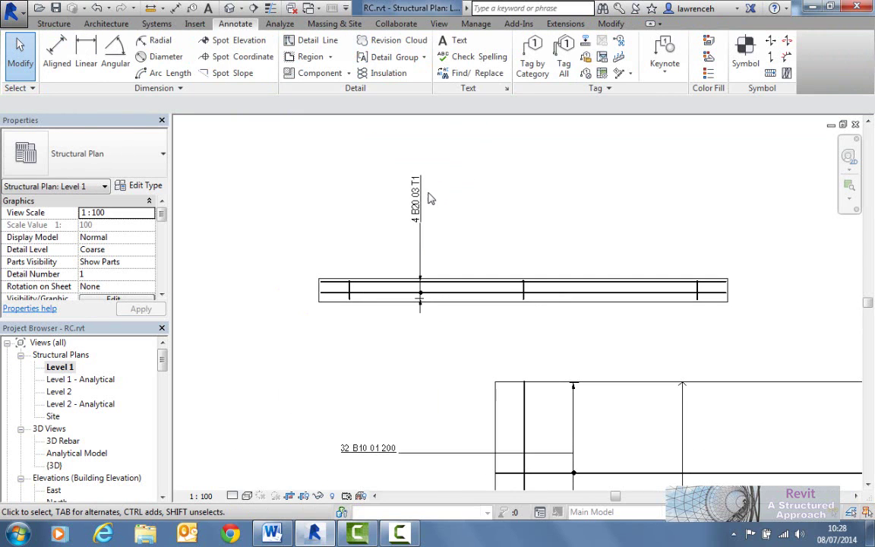
{"action": "scroll", "coordinate": [164, 363], "scroll_direction": "down", "scroll_amount": 4}
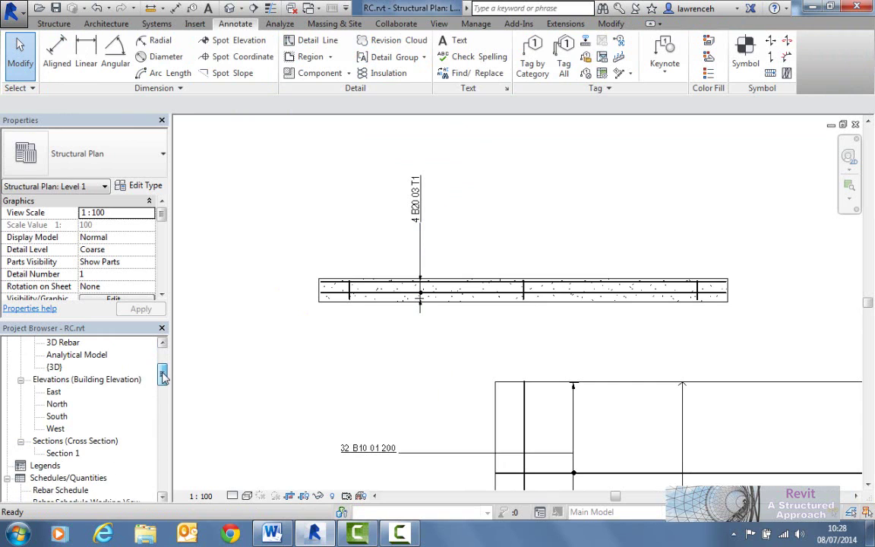
- Open the Rebar Schedule from the Project Browser and review its rows
{"action": "double_click", "coordinate": [62, 454]}
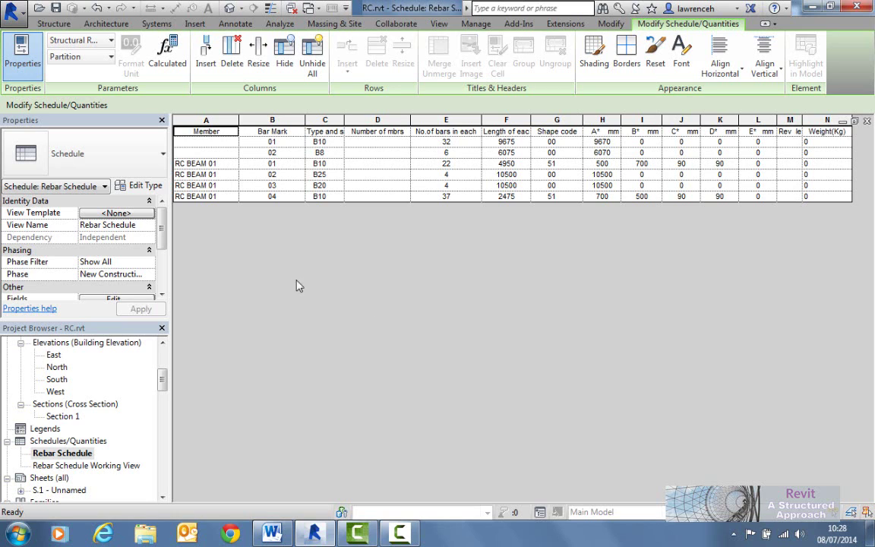
{"action": "left_click", "coordinate": [278, 148]}
{"action": "left_click", "coordinate": [278, 163]}
{"action": "left_click_drag", "start_coordinate": [161, 386], "coordinate": [152, 323]}
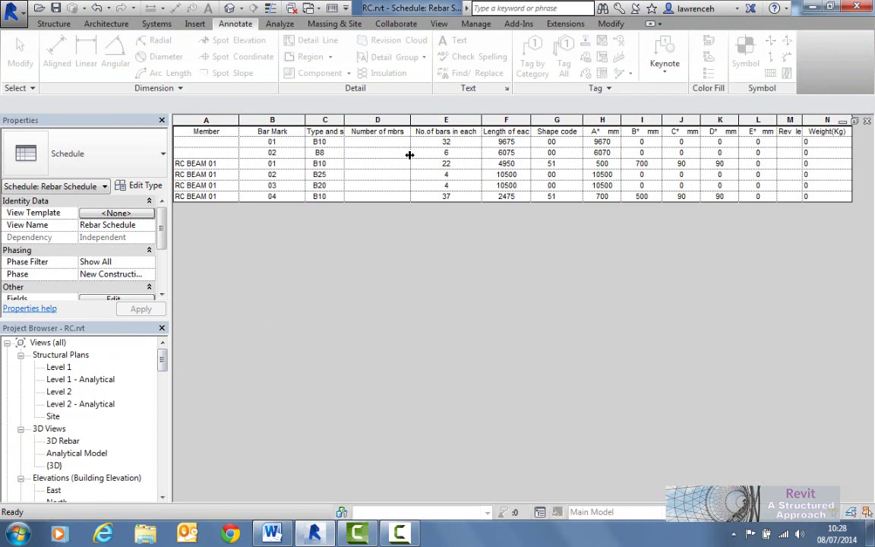
- Apply per-partition reinforcement numbering so RC BEAM 01 and RC SLAB 01 bars restart at 01
{"action": "left_click", "coordinate": [67, 25]}
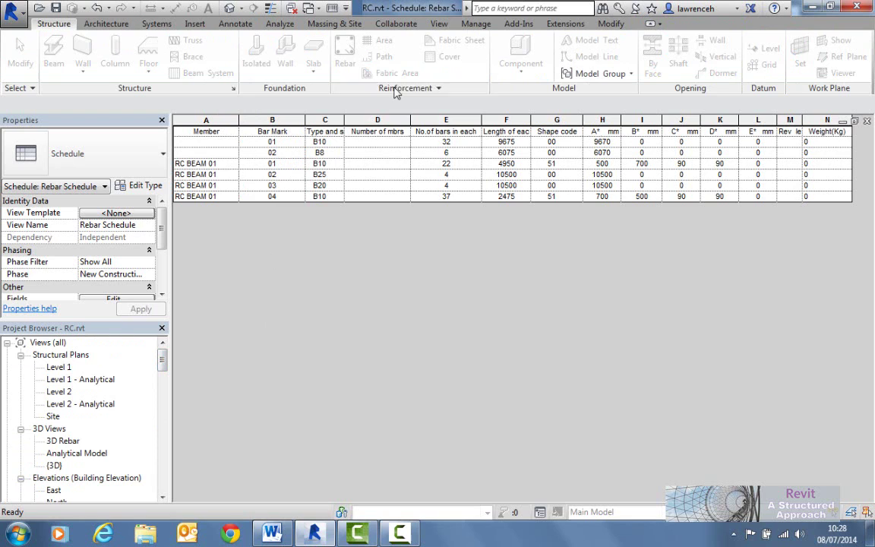
{"action": "left_click", "coordinate": [434, 88]}
{"action": "left_click", "coordinate": [407, 139]}
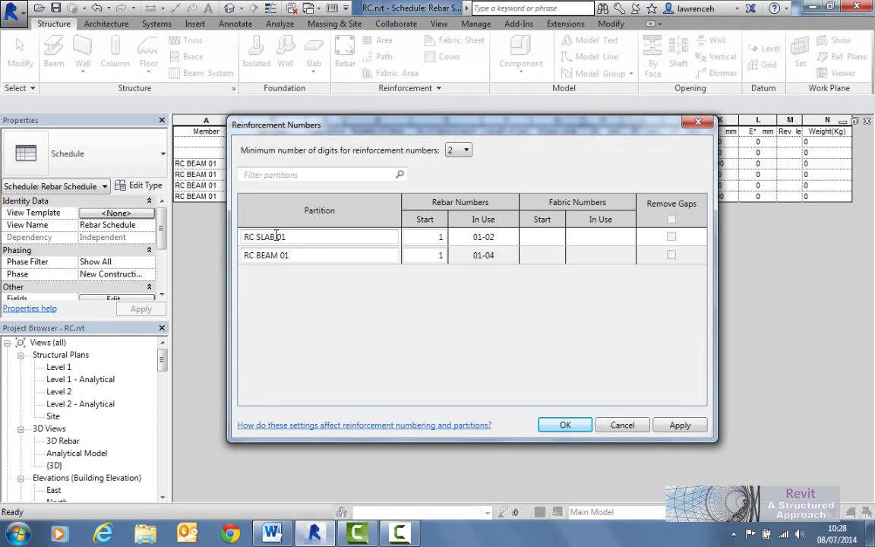
{"action": "left_click", "coordinate": [564, 425]}
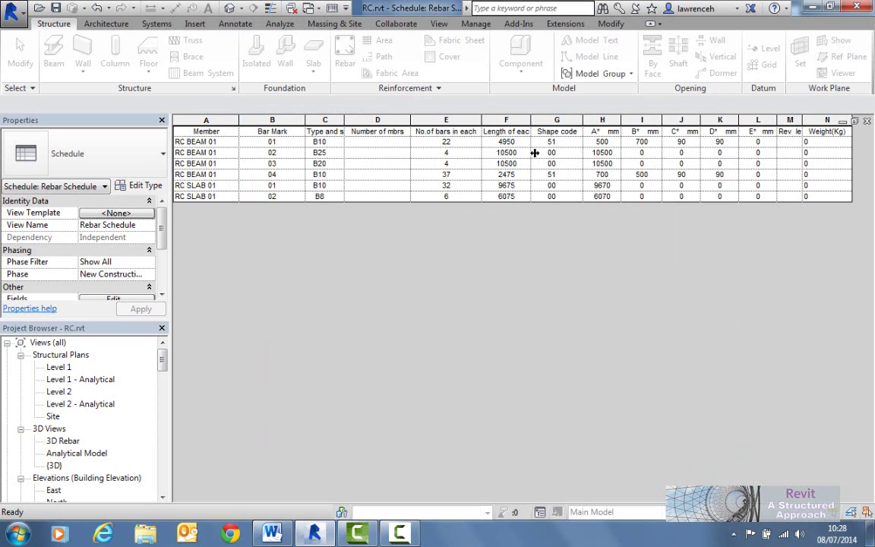
- Open the default {3D} view and zoom to inspect the beam's rebar cage beside the slab
{"action": "double_click", "coordinate": [53, 465]}
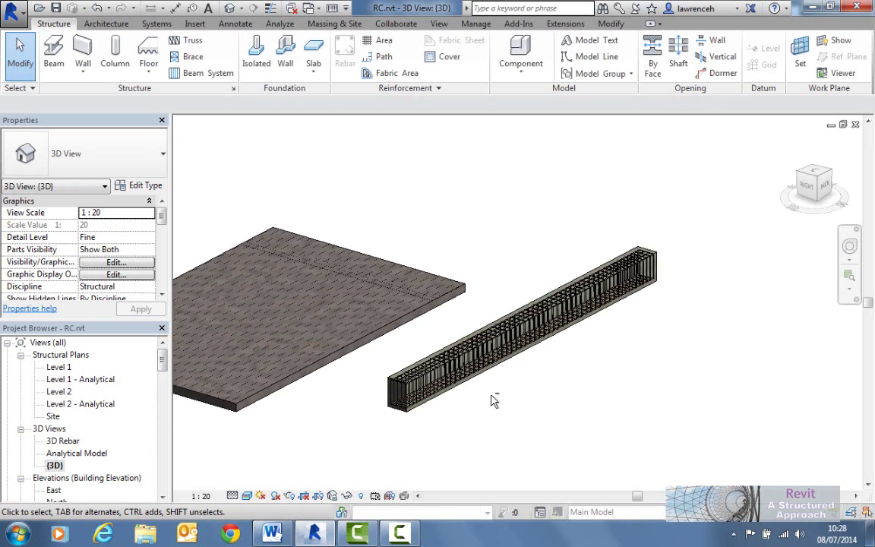
{"action": "scroll", "coordinate": [454, 326], "scroll_direction": "up", "scroll_amount": 6}
{"action": "scroll", "coordinate": [486, 325], "scroll_direction": "down", "scroll_amount": 3}
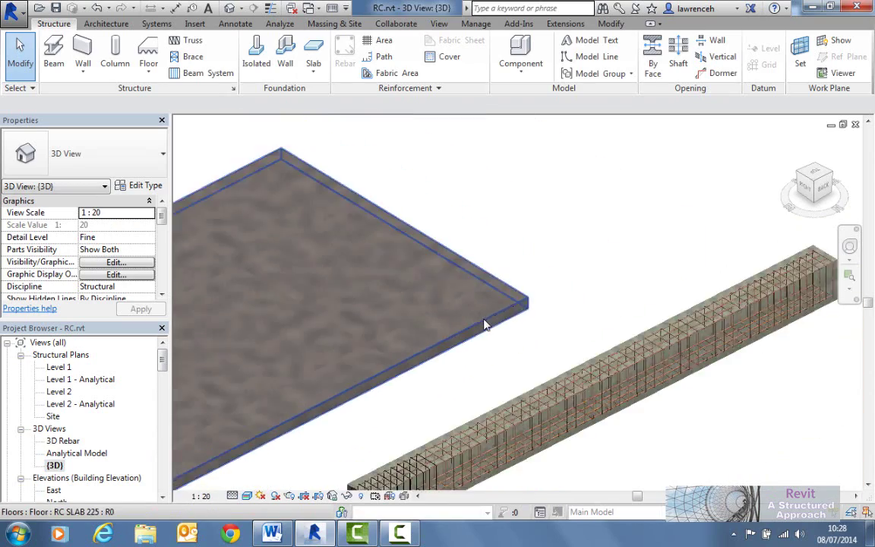
{"action": "scroll", "coordinate": [516, 329], "scroll_direction": "down", "scroll_amount": 4}
{"action": "scroll", "coordinate": [445, 426], "scroll_direction": "up", "scroll_amount": 6}
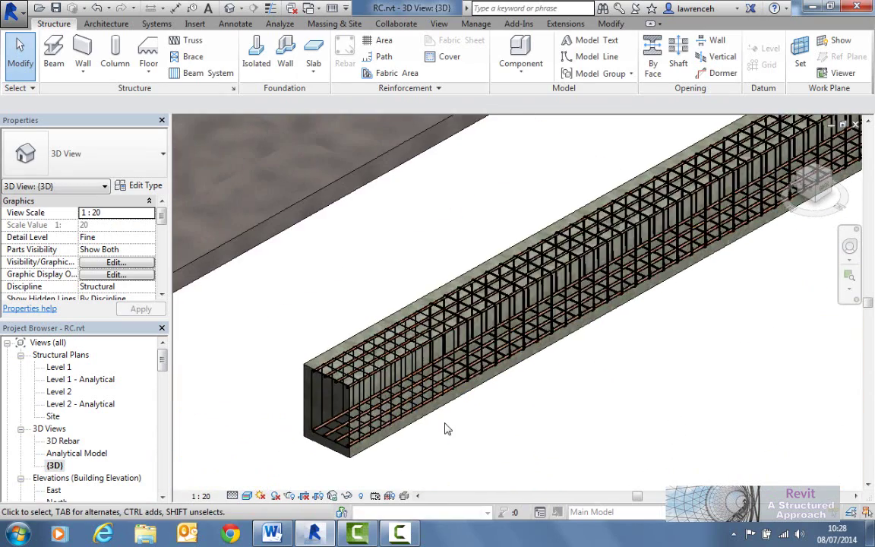
{"action": "scroll", "coordinate": [445, 425], "scroll_direction": "down", "scroll_amount": 5}
{"action": "scroll", "coordinate": [446, 418], "scroll_direction": "up", "scroll_amount": 2}
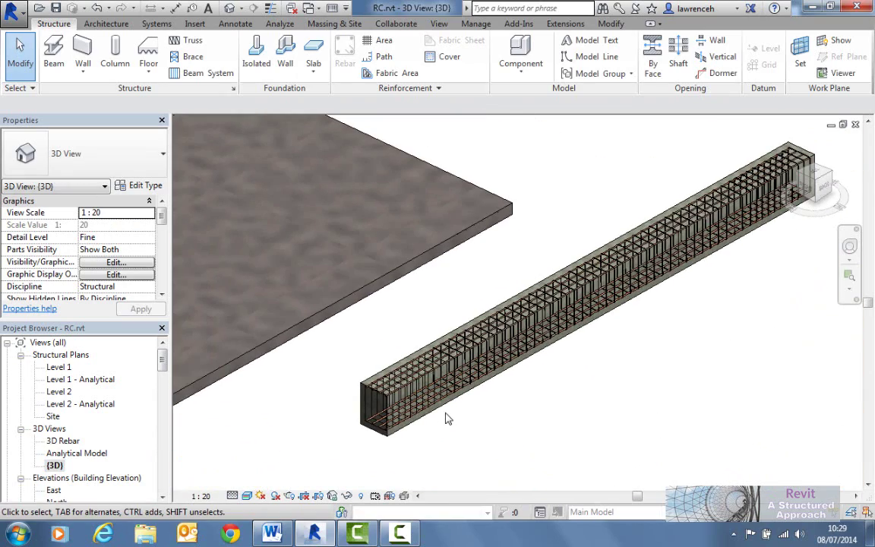